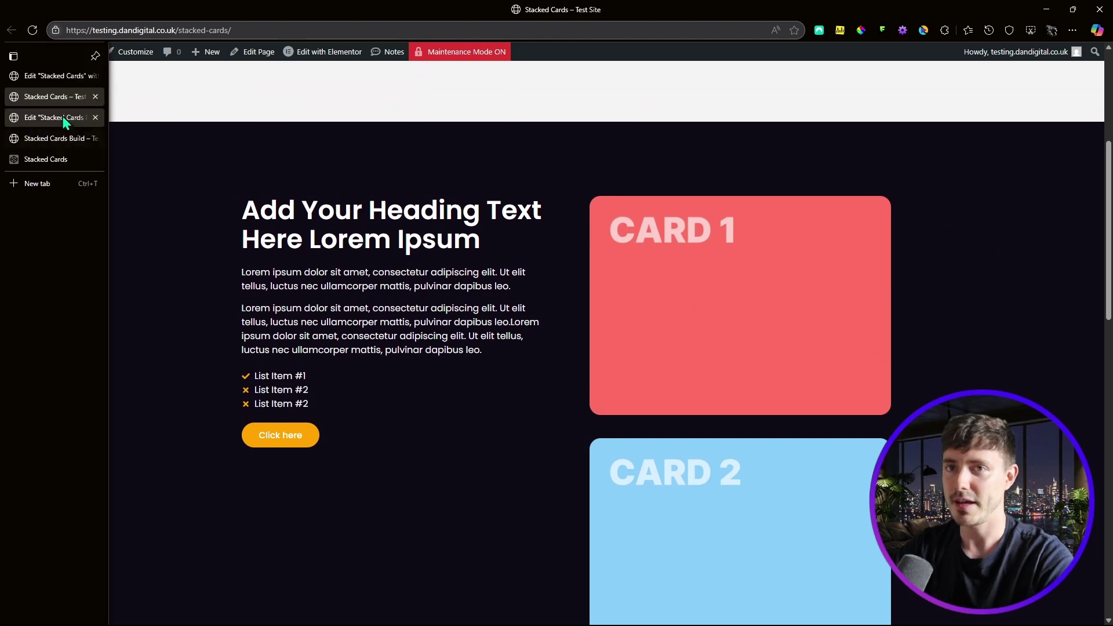
Preview the finished stacked cards scroll effect on the Stacked Cards page and switch to the Stacked Cards Build editor.
{"action": "scroll", "coordinate": [847, 295], "scroll_direction": "down", "scroll_amount": 5}
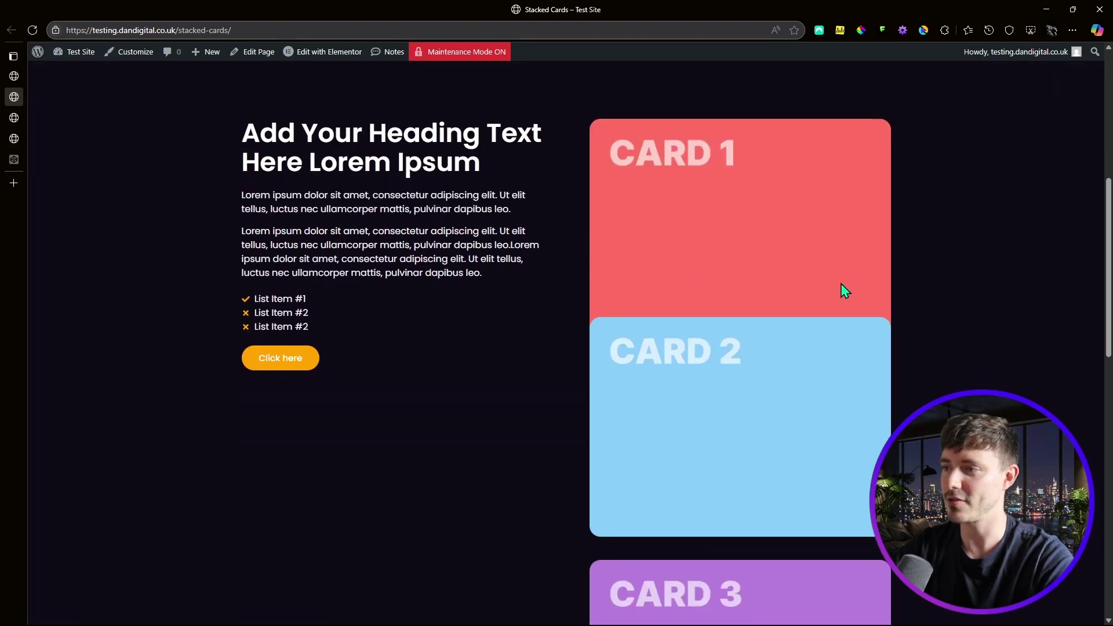
{"action": "scroll", "coordinate": [492, 191], "scroll_direction": "down", "scroll_amount": 3}
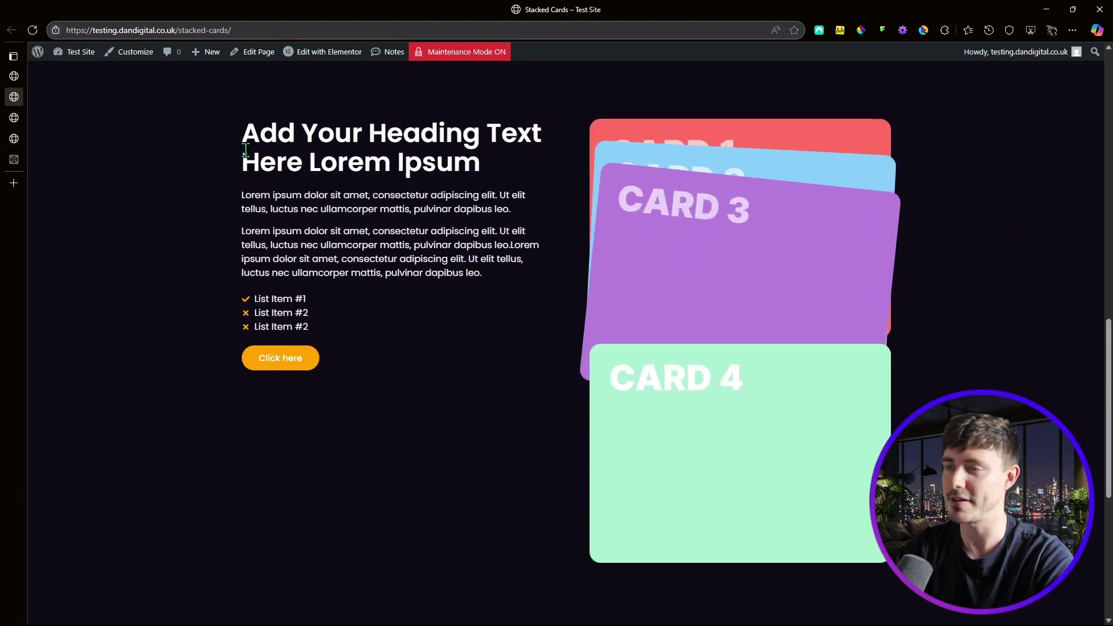
{"action": "left_click", "coordinate": [13, 119]}
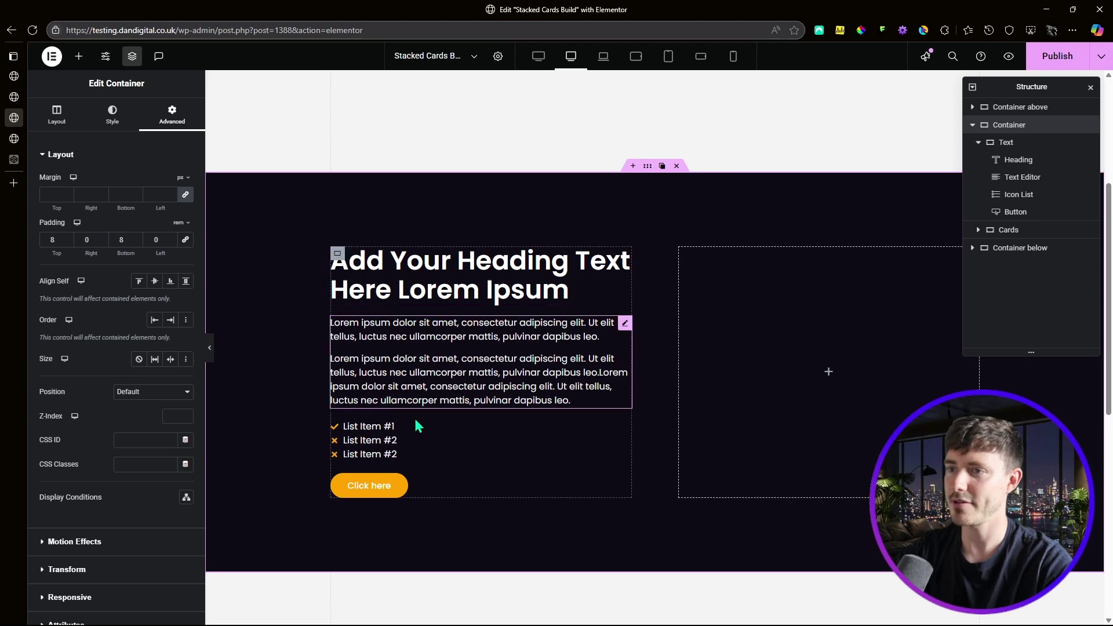
Examine the Text and Cards containers and the parent container's layout and padding settings.
{"action": "left_click", "coordinate": [341, 259]}
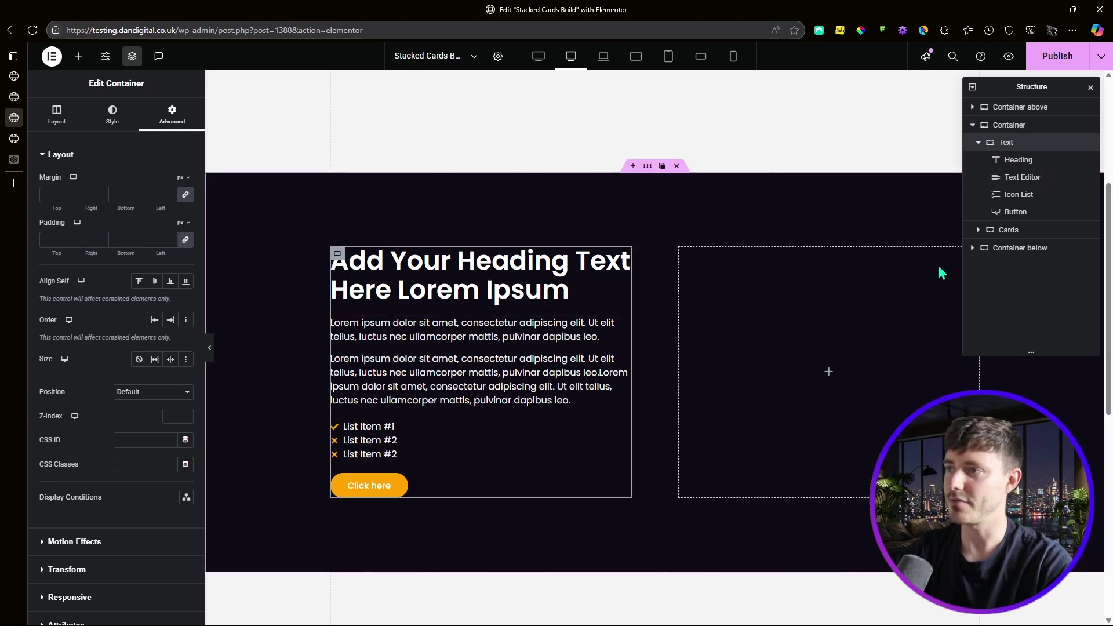
{"action": "left_click", "coordinate": [979, 142]}
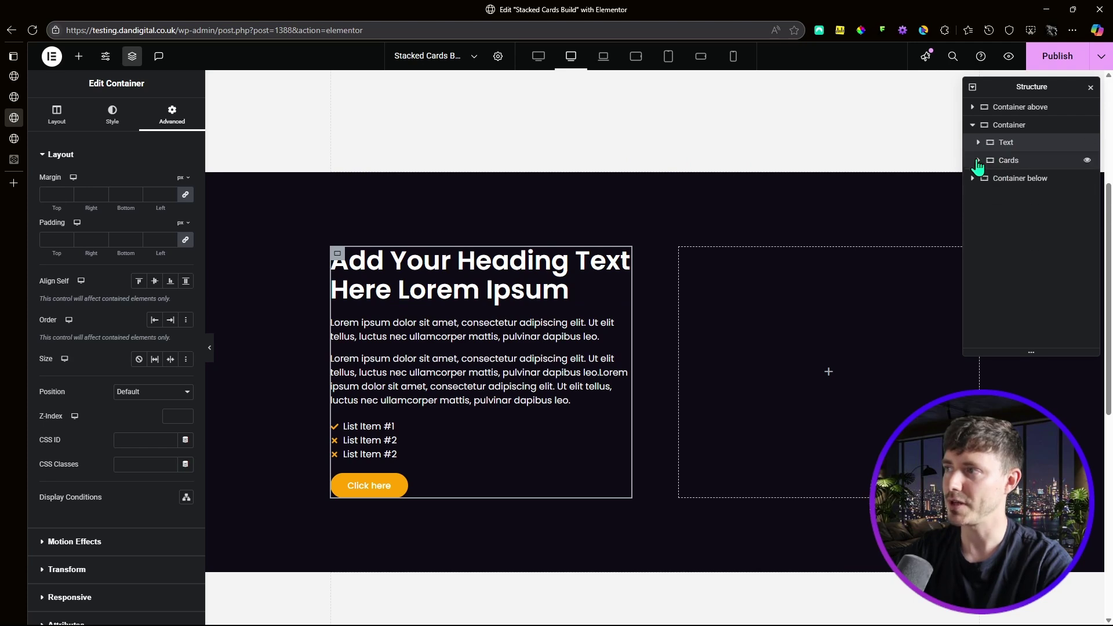
{"action": "left_click", "coordinate": [1007, 162]}
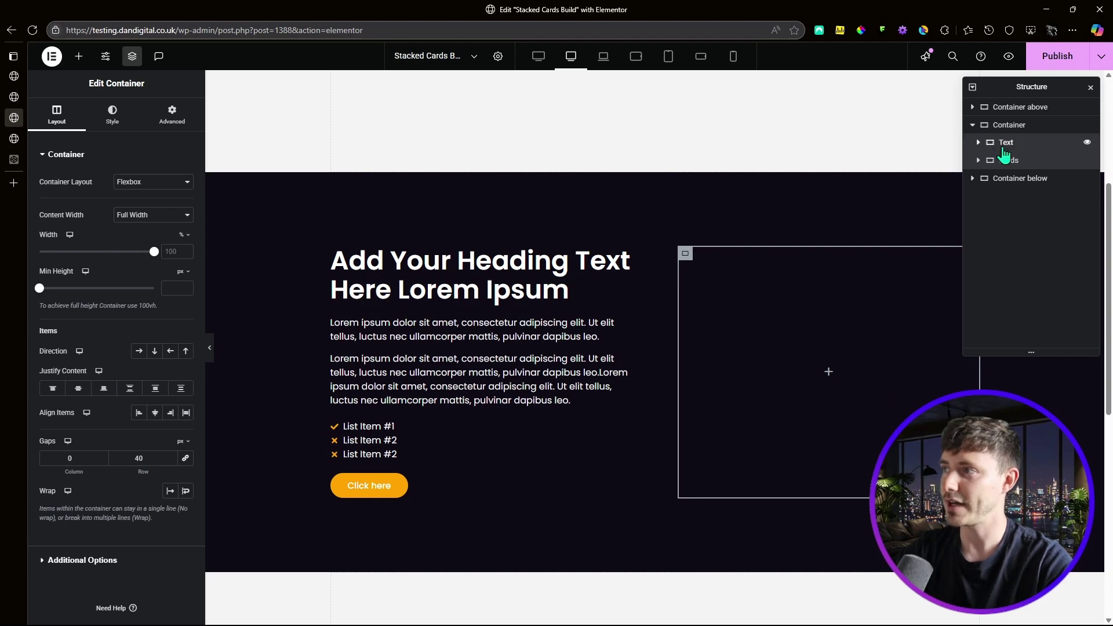
{"action": "left_click", "coordinate": [1023, 142]}
{"action": "left_click", "coordinate": [1017, 127]}
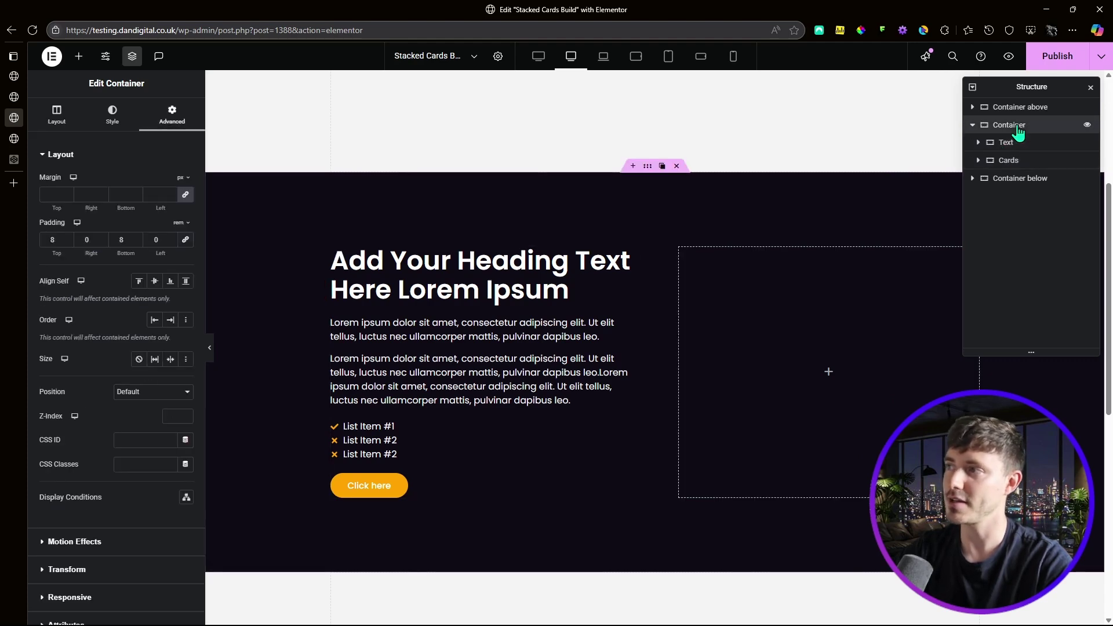
{"action": "left_click", "coordinate": [56, 114]}
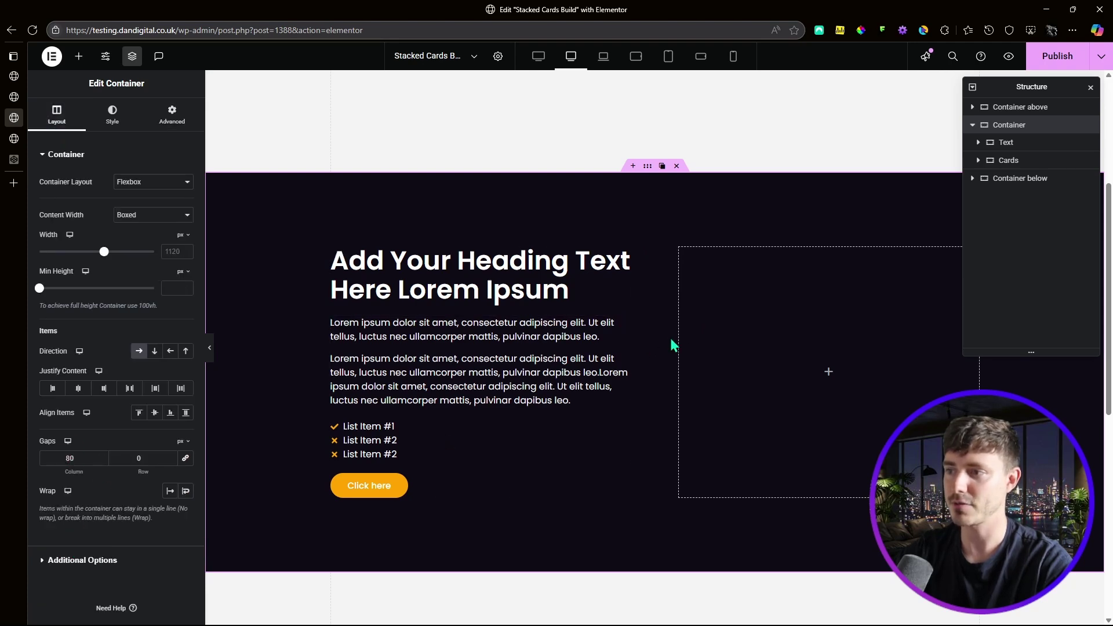
{"action": "left_click", "coordinate": [174, 118]}
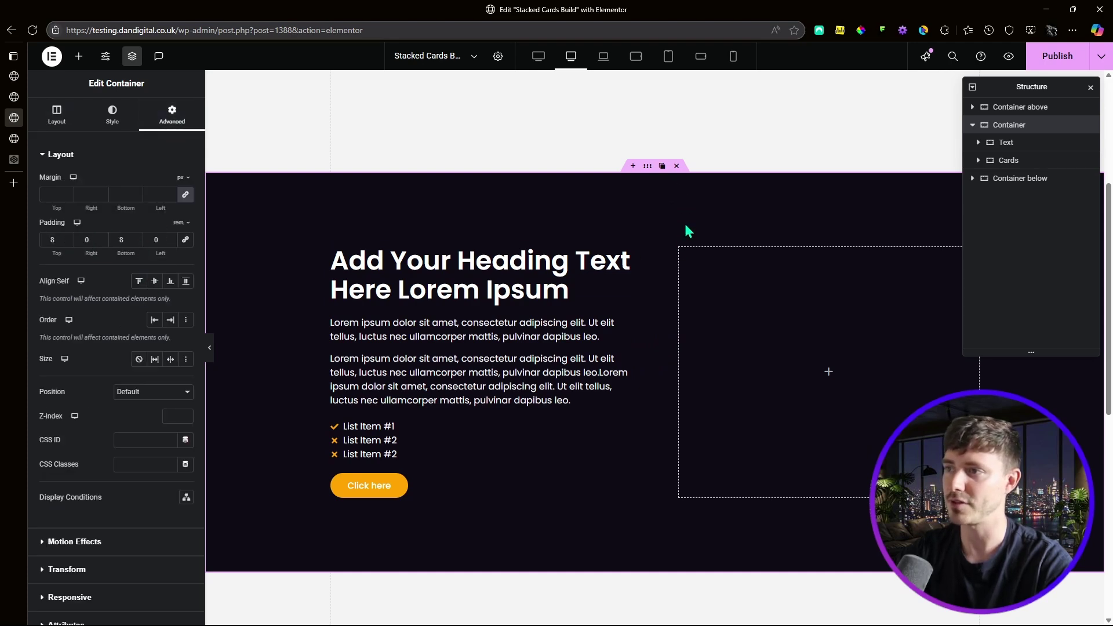
Examine the heading, text editor, icon list and button widgets inside the Text container.
{"action": "left_click", "coordinate": [1006, 148]}
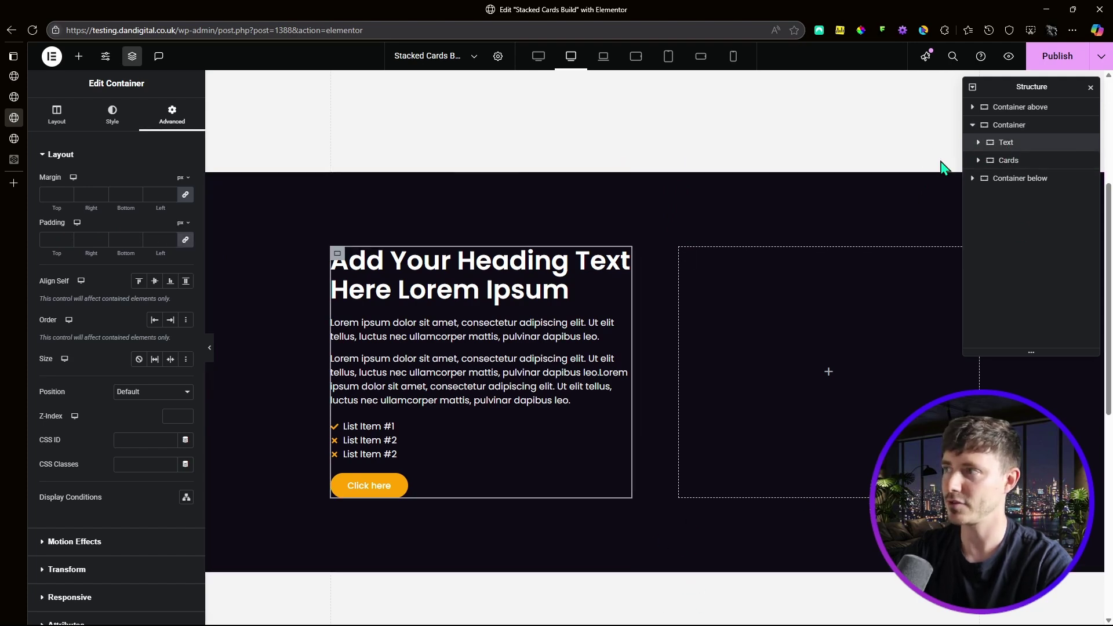
{"action": "left_click", "coordinate": [979, 143]}
{"action": "left_click", "coordinate": [1014, 160]}
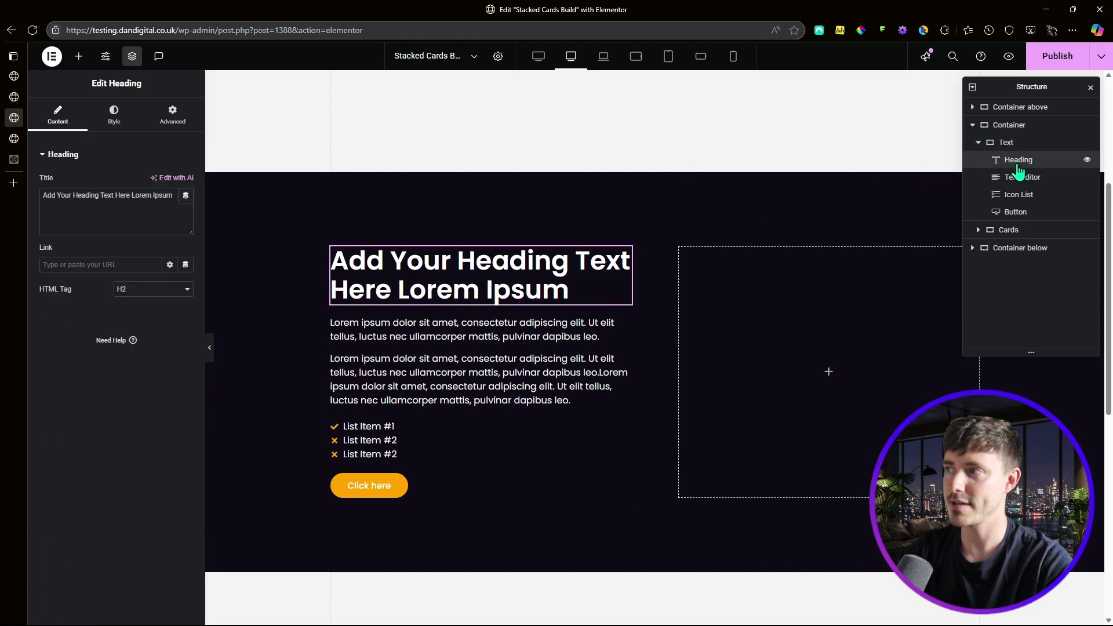
{"action": "left_click", "coordinate": [1019, 184]}
{"action": "left_click", "coordinate": [1018, 195]}
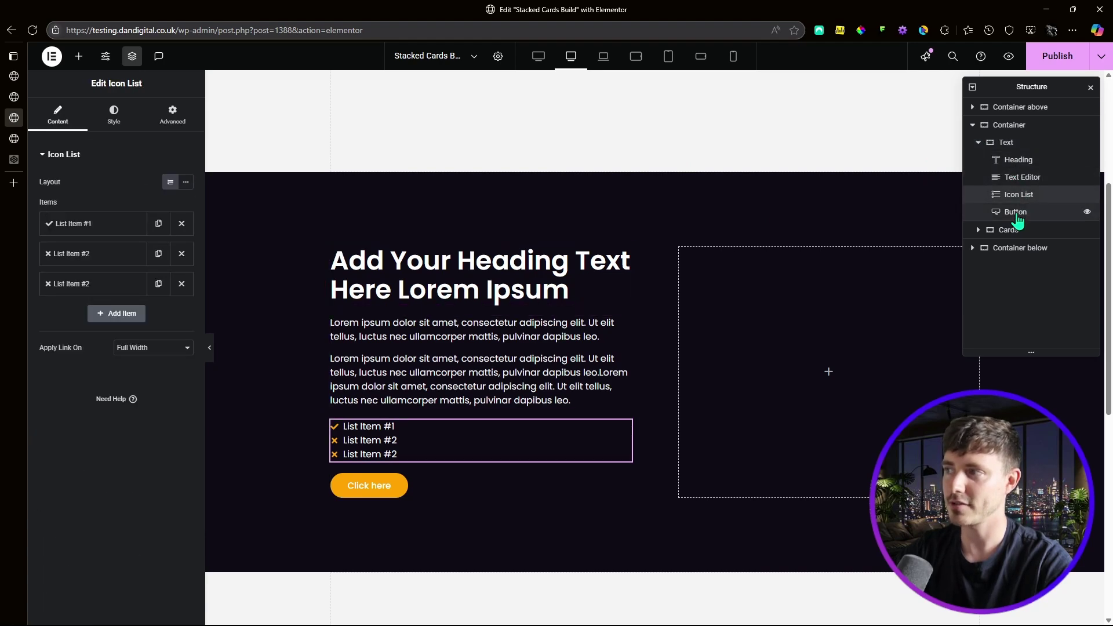
{"action": "left_click", "coordinate": [1016, 213]}
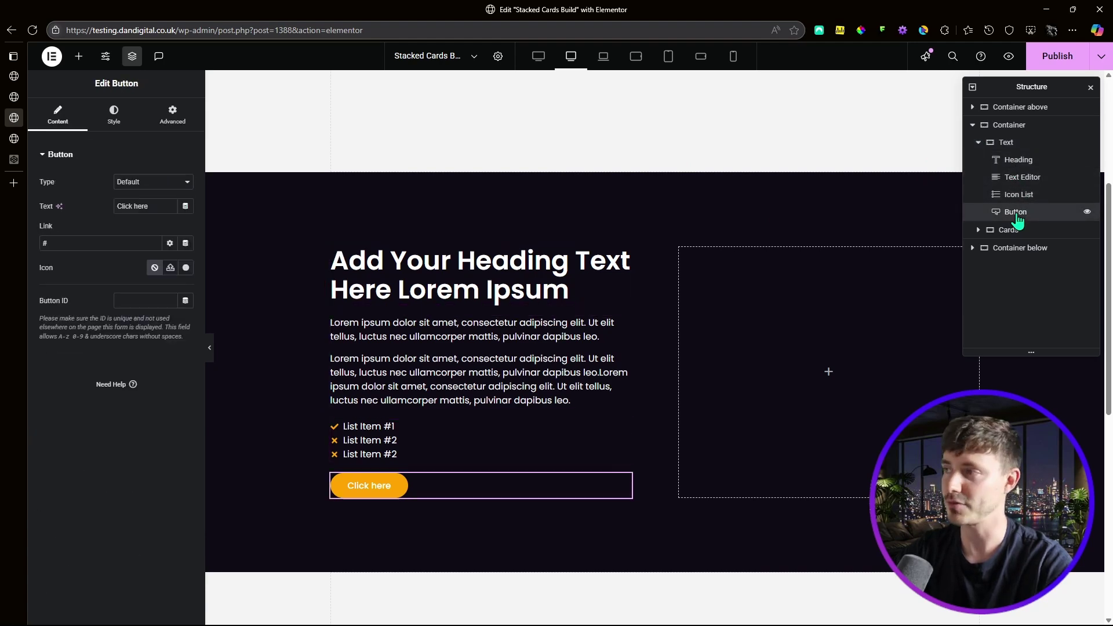
{"action": "left_click", "coordinate": [1007, 143]}
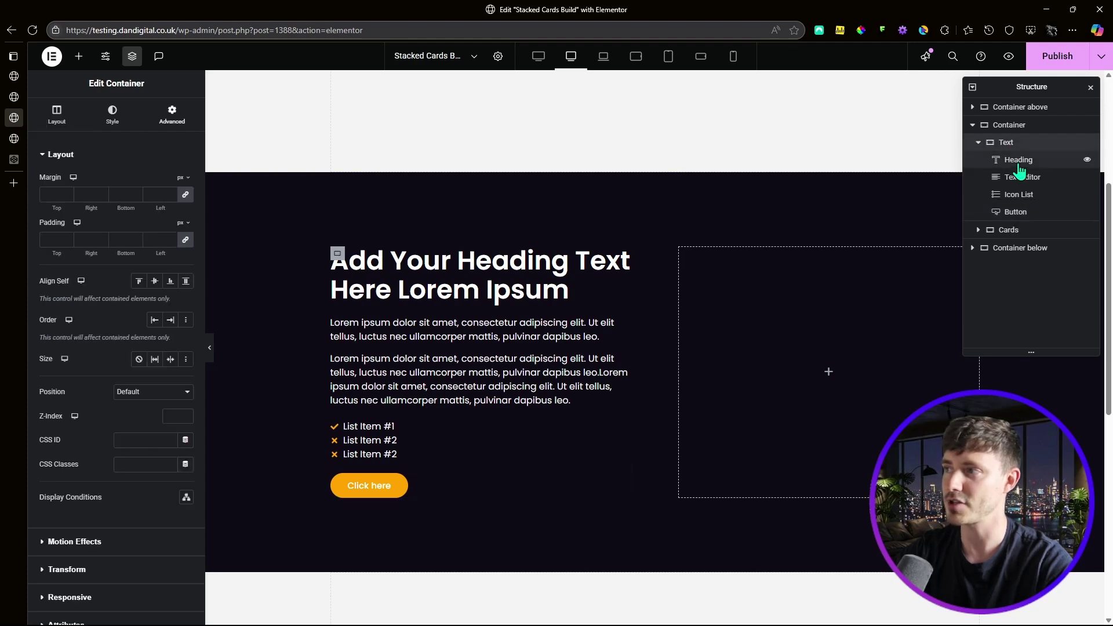
{"action": "left_click", "coordinate": [978, 144]}
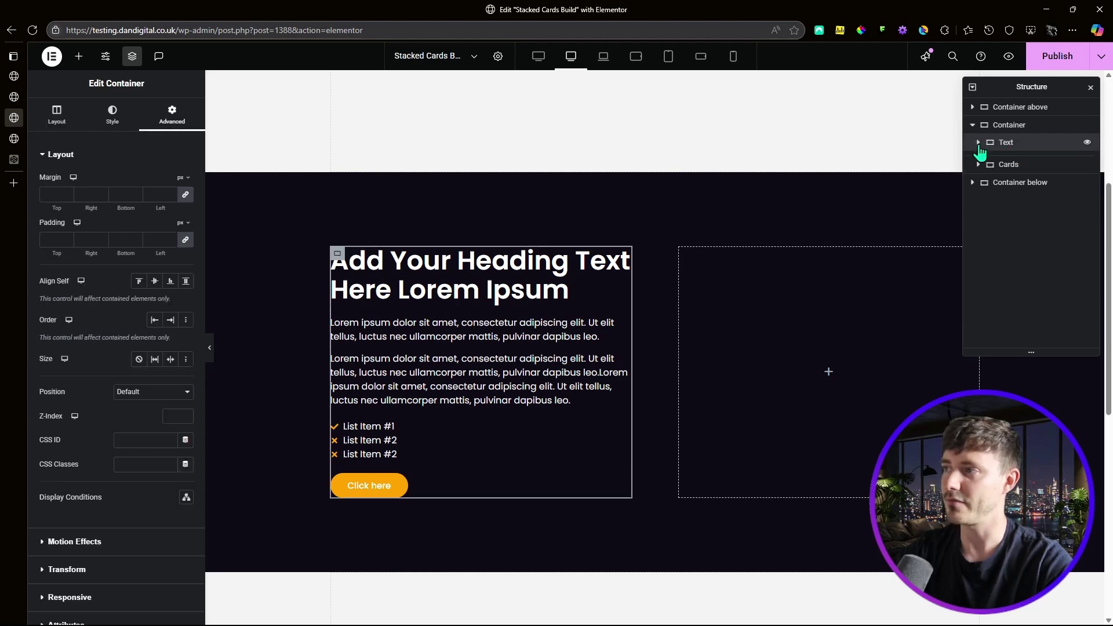
Add four Image widgets to the empty Cards container and check the spacing between them.
{"action": "left_click", "coordinate": [979, 167]}
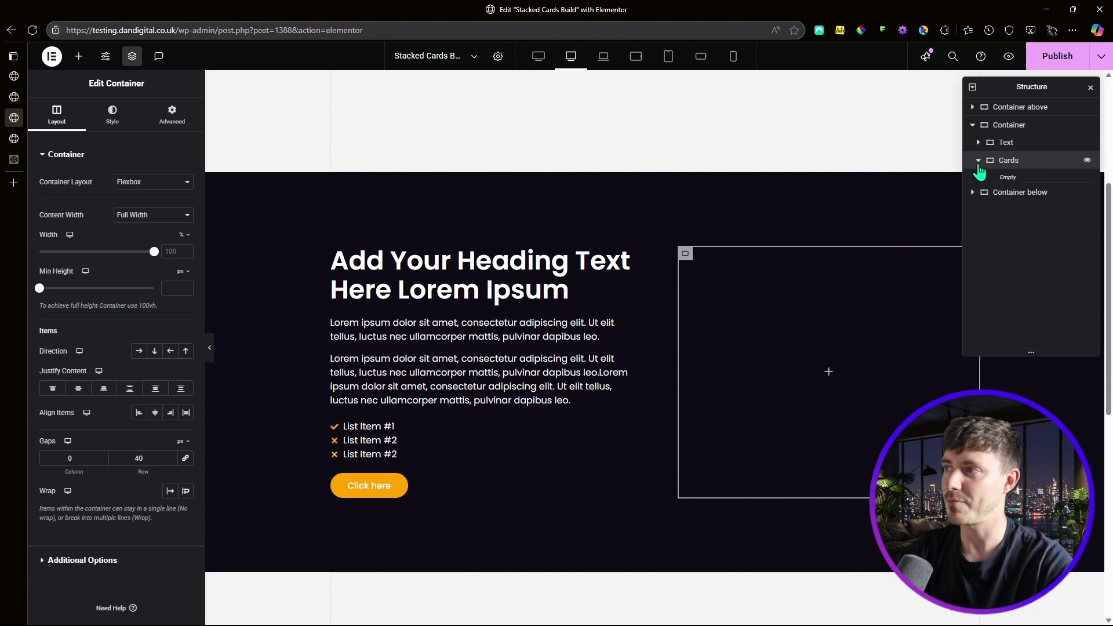
{"action": "left_click", "coordinate": [79, 58]}
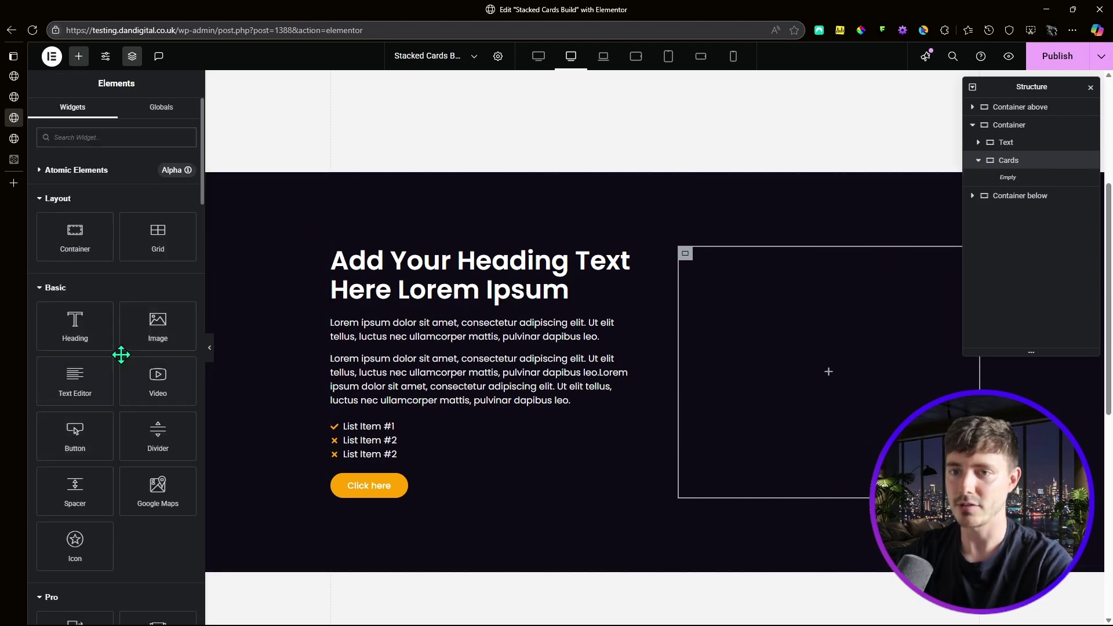
{"action": "left_click", "coordinate": [158, 329]}
{"action": "left_click", "coordinate": [79, 58]}
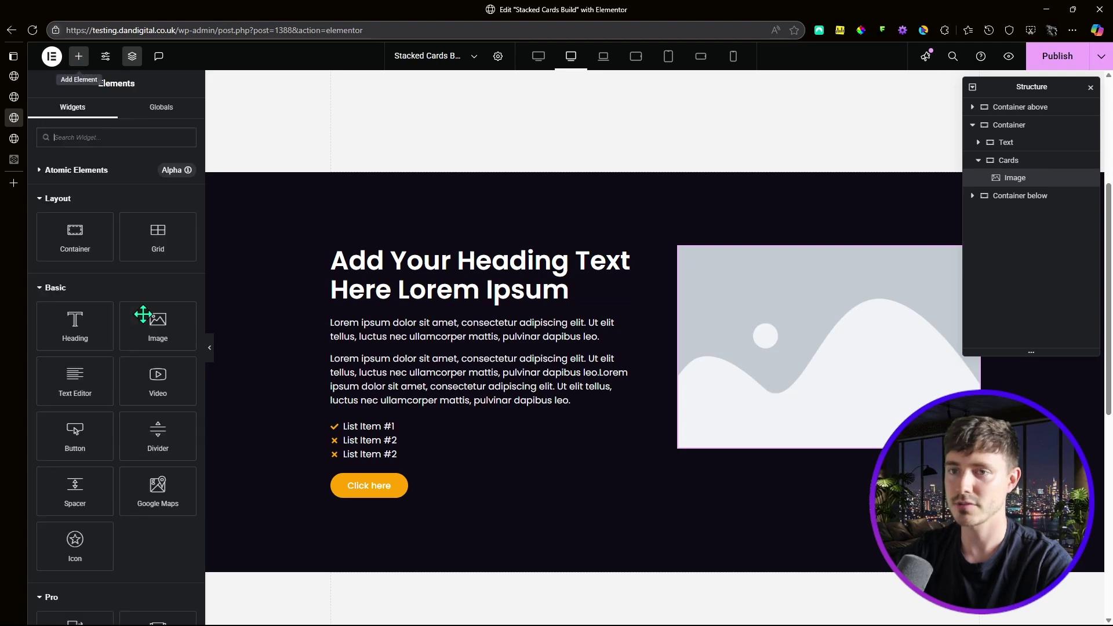
{"action": "left_click", "coordinate": [155, 324]}
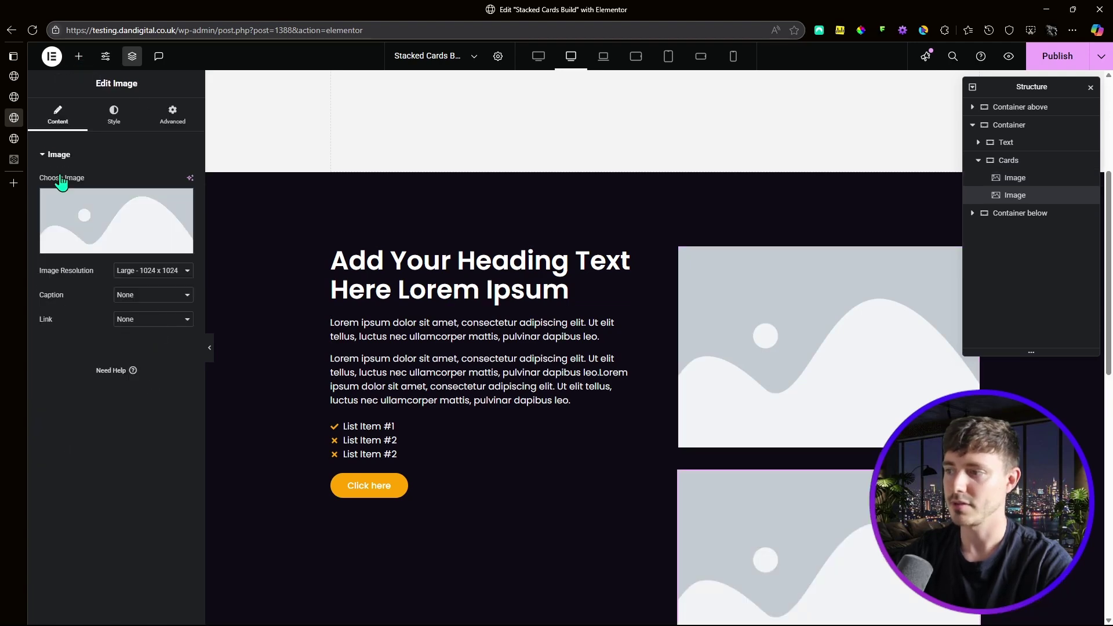
{"action": "left_click", "coordinate": [77, 60]}
{"action": "left_click", "coordinate": [165, 329]}
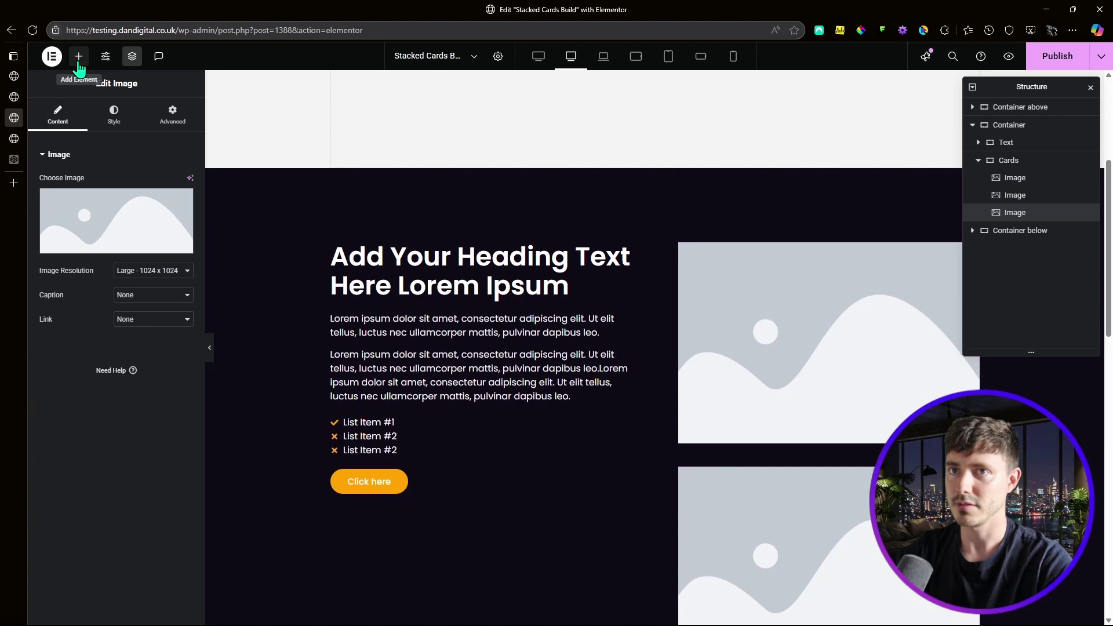
{"action": "left_click", "coordinate": [79, 56]}
{"action": "left_click", "coordinate": [148, 328]}
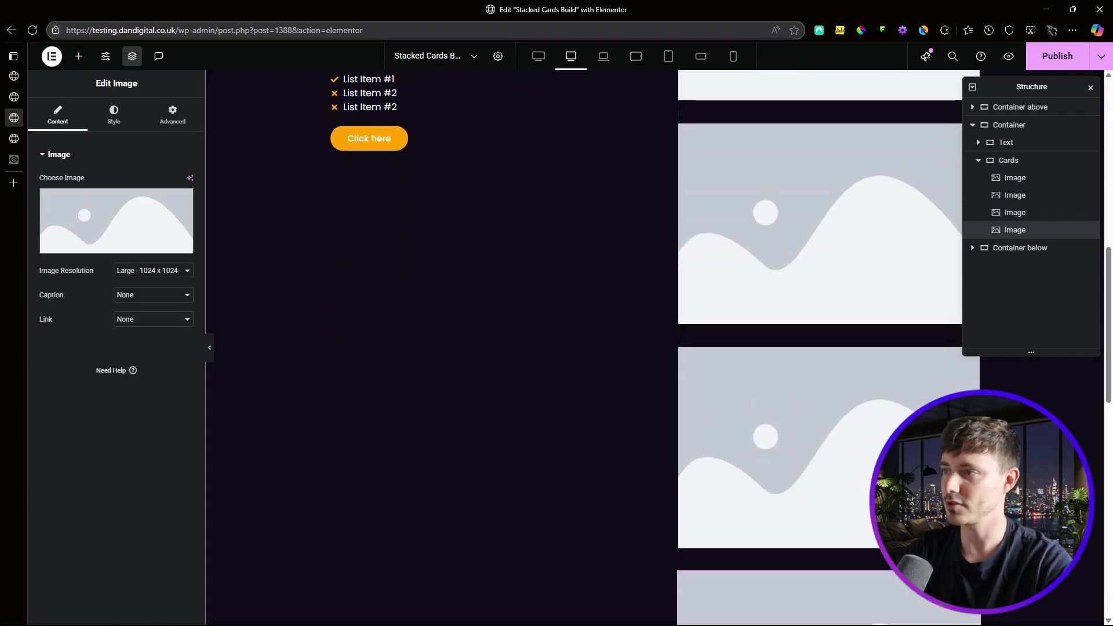
{"action": "scroll", "coordinate": [870, 406], "scroll_direction": "up", "scroll_amount": 5}
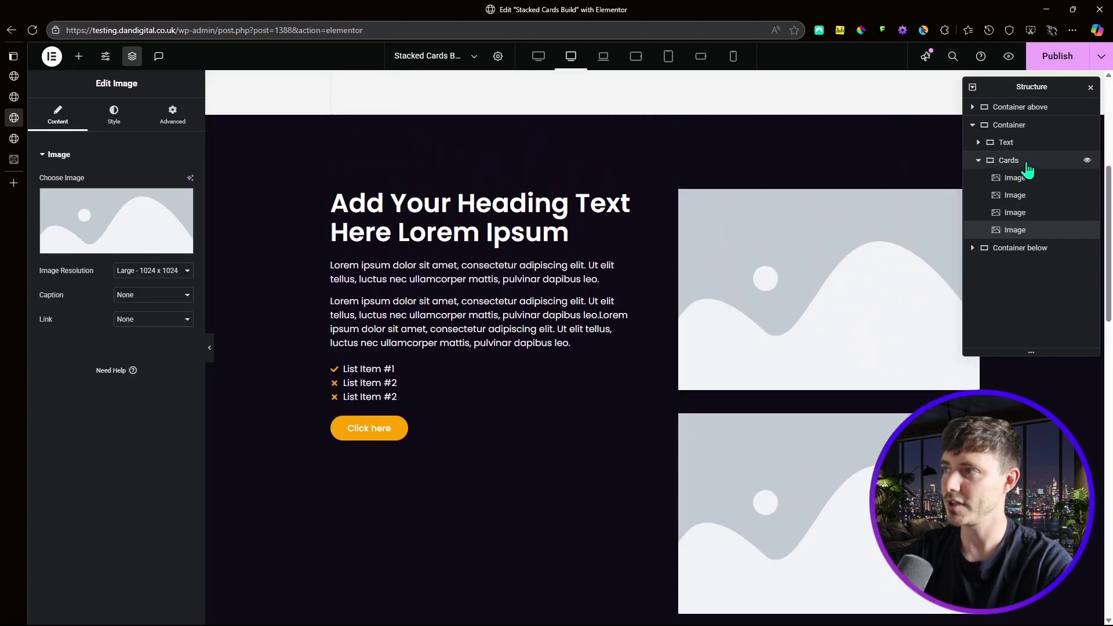
{"action": "left_click", "coordinate": [1026, 168]}
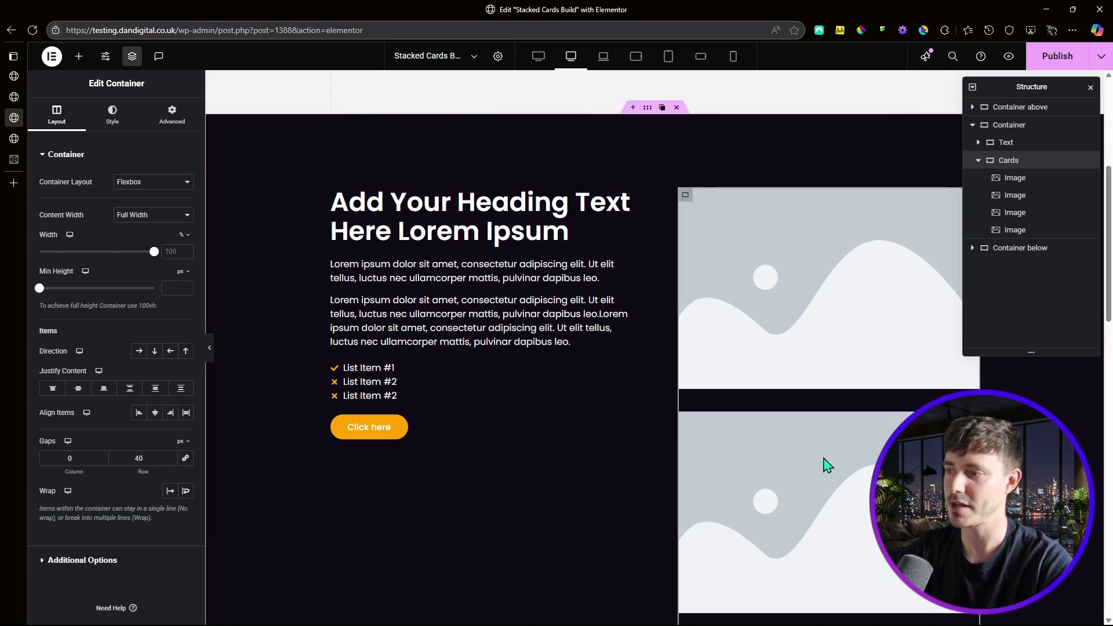
{"action": "scroll", "coordinate": [828, 463], "scroll_direction": "down", "scroll_amount": 3}
{"action": "scroll", "coordinate": [838, 464], "scroll_direction": "down", "scroll_amount": 3}
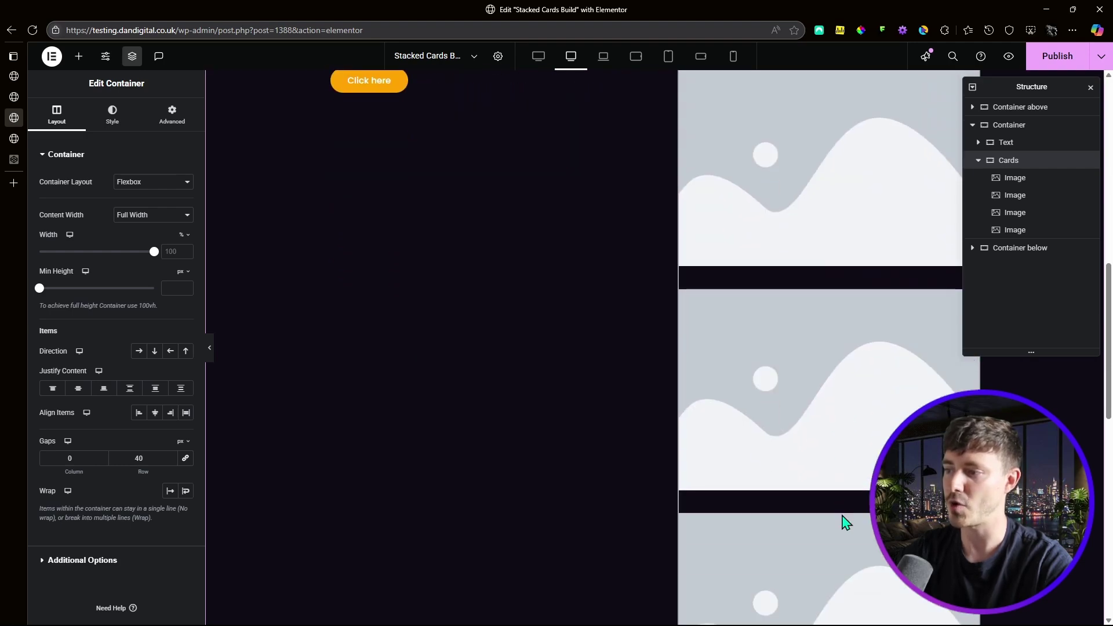
Set the first image in the Cards container to orange-card.png from the media library.
{"action": "scroll", "coordinate": [846, 522], "scroll_direction": "up", "scroll_amount": 9}
{"action": "left_click", "coordinate": [802, 437]}
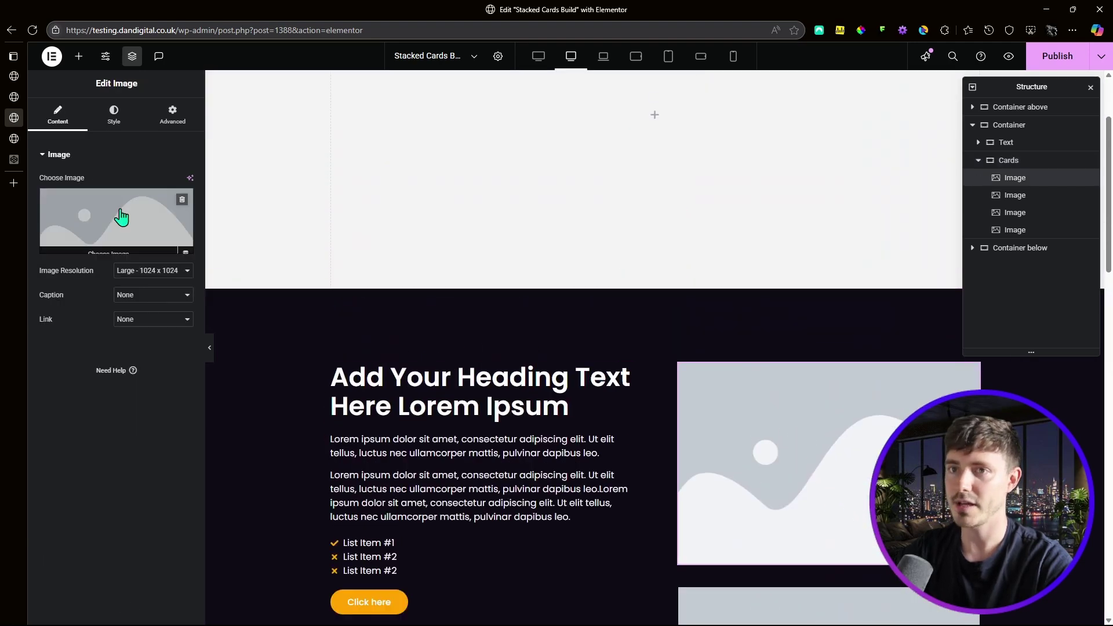
{"action": "left_click", "coordinate": [82, 217]}
{"action": "left_click", "coordinate": [205, 200]}
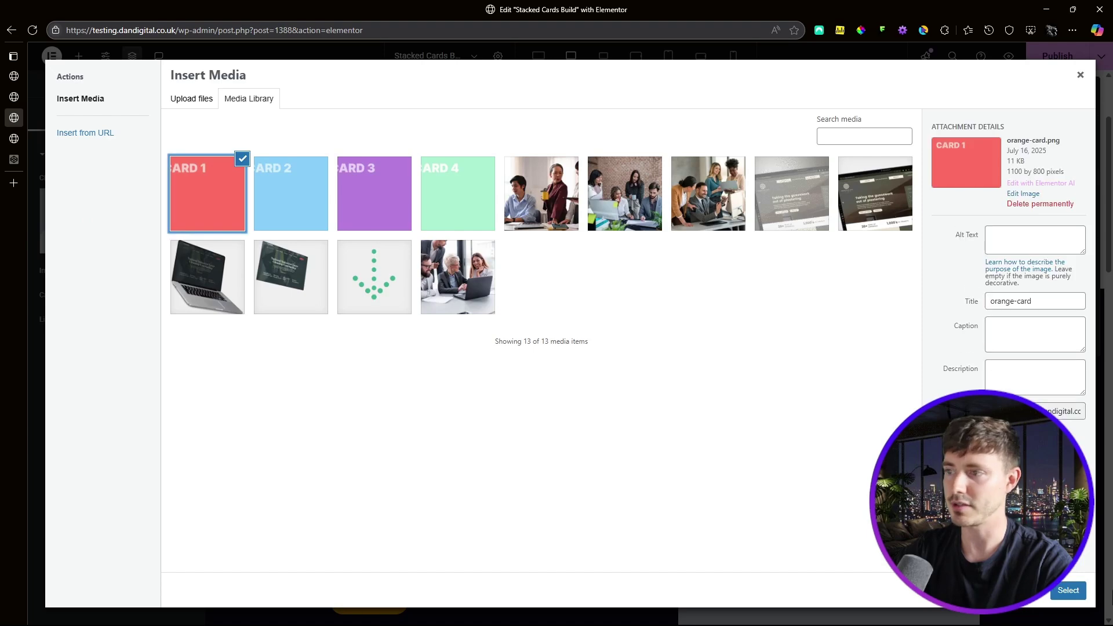
{"action": "left_click", "coordinate": [1072, 591]}
Set the second image in the Cards container to blue-card.png from the media library.
{"action": "scroll", "coordinate": [783, 392], "scroll_direction": "down", "scroll_amount": 4}
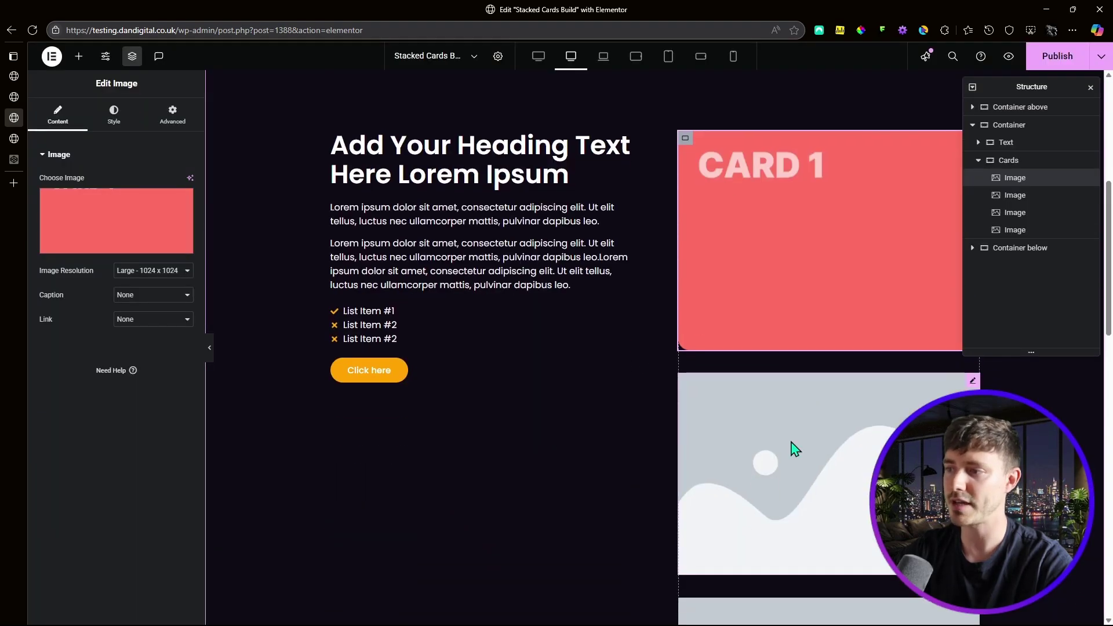
{"action": "left_click", "coordinate": [795, 449]}
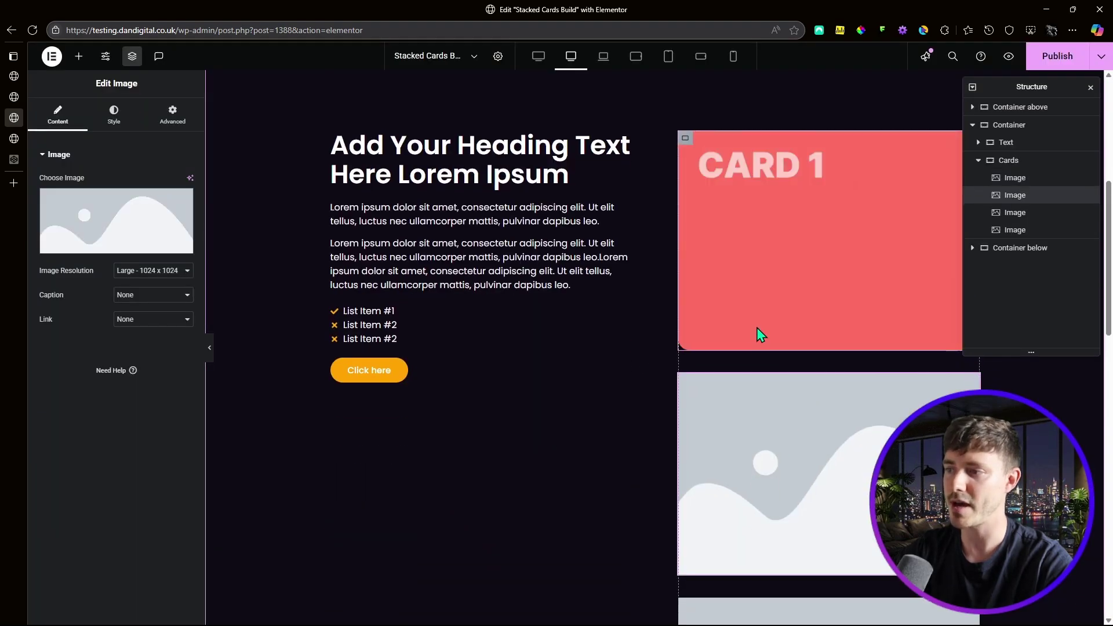
{"action": "left_click", "coordinate": [92, 236]}
{"action": "left_click", "coordinate": [312, 207]}
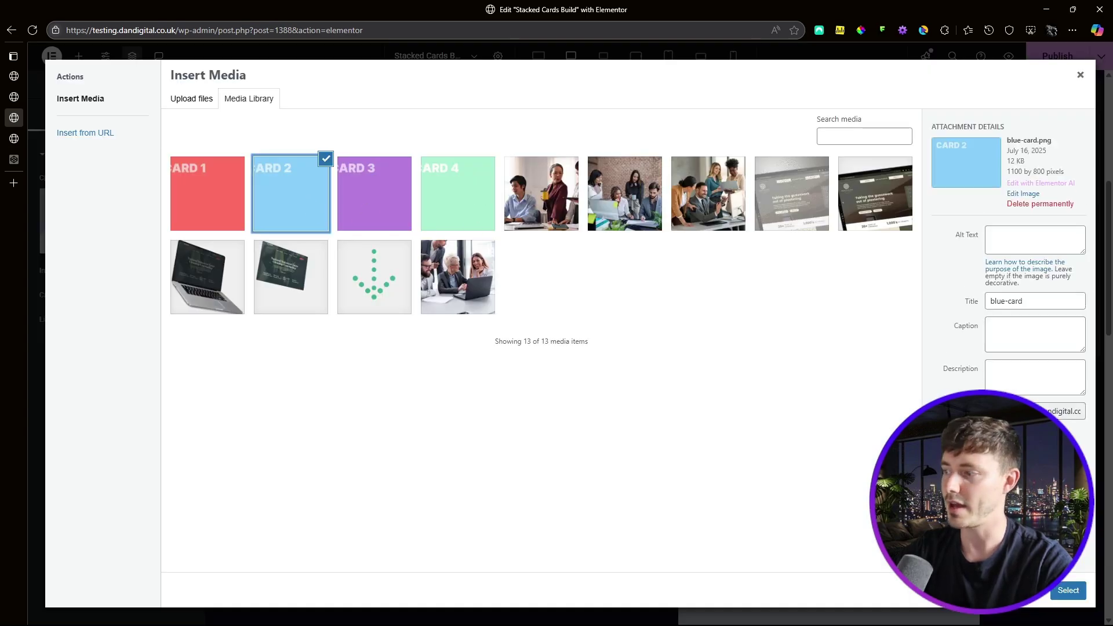
{"action": "left_click", "coordinate": [1065, 597]}
Set the third image in the Cards container to purple-card.png from the media library.
{"action": "scroll", "coordinate": [799, 371], "scroll_direction": "down", "scroll_amount": 5}
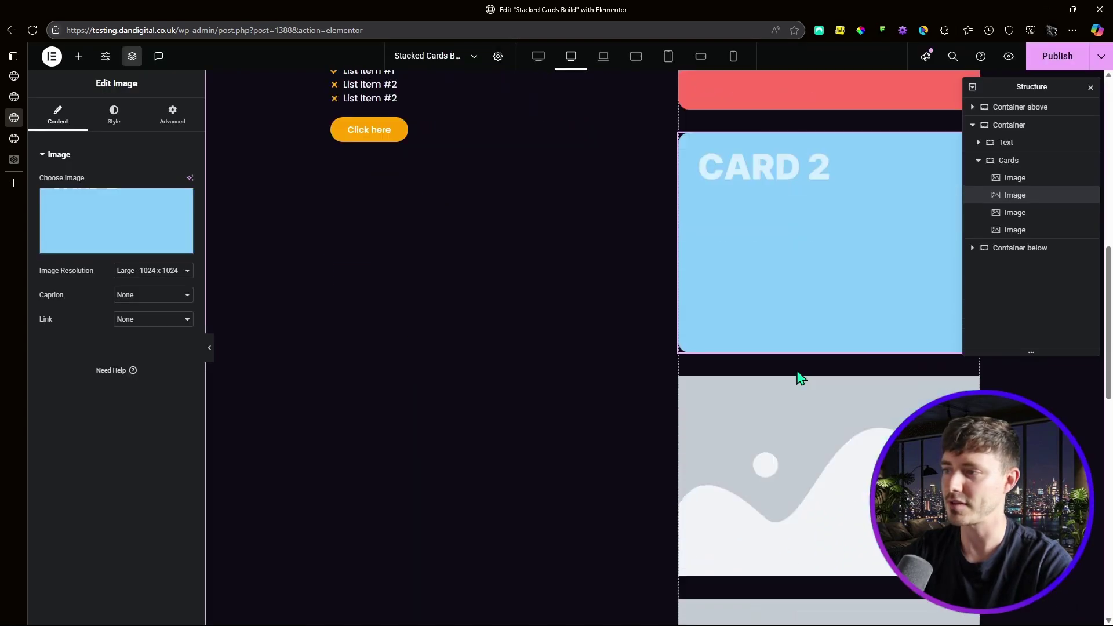
{"action": "left_click", "coordinate": [776, 409]}
{"action": "left_click", "coordinate": [88, 219]}
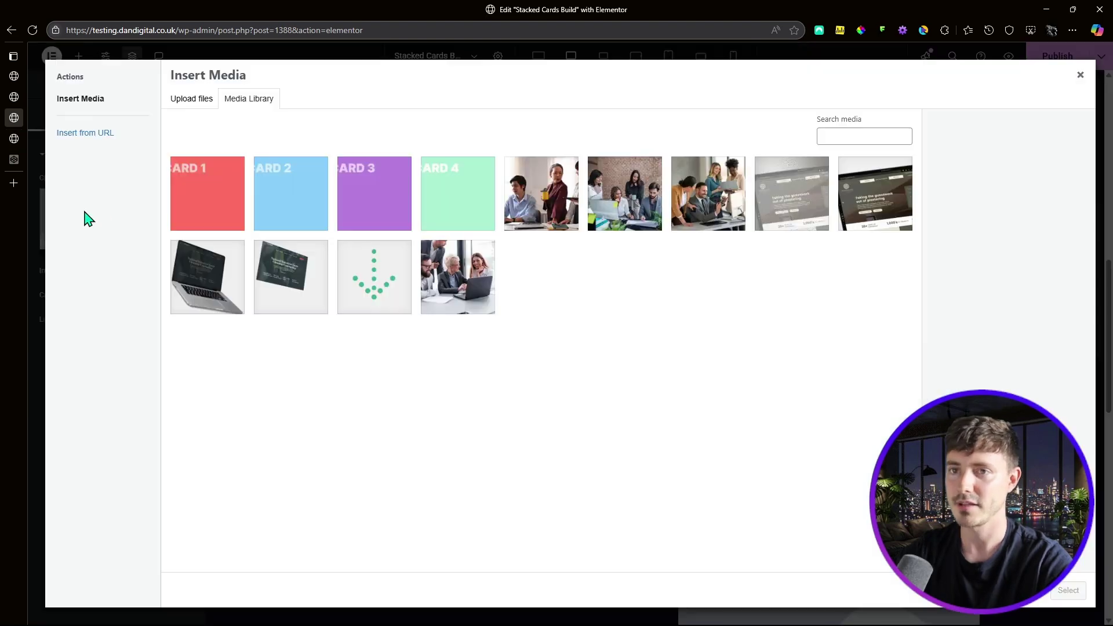
{"action": "left_click", "coordinate": [358, 197]}
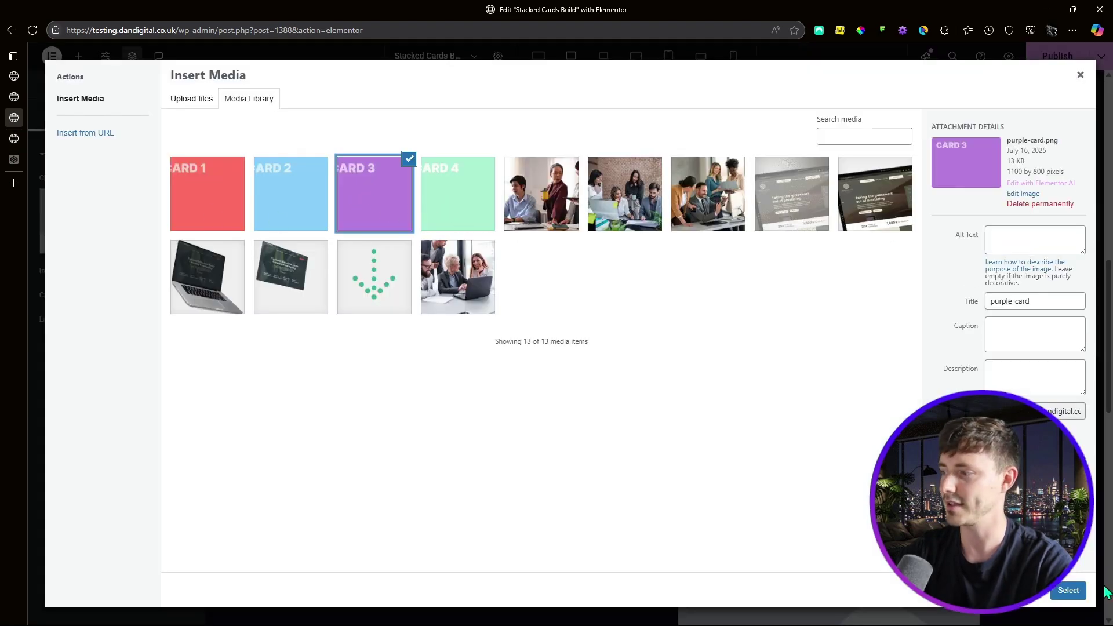
{"action": "left_click", "coordinate": [1068, 590]}
Set the fourth image in the Cards container to mint-card.png from the media library.
{"action": "scroll", "coordinate": [814, 272], "scroll_direction": "down", "scroll_amount": 8}
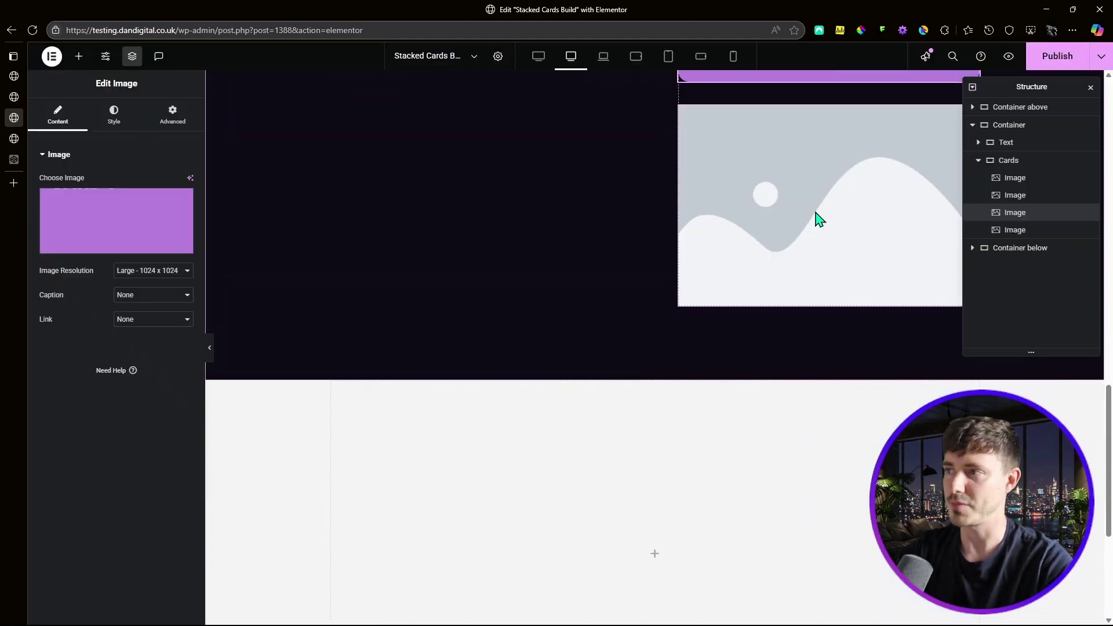
{"action": "left_click", "coordinate": [820, 219]}
{"action": "left_click", "coordinate": [125, 223]}
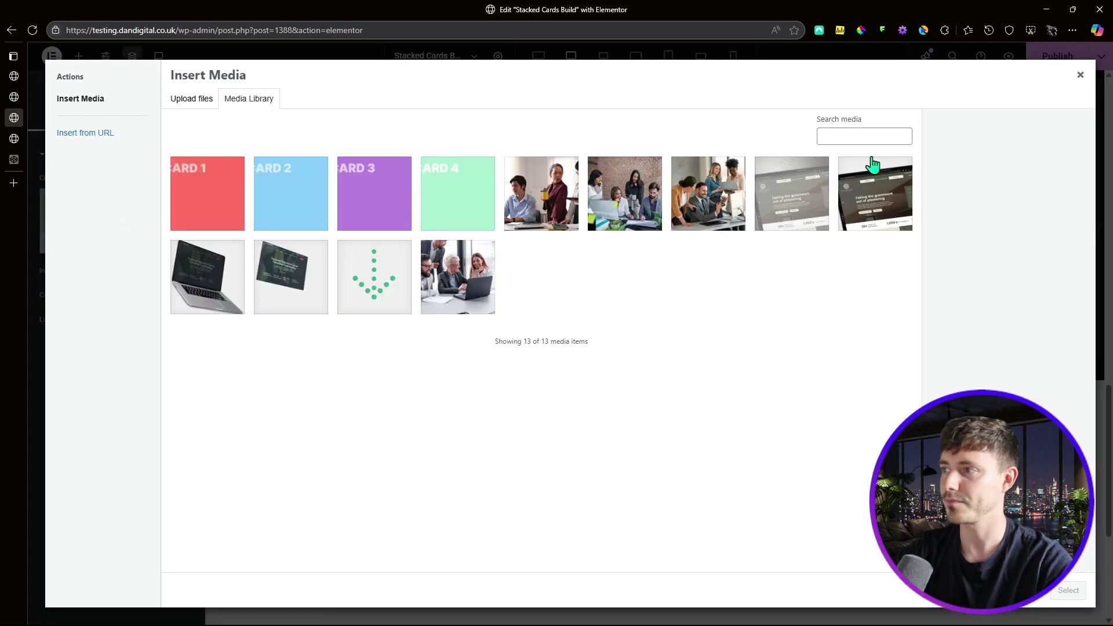
{"action": "left_click", "coordinate": [435, 206]}
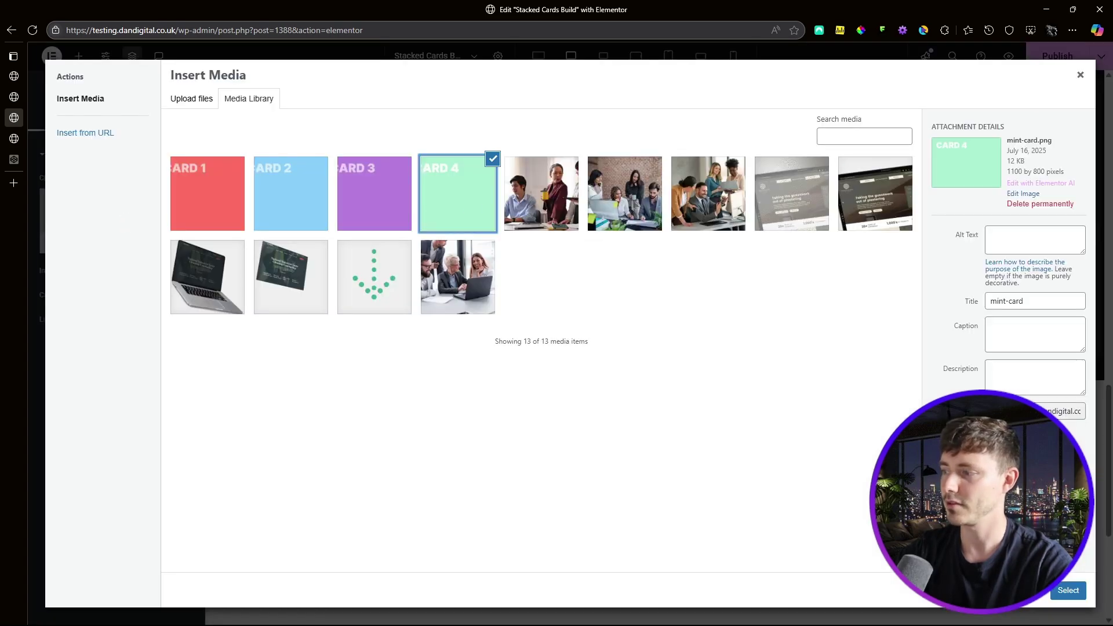
{"action": "left_click", "coordinate": [1070, 593]}
Preview the page and examine how the text column and the four cards scroll.
{"action": "scroll", "coordinate": [849, 330], "scroll_direction": "up", "scroll_amount": 10}
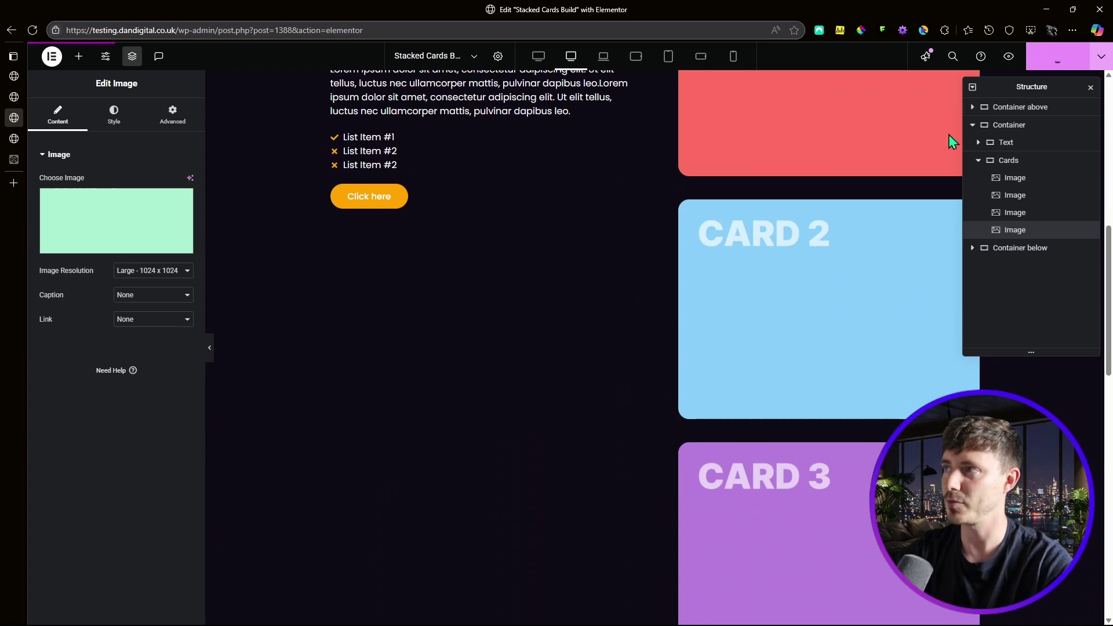
{"action": "left_click", "coordinate": [1009, 57]}
{"action": "scroll", "coordinate": [862, 245], "scroll_direction": "down", "scroll_amount": 5}
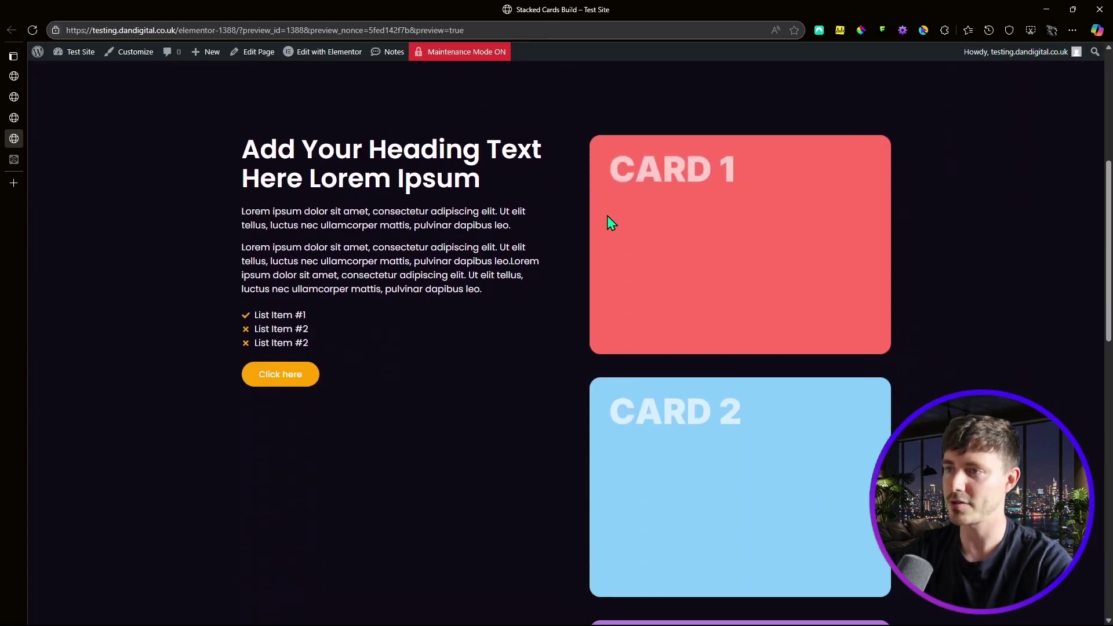
{"action": "scroll", "coordinate": [610, 223], "scroll_direction": "down", "scroll_amount": 6}
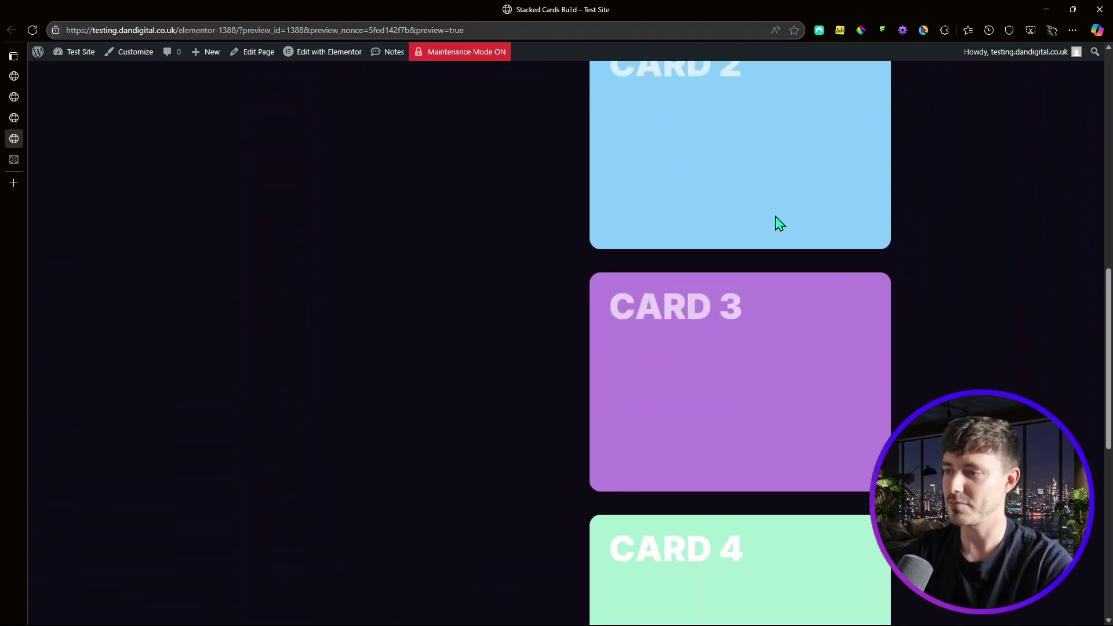
{"action": "scroll", "coordinate": [778, 224], "scroll_direction": "down", "scroll_amount": 4}
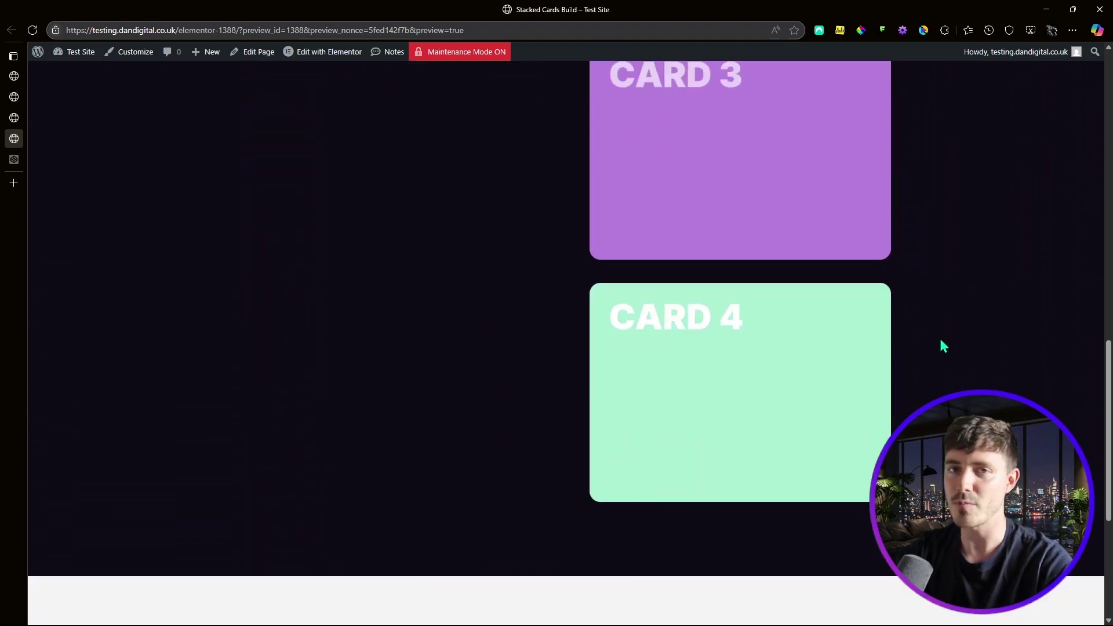
{"action": "scroll", "coordinate": [828, 397], "scroll_direction": "up", "scroll_amount": 10}
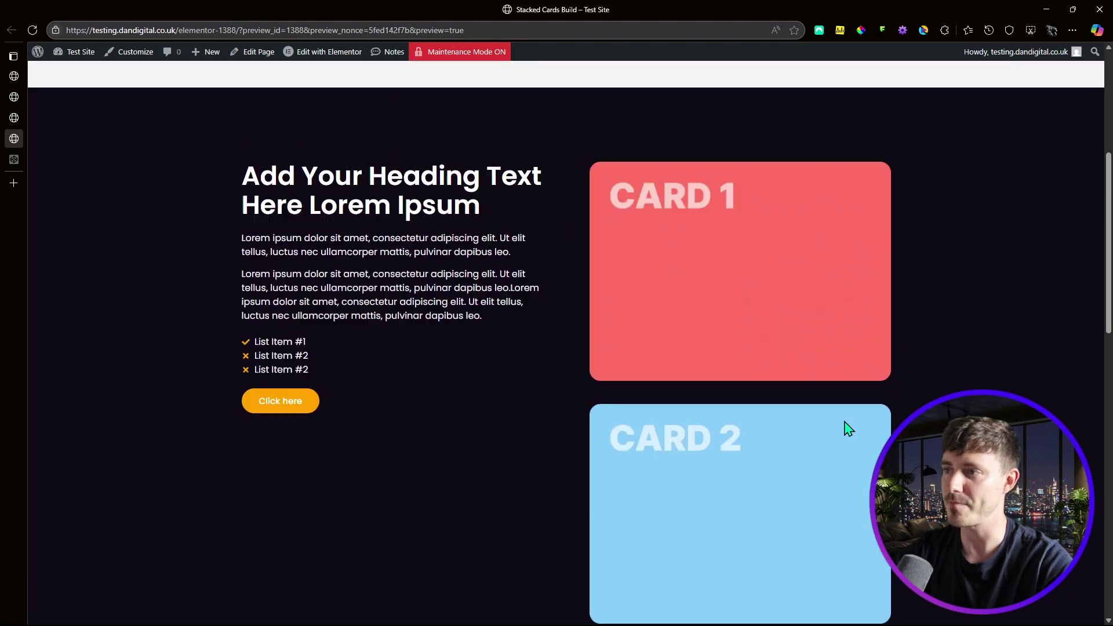
{"action": "scroll", "coordinate": [601, 255], "scroll_direction": "down", "scroll_amount": 1}
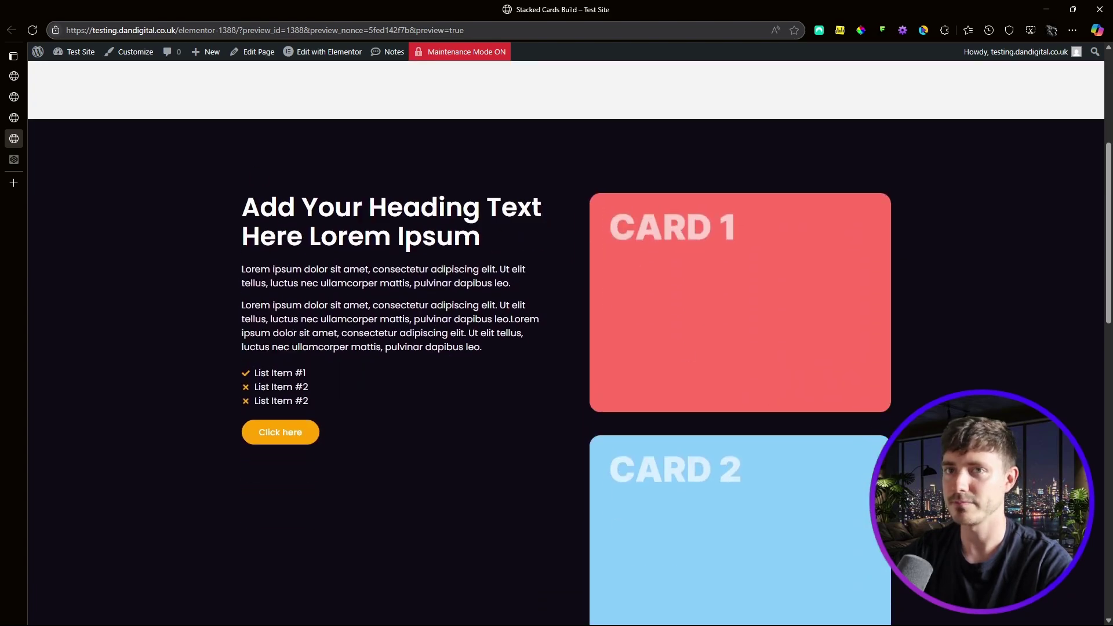
Return to the Elementor editor, make the Text container sticky to the top, and check its scrolling behaviour.
{"action": "left_click", "coordinate": [14, 118]}
{"action": "scroll", "coordinate": [464, 347], "scroll_direction": "up", "scroll_amount": 5}
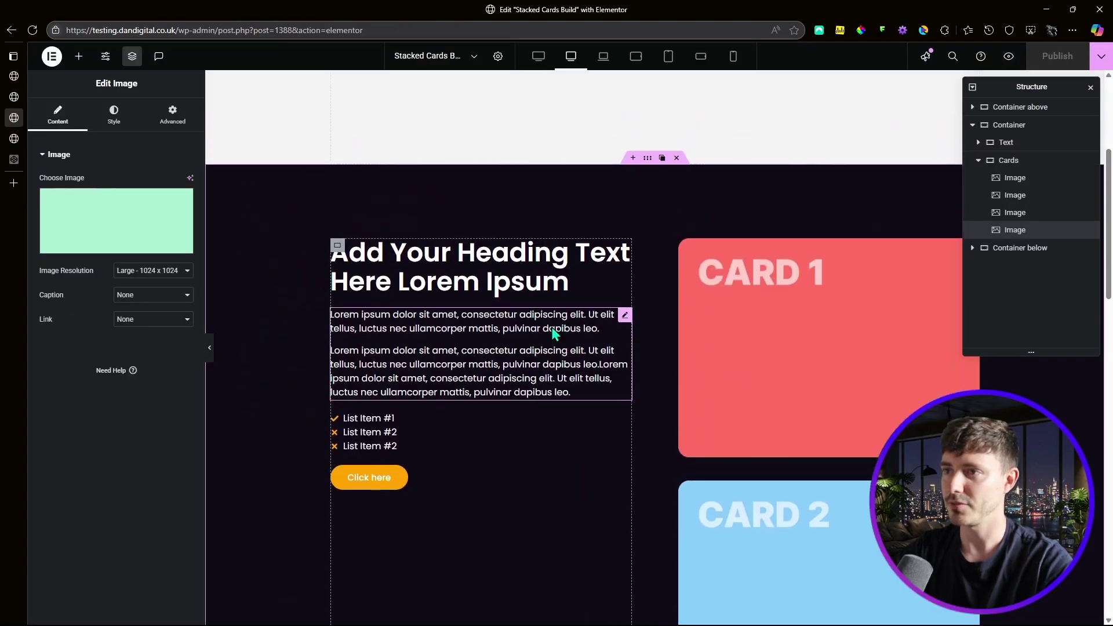
{"action": "left_click", "coordinate": [986, 146]}
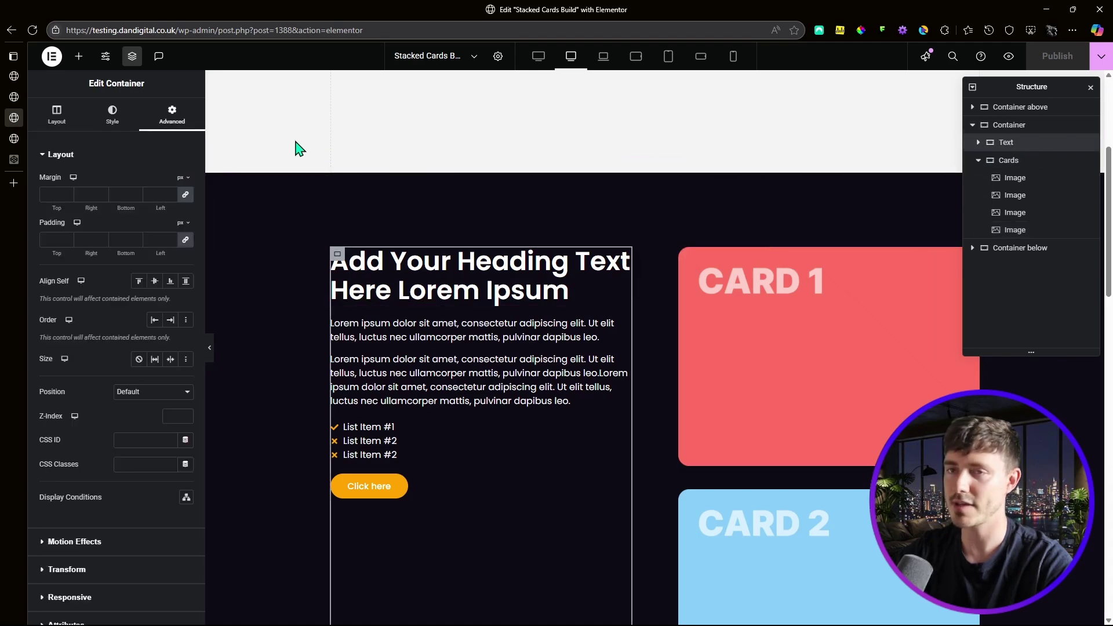
{"action": "scroll", "coordinate": [165, 255], "scroll_direction": "down", "scroll_amount": 2}
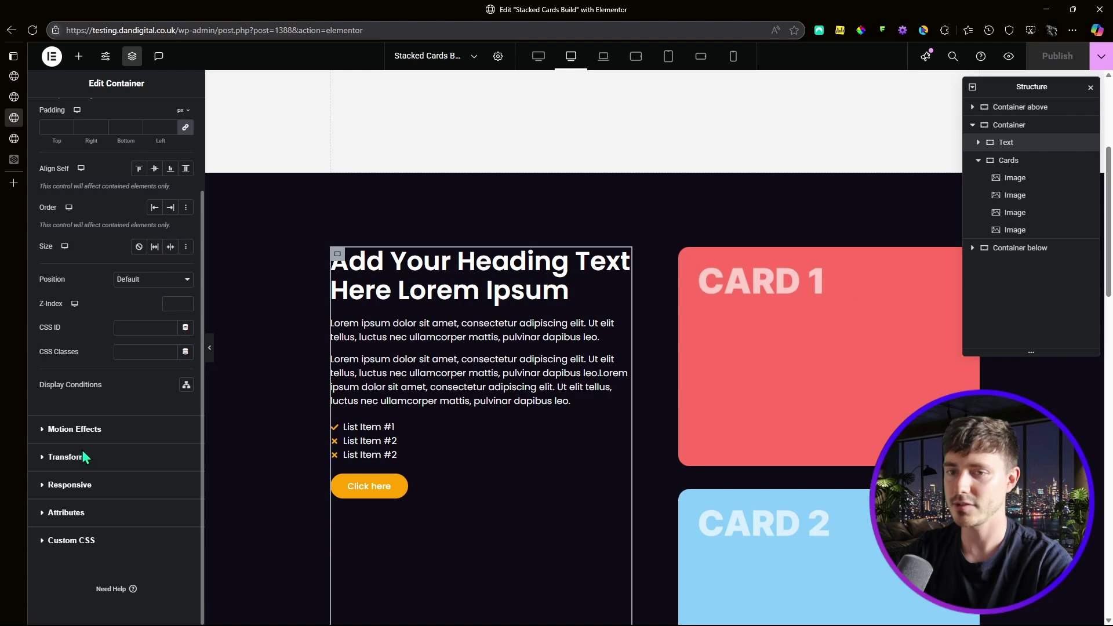
{"action": "left_click", "coordinate": [75, 429]}
{"action": "left_click", "coordinate": [165, 291]}
{"action": "left_click", "coordinate": [149, 329]}
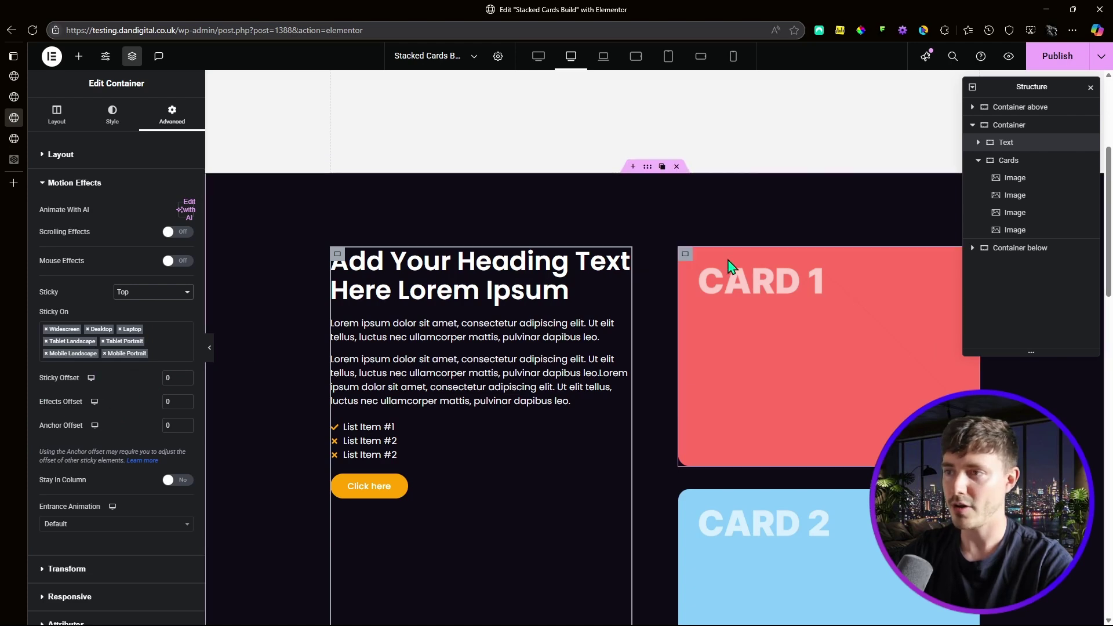
{"action": "scroll", "coordinate": [765, 256], "scroll_direction": "down", "scroll_amount": 3}
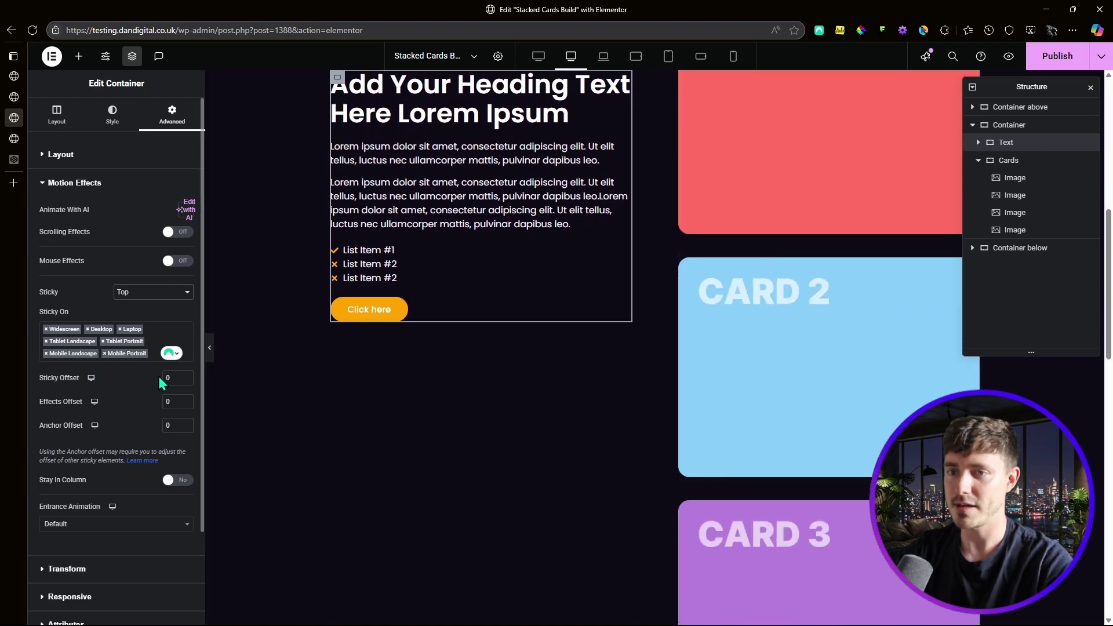
{"action": "scroll", "coordinate": [639, 232], "scroll_direction": "up", "scroll_amount": 3}
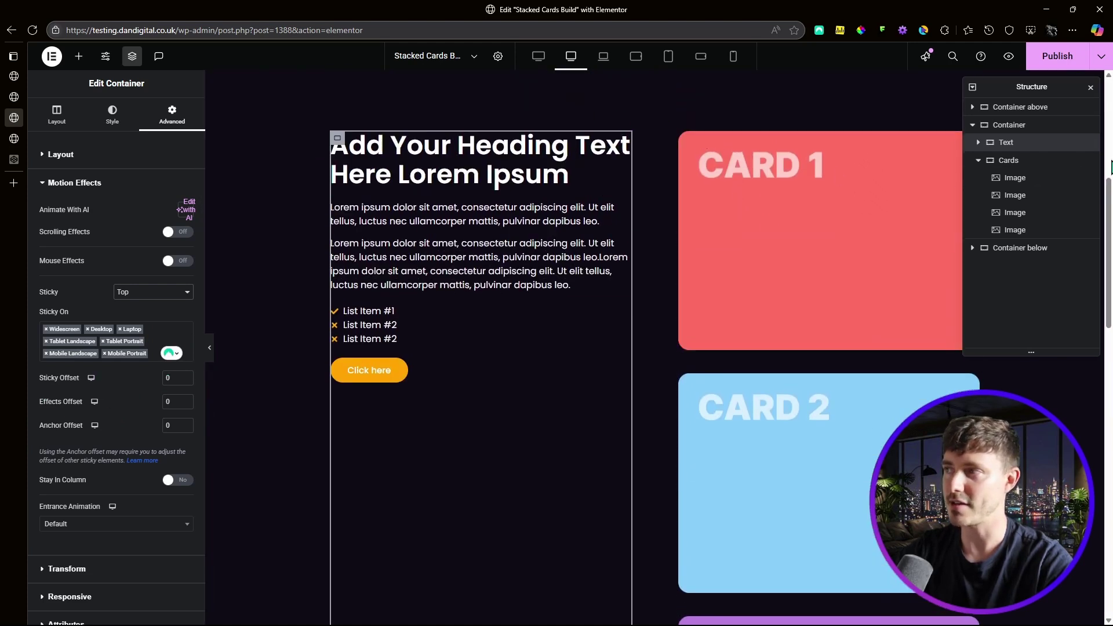
{"action": "scroll", "coordinate": [854, 267], "scroll_direction": "down", "scroll_amount": 2}
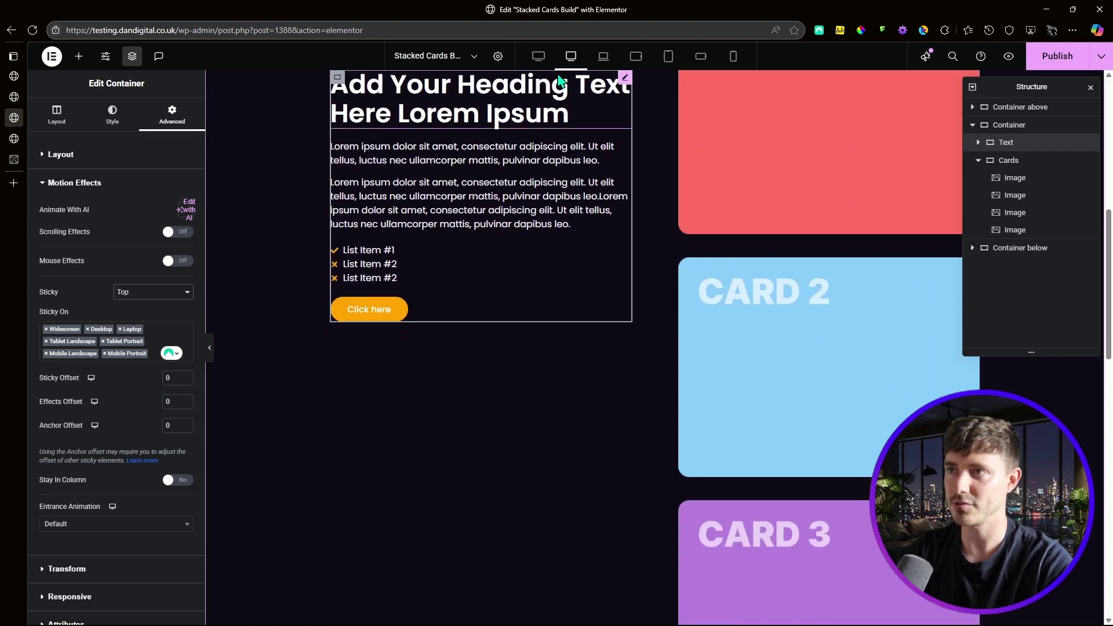
{"action": "scroll", "coordinate": [548, 226], "scroll_direction": "up", "scroll_amount": 3}
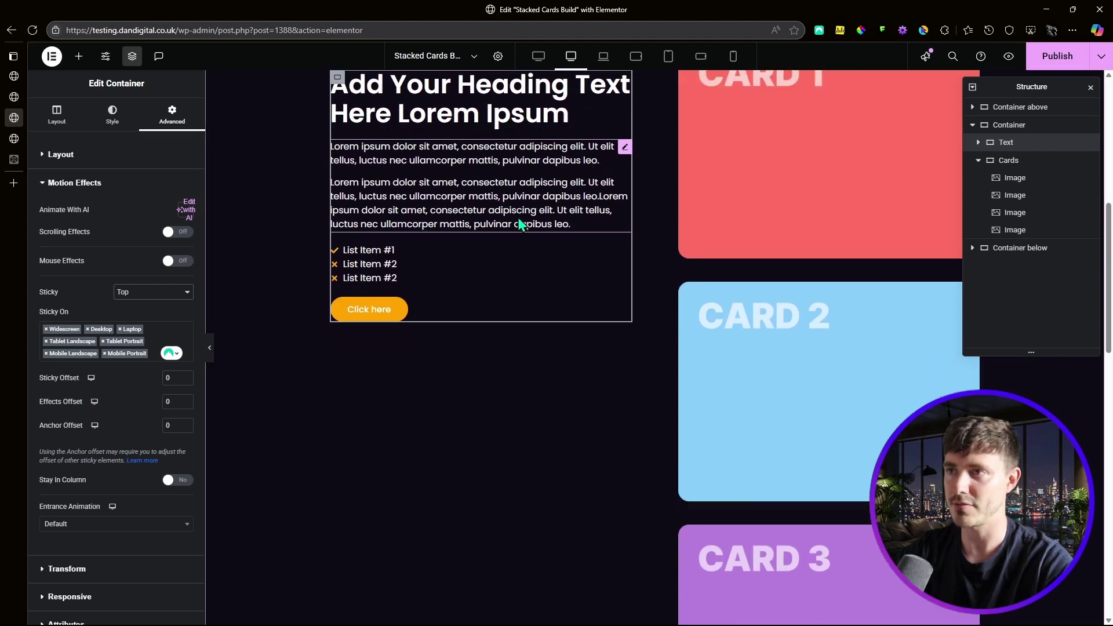
{"action": "scroll", "coordinate": [548, 226], "scroll_direction": "down", "scroll_amount": 3}
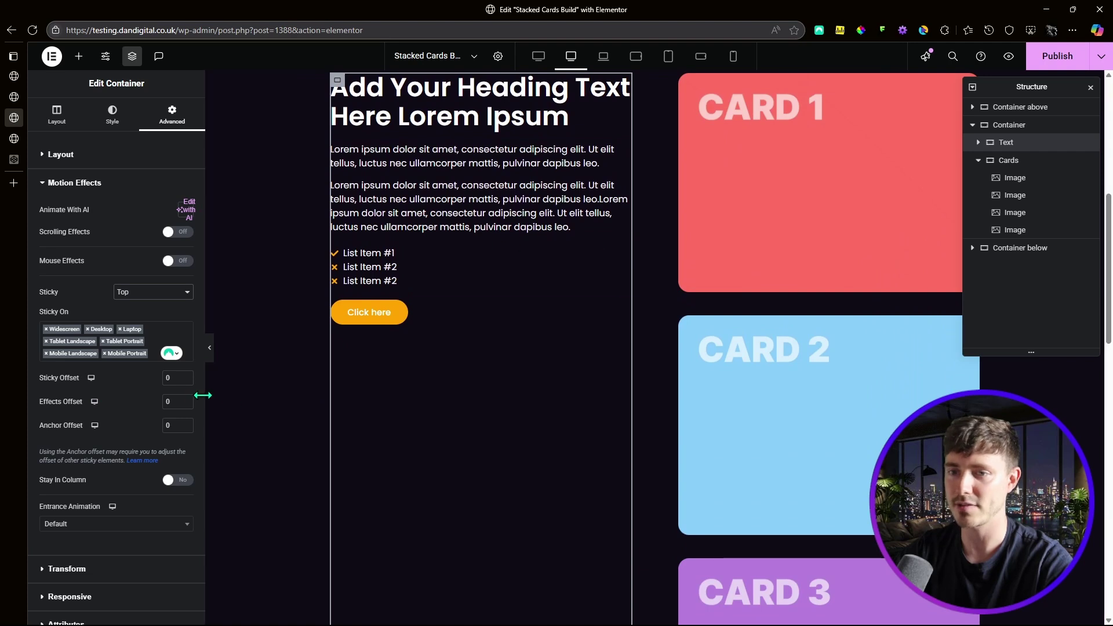
Set the Text container's sticky offset to 100 and turn on Stay In Column.
{"action": "left_click", "coordinate": [169, 381]}
{"action": "type", "text": "100"}
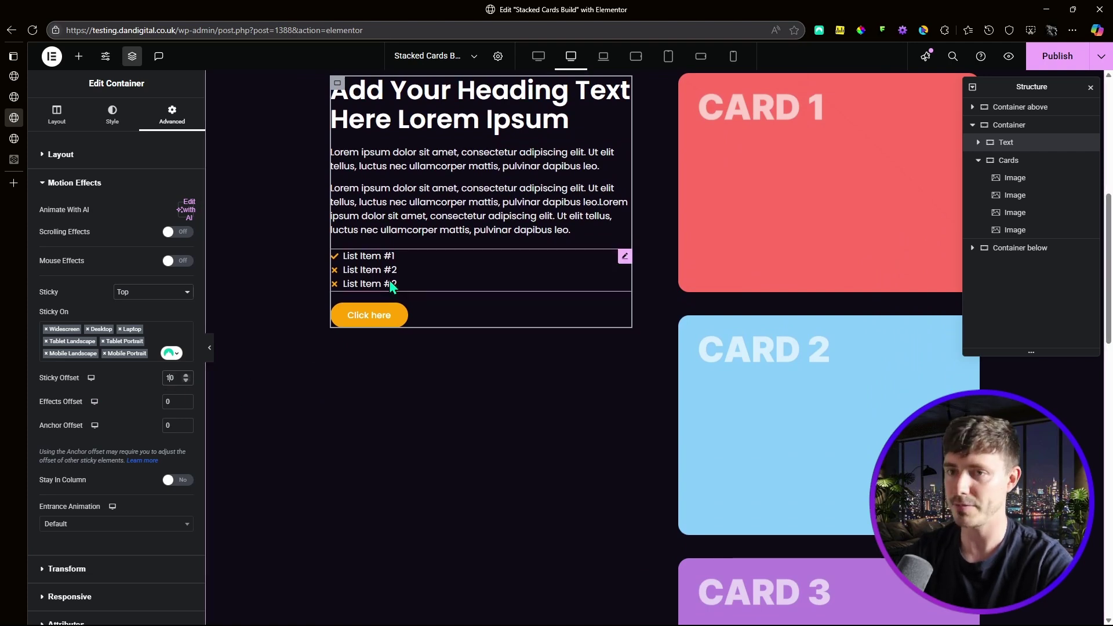
{"action": "key", "text": "BackSpace"}
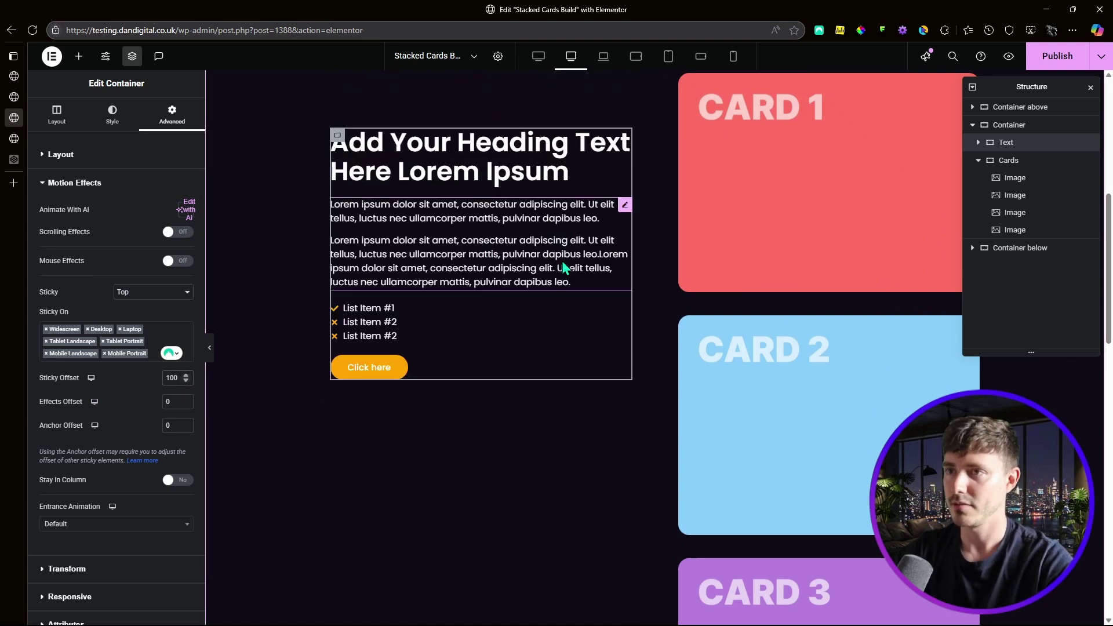
{"action": "scroll", "coordinate": [529, 95], "scroll_direction": "up", "scroll_amount": 4}
{"action": "scroll", "coordinate": [647, 191], "scroll_direction": "down", "scroll_amount": 2}
{"action": "scroll", "coordinate": [647, 190], "scroll_direction": "down", "scroll_amount": 3}
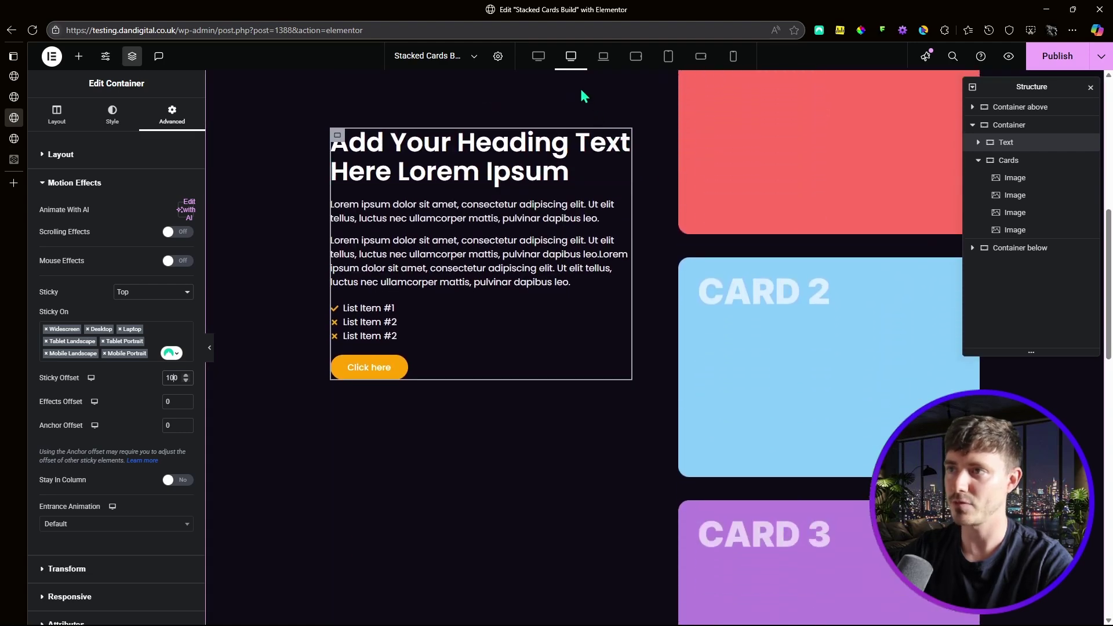
{"action": "scroll", "coordinate": [621, 191], "scroll_direction": "down", "scroll_amount": 2}
{"action": "scroll", "coordinate": [621, 139], "scroll_direction": "up", "scroll_amount": 3}
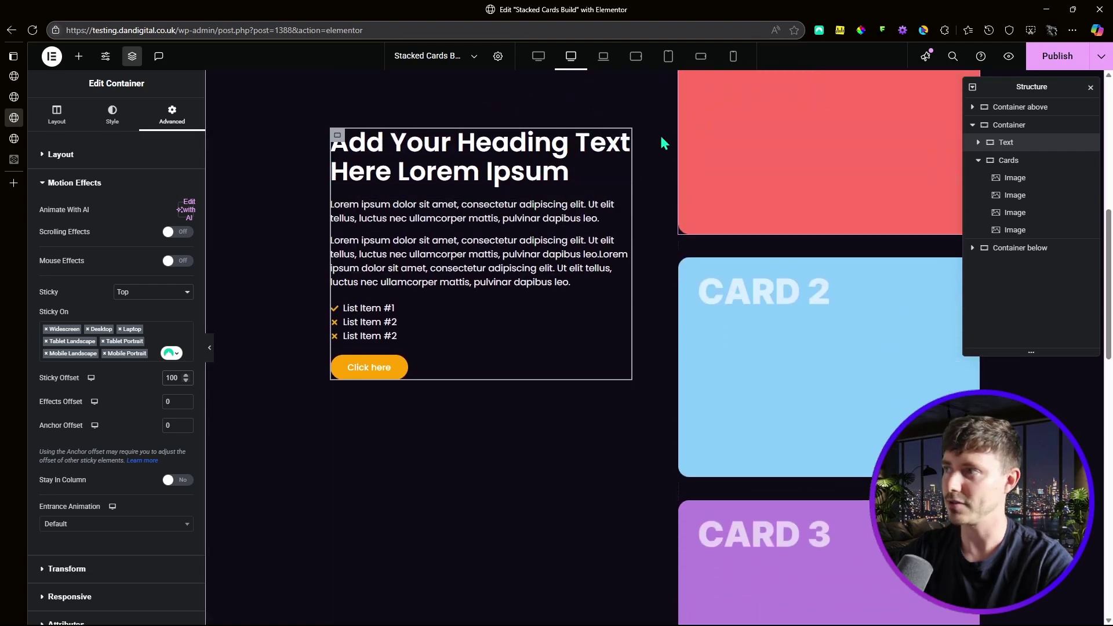
{"action": "scroll", "coordinate": [636, 122], "scroll_direction": "down", "scroll_amount": 1}
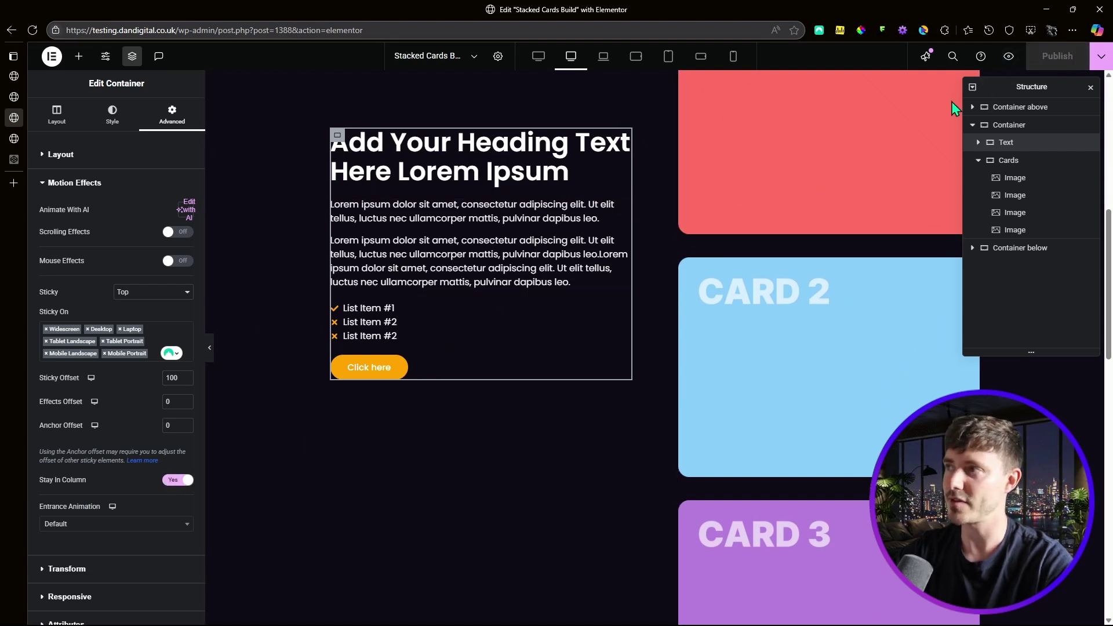
Check in the page preview how the sticky text behaves down to the end of the card section.
{"action": "left_click", "coordinate": [14, 139]}
{"action": "scroll", "coordinate": [1027, 251], "scroll_direction": "down", "scroll_amount": 10}
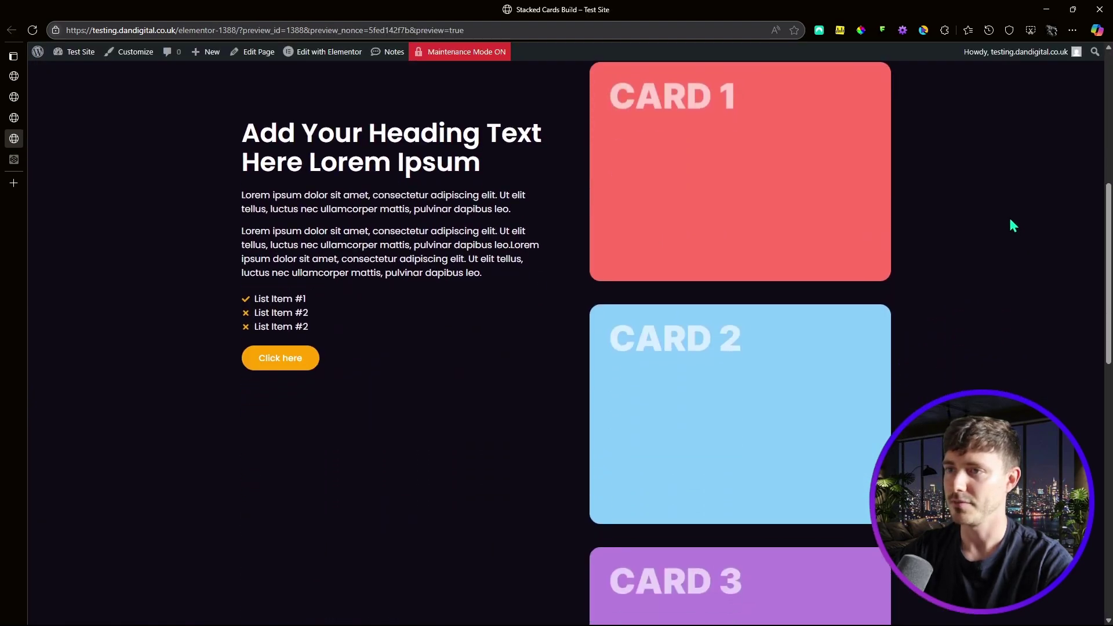
{"action": "scroll", "coordinate": [1012, 215], "scroll_direction": "down", "scroll_amount": 6}
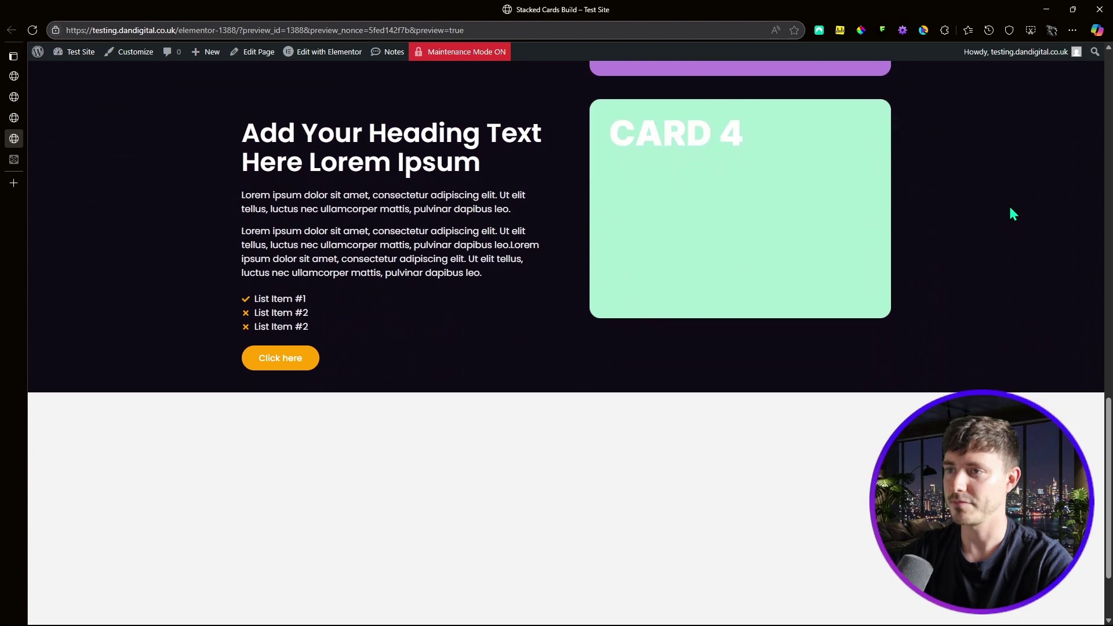
{"action": "scroll", "coordinate": [1010, 215], "scroll_direction": "up", "scroll_amount": 7}
{"action": "scroll", "coordinate": [1011, 213], "scroll_direction": "down", "scroll_amount": 5}
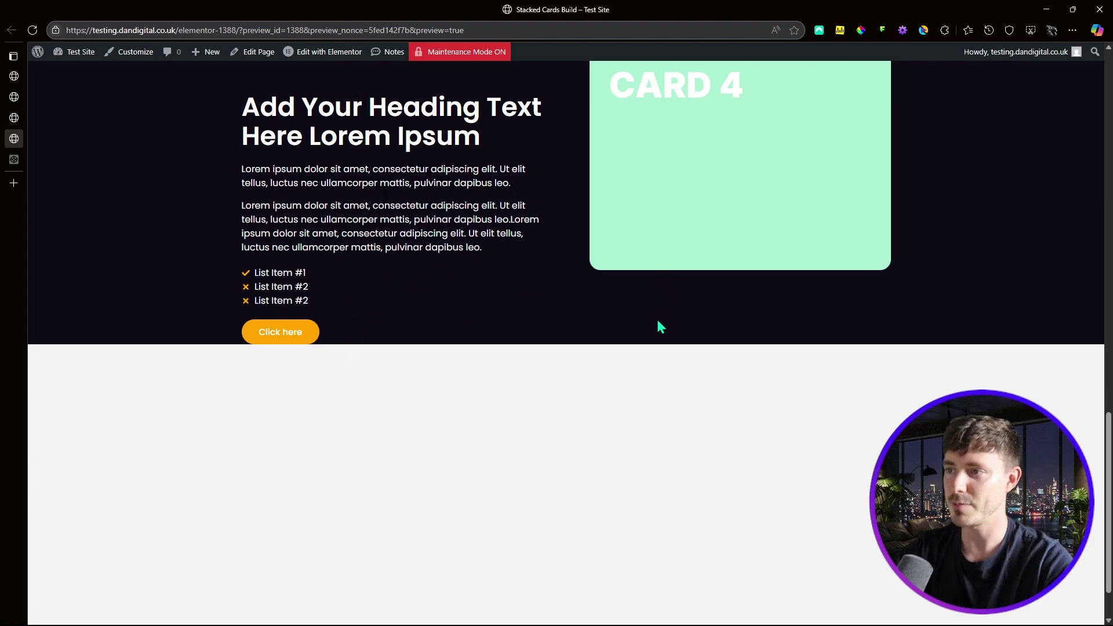
Back in the Elementor editor, give the Text container 8 rem of bottom padding only.
{"action": "left_click", "coordinate": [14, 118]}
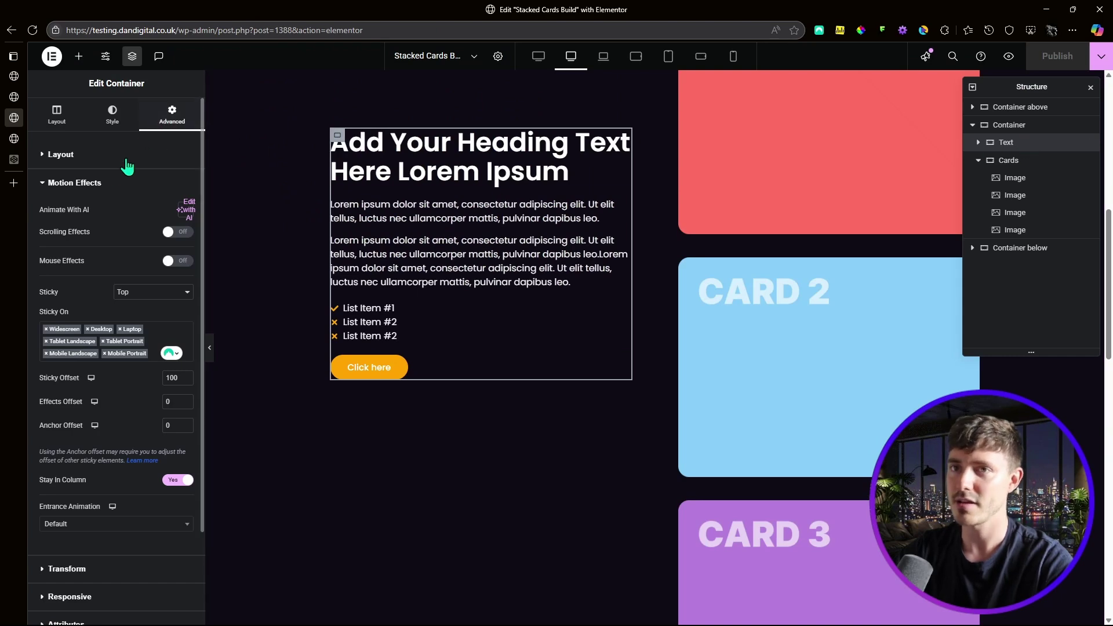
{"action": "left_click", "coordinate": [92, 165]}
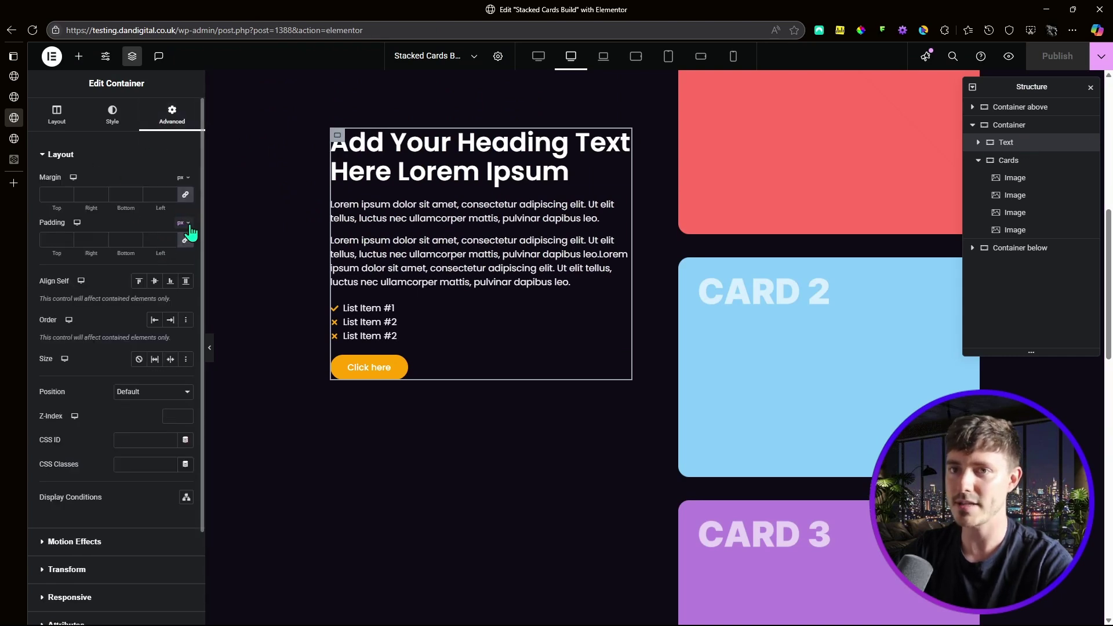
{"action": "left_click", "coordinate": [180, 276]}
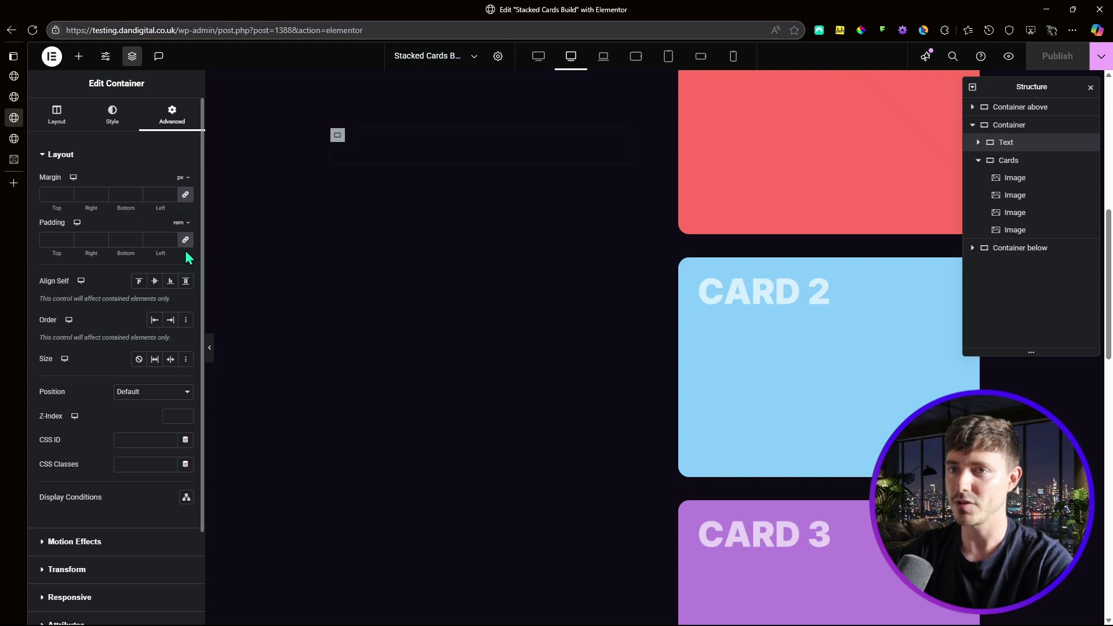
{"action": "left_click_drag", "start_coordinate": [140, 245], "coordinate": [97, 245]}
{"action": "type", "text": "8"}
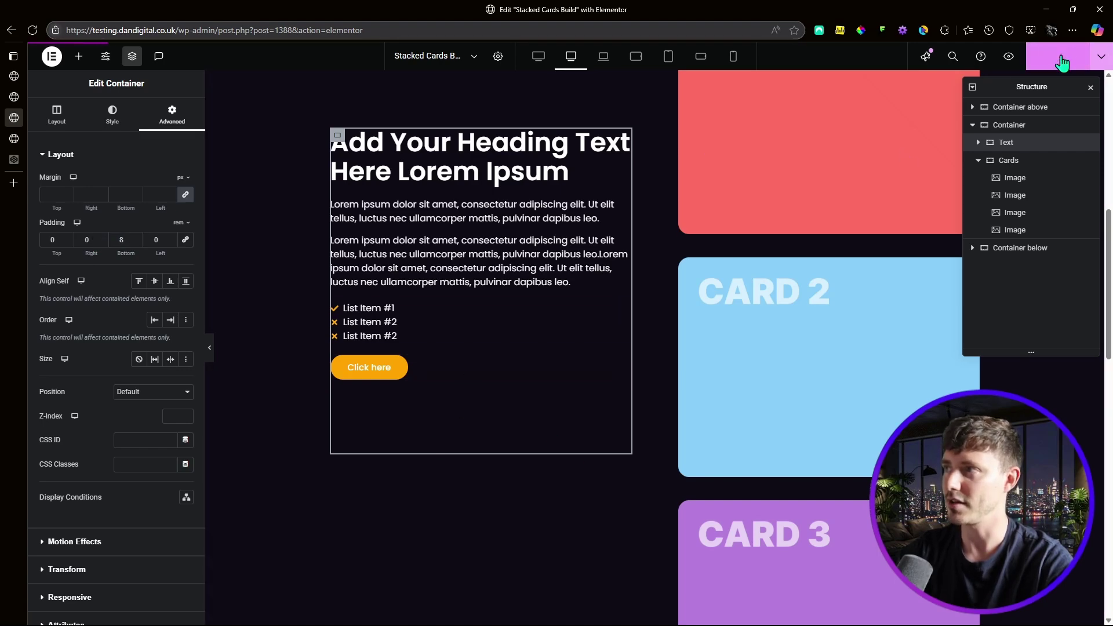
Check the text's alignment with Card 4 at the section's end in the page preview, then return to the editor.
{"action": "left_click", "coordinate": [14, 138]}
{"action": "scroll", "coordinate": [802, 152], "scroll_direction": "down", "scroll_amount": 15}
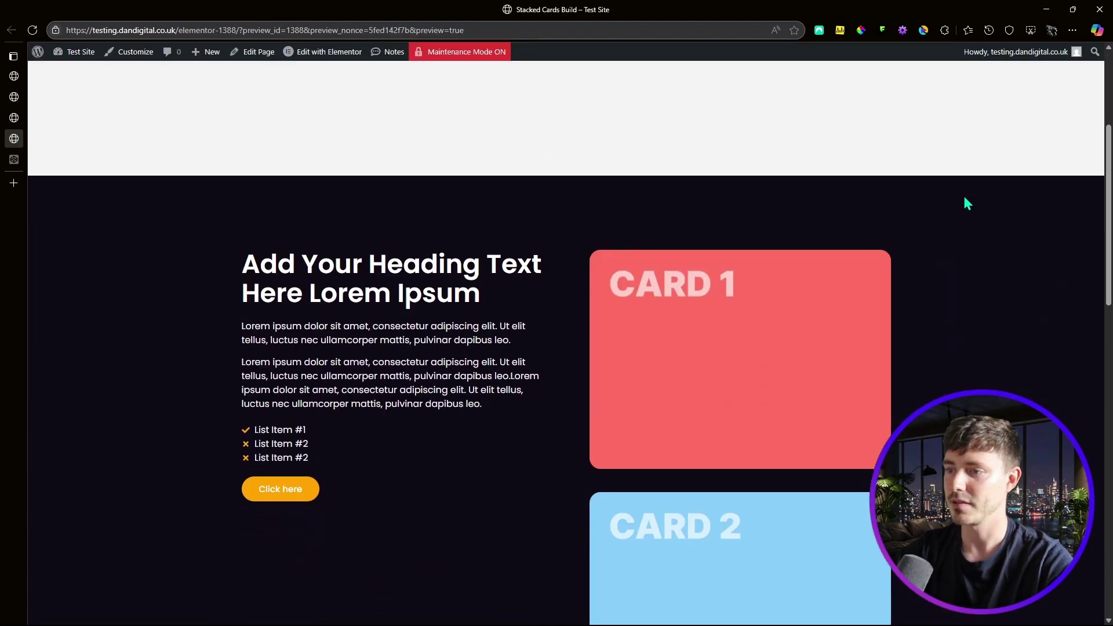
{"action": "scroll", "coordinate": [977, 181], "scroll_direction": "down", "scroll_amount": 3}
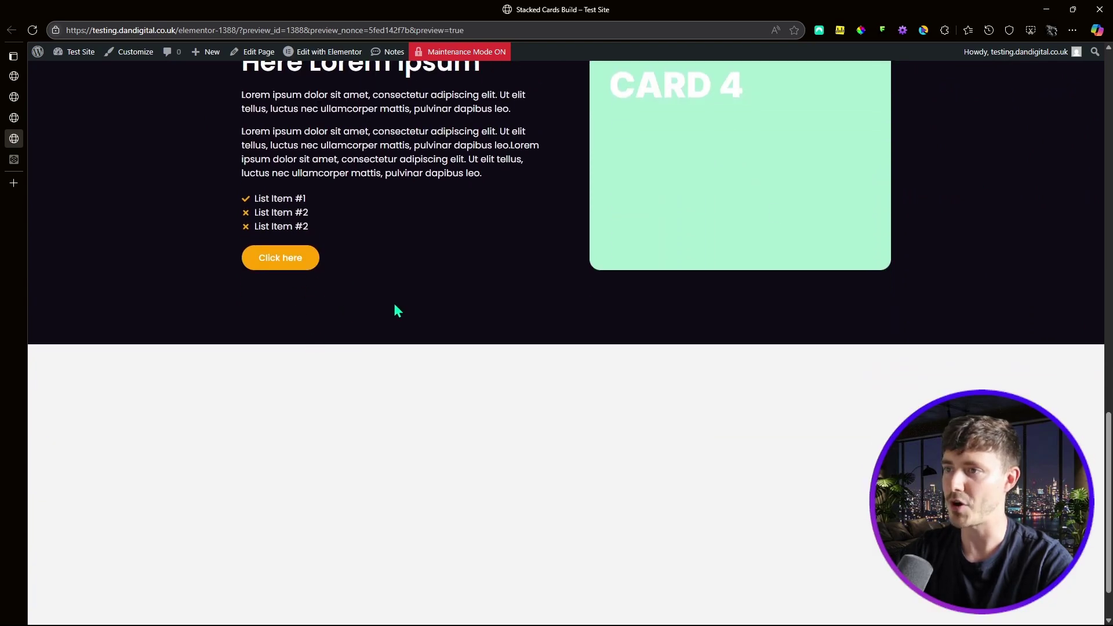
{"action": "scroll", "coordinate": [1009, 284], "scroll_direction": "up", "scroll_amount": 15}
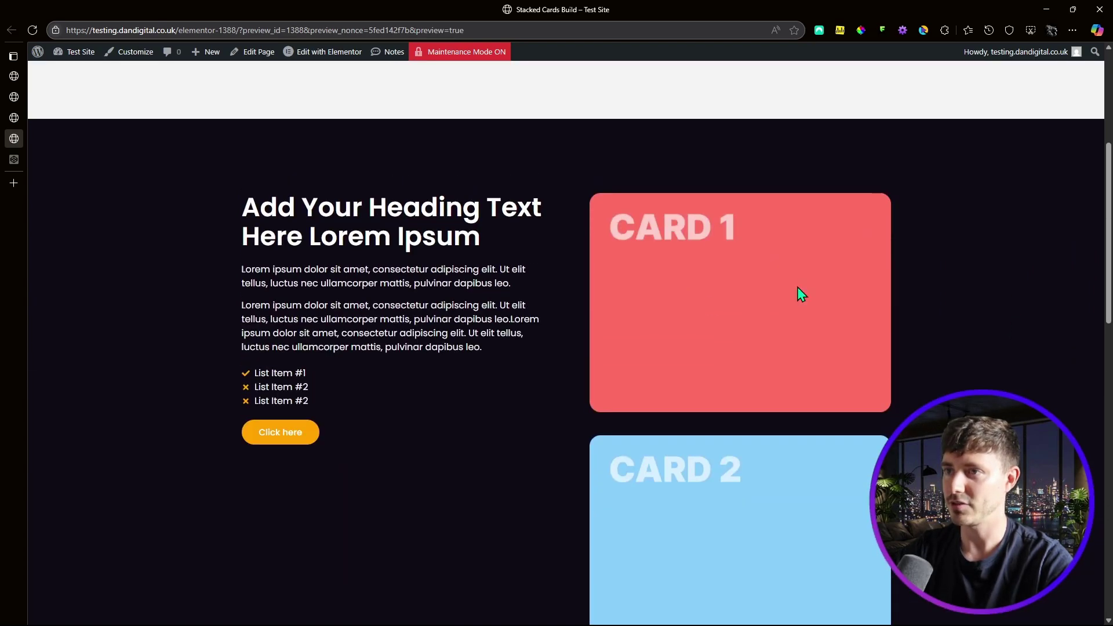
{"action": "left_click", "coordinate": [7, 117]}
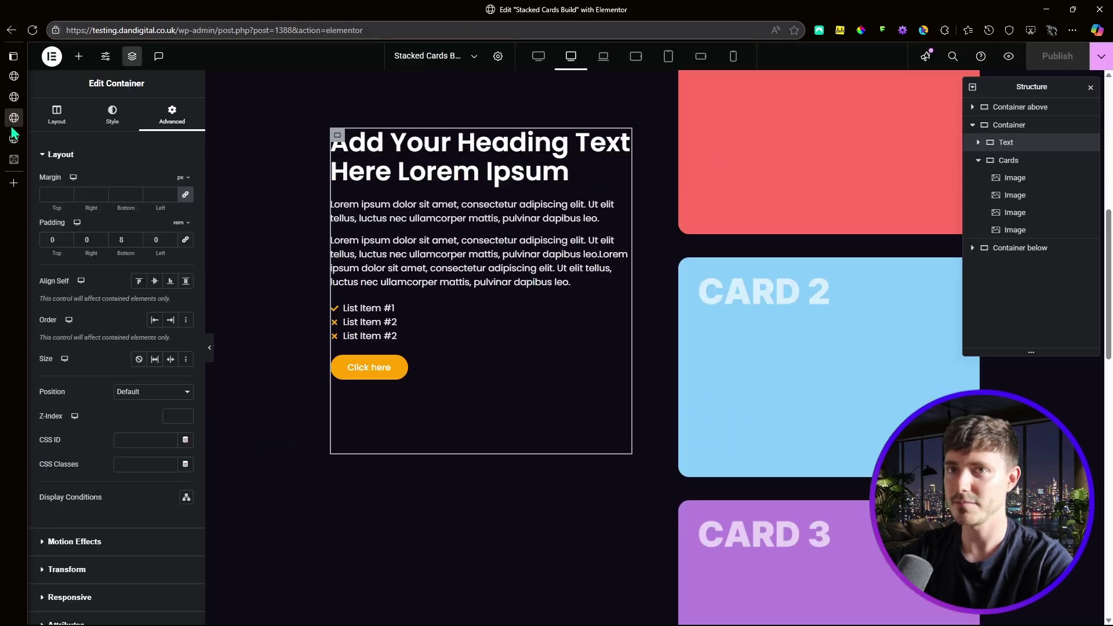
{"action": "scroll", "coordinate": [774, 198], "scroll_direction": "up", "scroll_amount": 3}
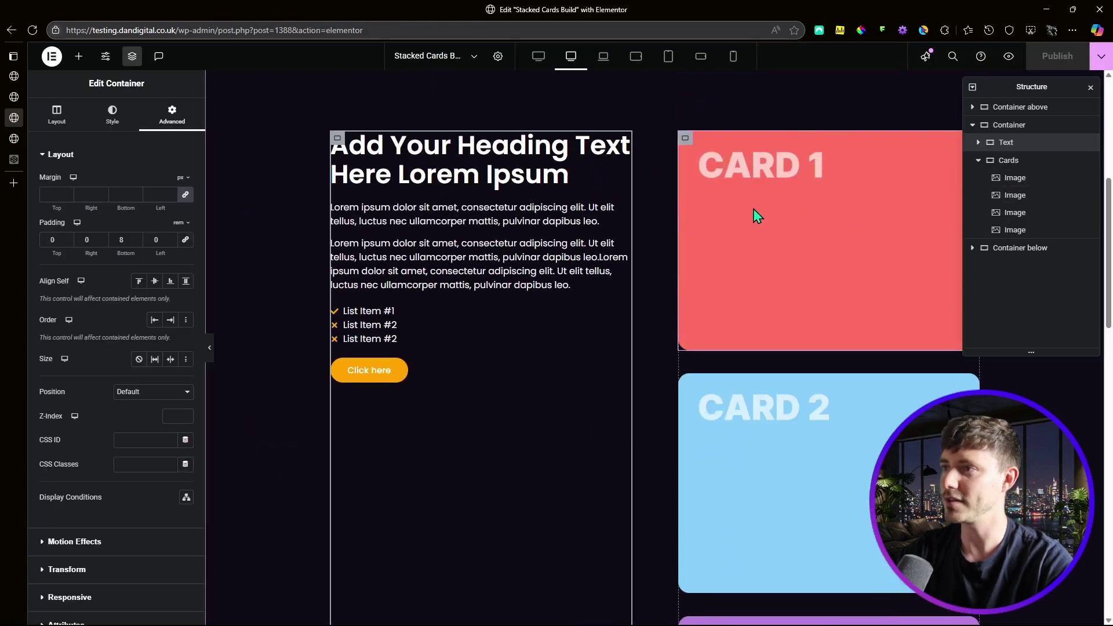
Make the Card 1 image sticky to the top with a sticky offset of 100 and Stay In Column turned on.
{"action": "left_click", "coordinate": [1024, 179]}
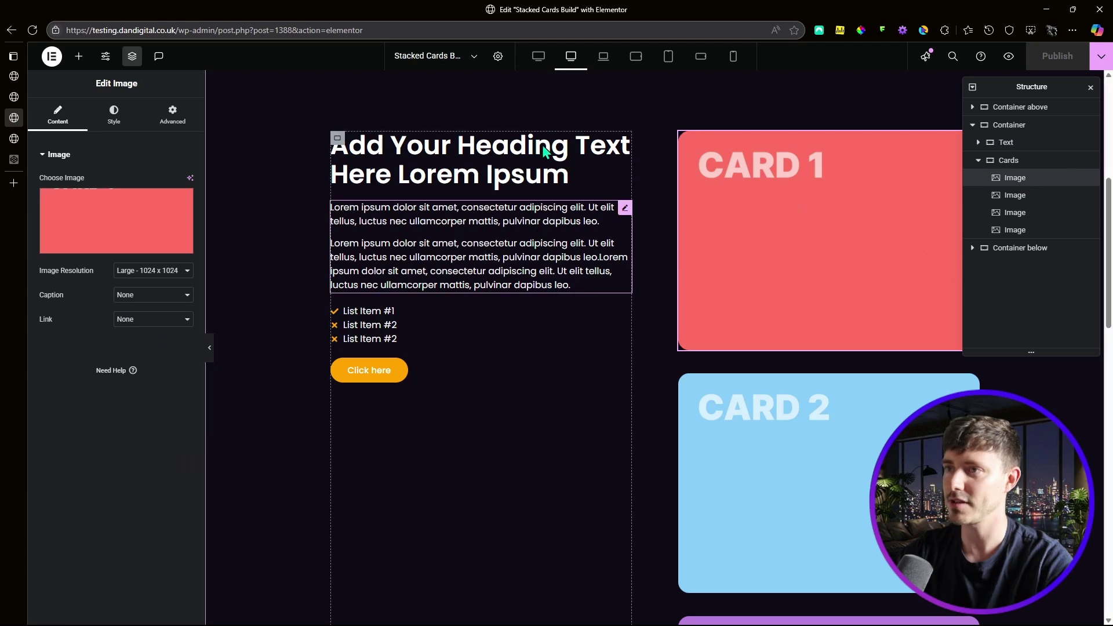
{"action": "left_click", "coordinate": [172, 115]}
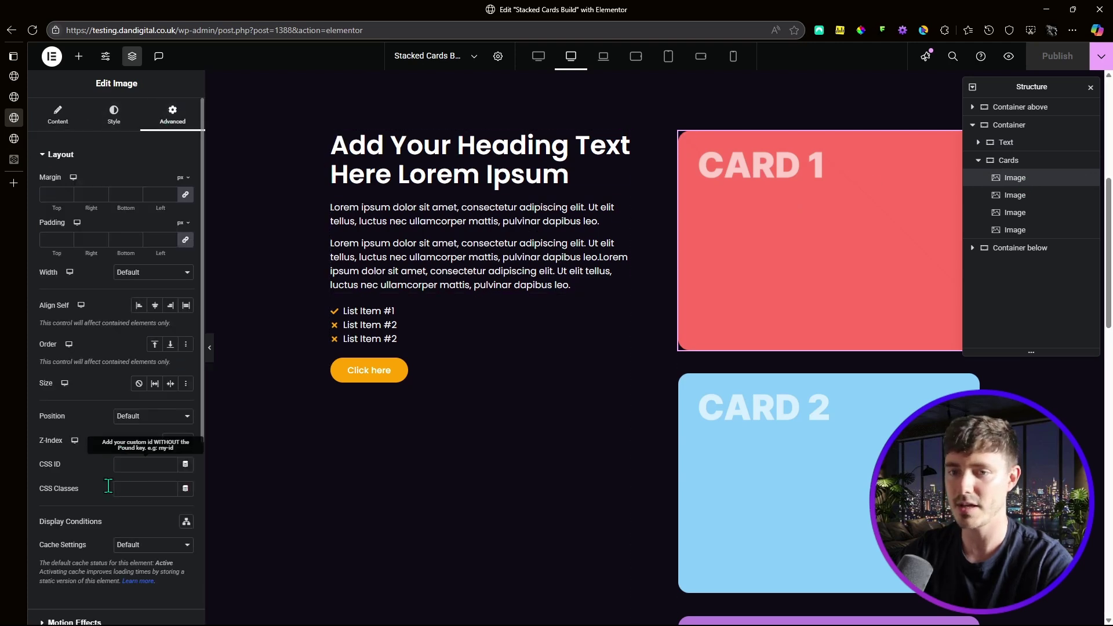
{"action": "scroll", "coordinate": [135, 454], "scroll_direction": "down", "scroll_amount": 5}
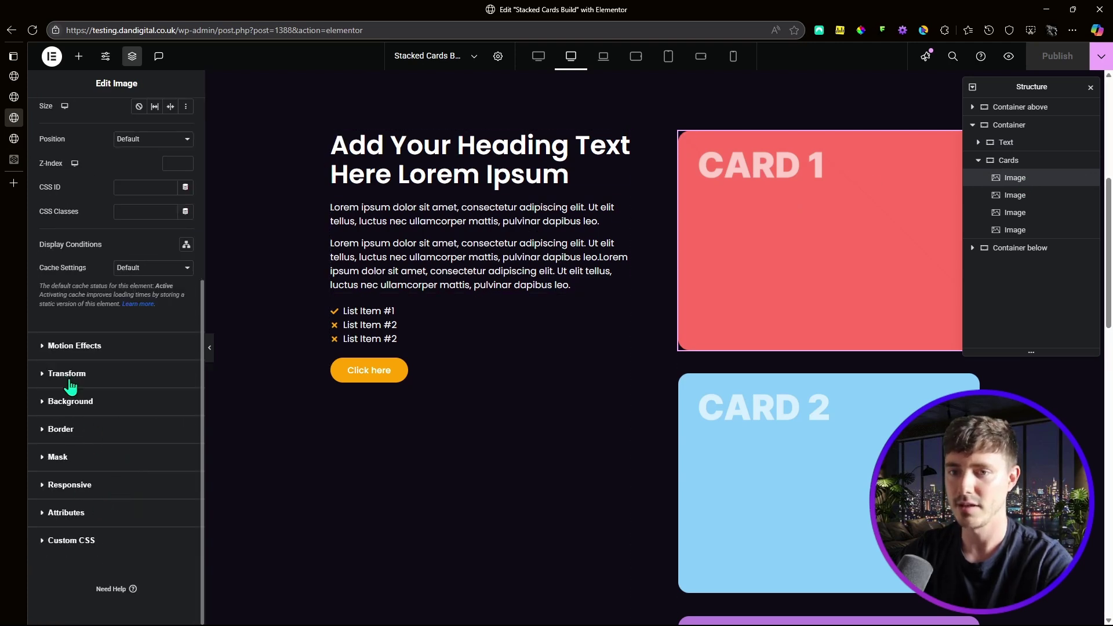
{"action": "left_click", "coordinate": [87, 347]}
{"action": "left_click", "coordinate": [156, 295]}
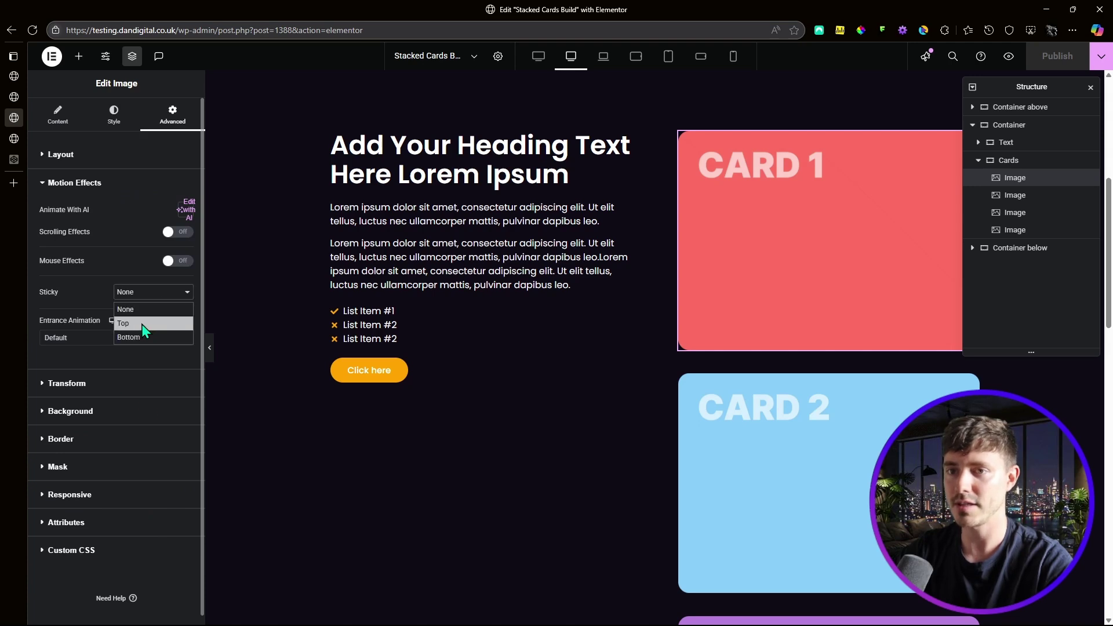
{"action": "left_click", "coordinate": [141, 324]}
{"action": "left_click", "coordinate": [168, 379]}
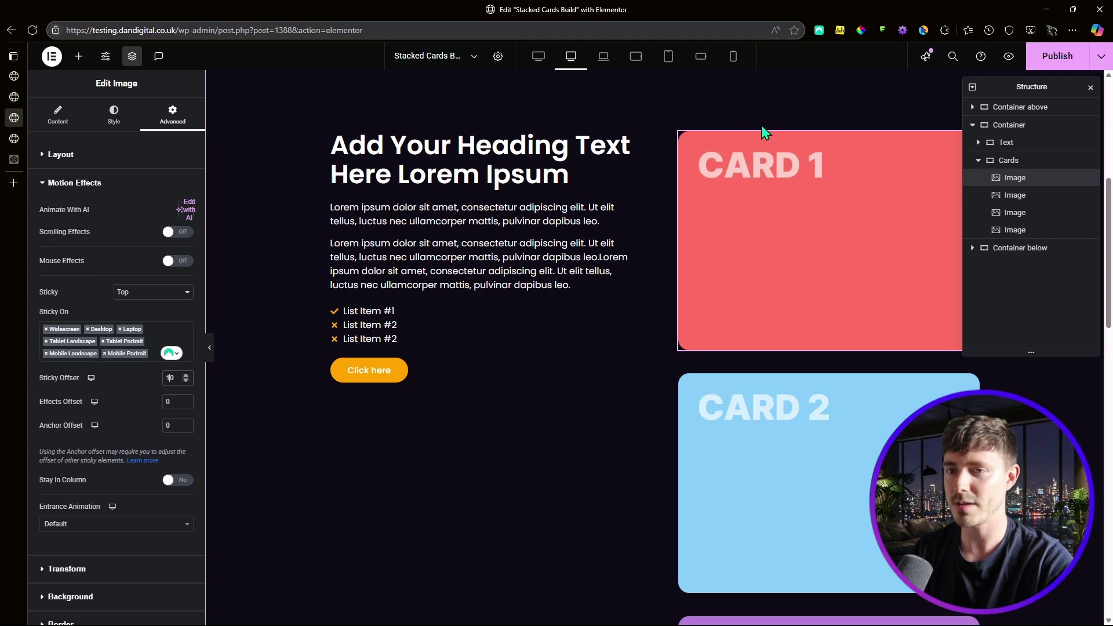
{"action": "left_click", "coordinate": [181, 480]}
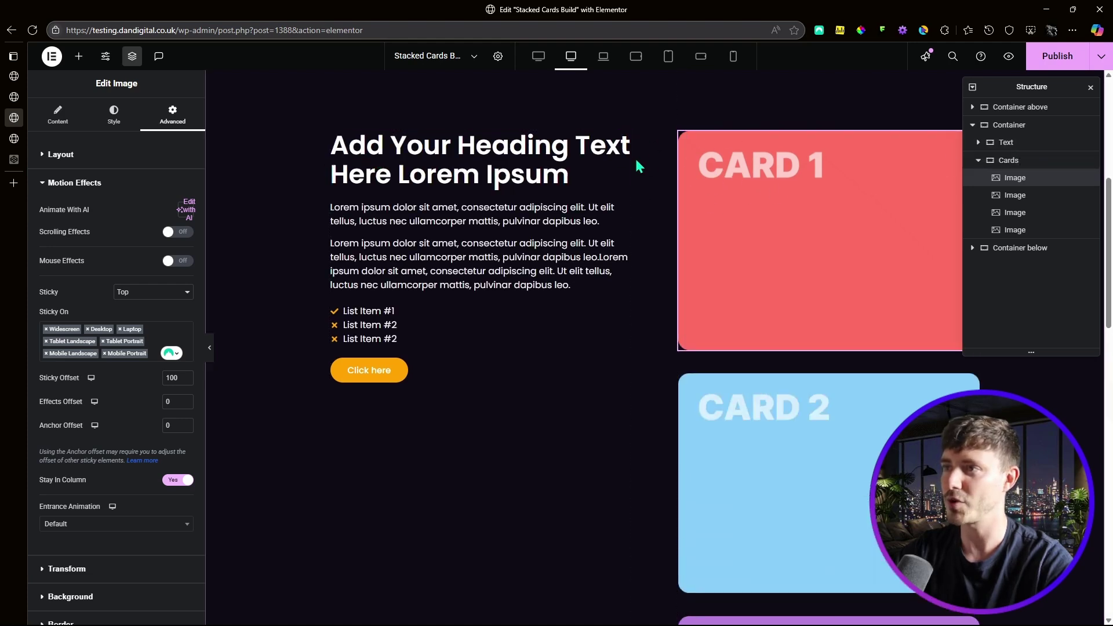
{"action": "scroll", "coordinate": [635, 157], "scroll_direction": "down", "scroll_amount": 1}
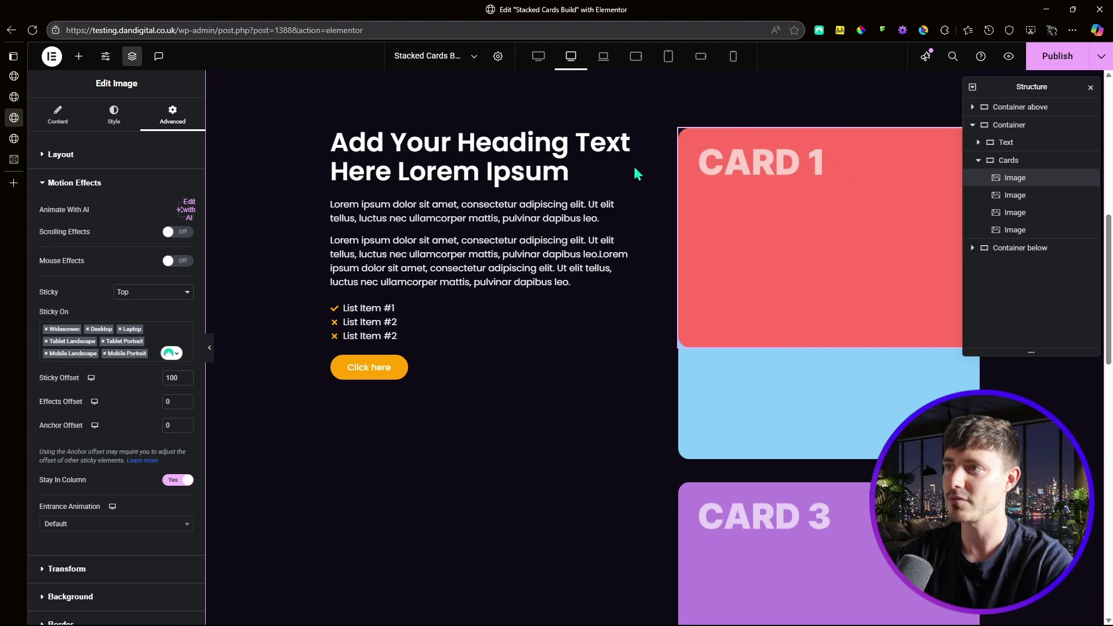
{"action": "scroll", "coordinate": [663, 164], "scroll_direction": "up", "scroll_amount": 1}
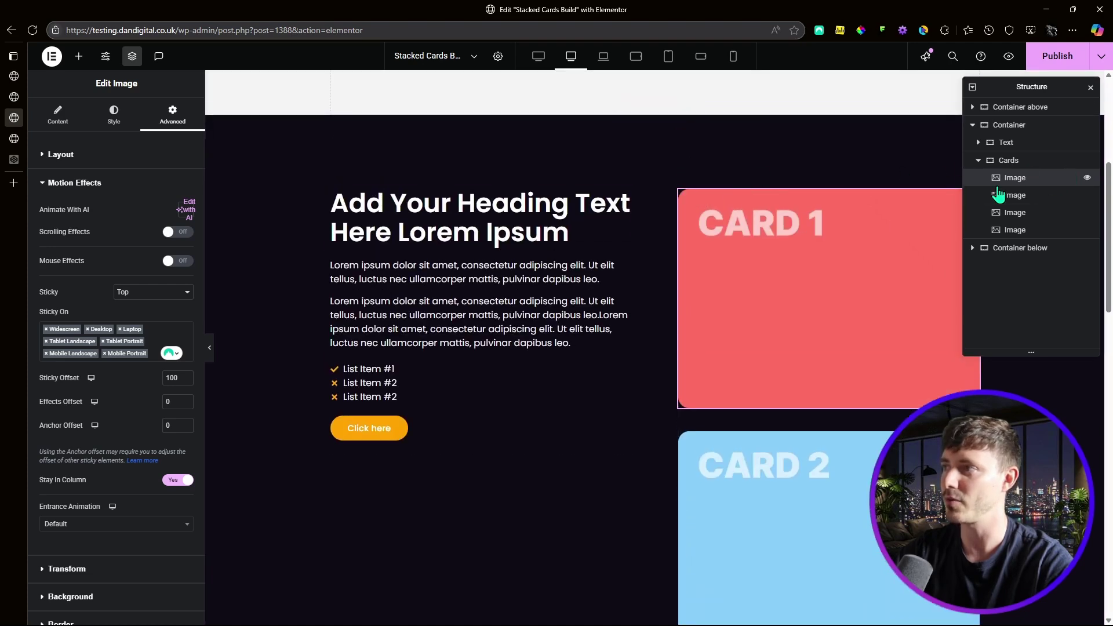
Give the Card 1 image a z-index of 1.
{"action": "left_click", "coordinate": [126, 153]}
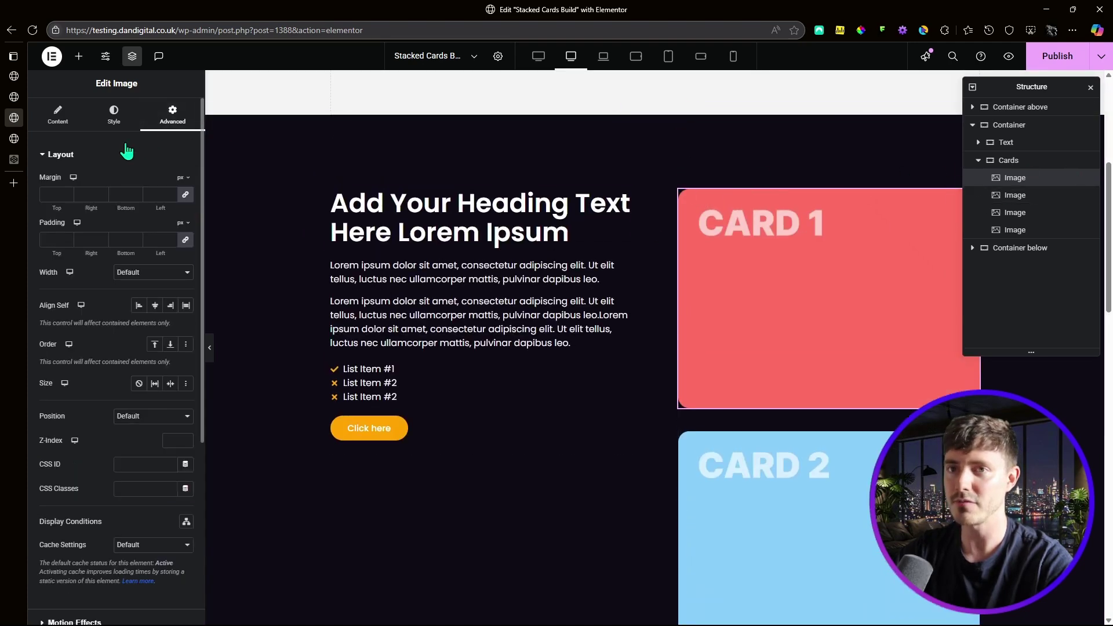
{"action": "scroll", "coordinate": [886, 270], "scroll_direction": "down", "scroll_amount": 1}
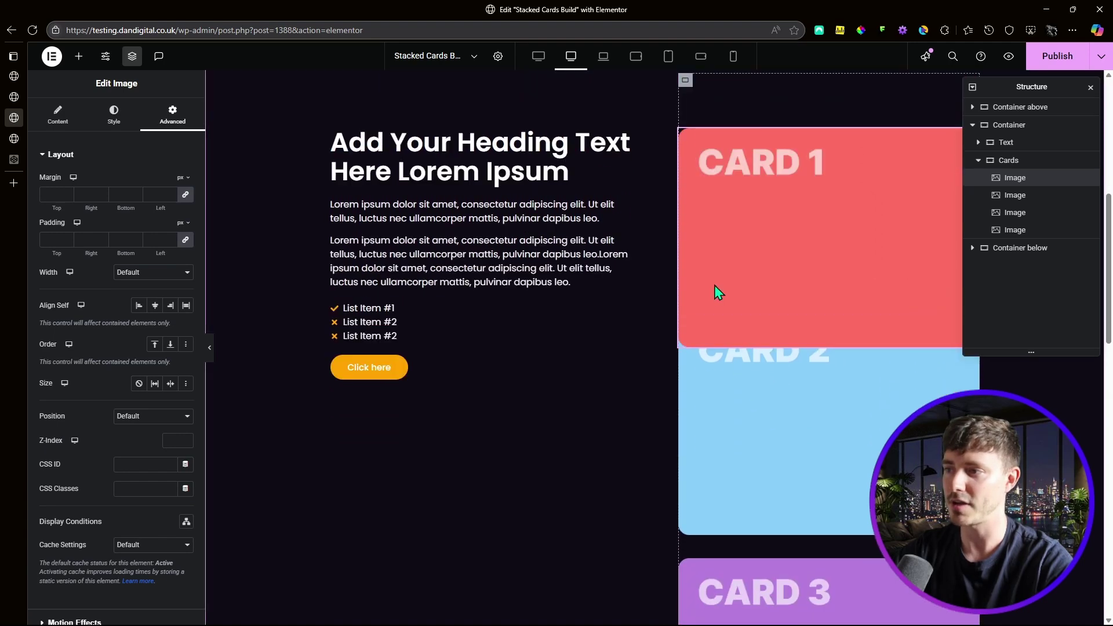
{"action": "scroll", "coordinate": [715, 285], "scroll_direction": "up", "scroll_amount": 1}
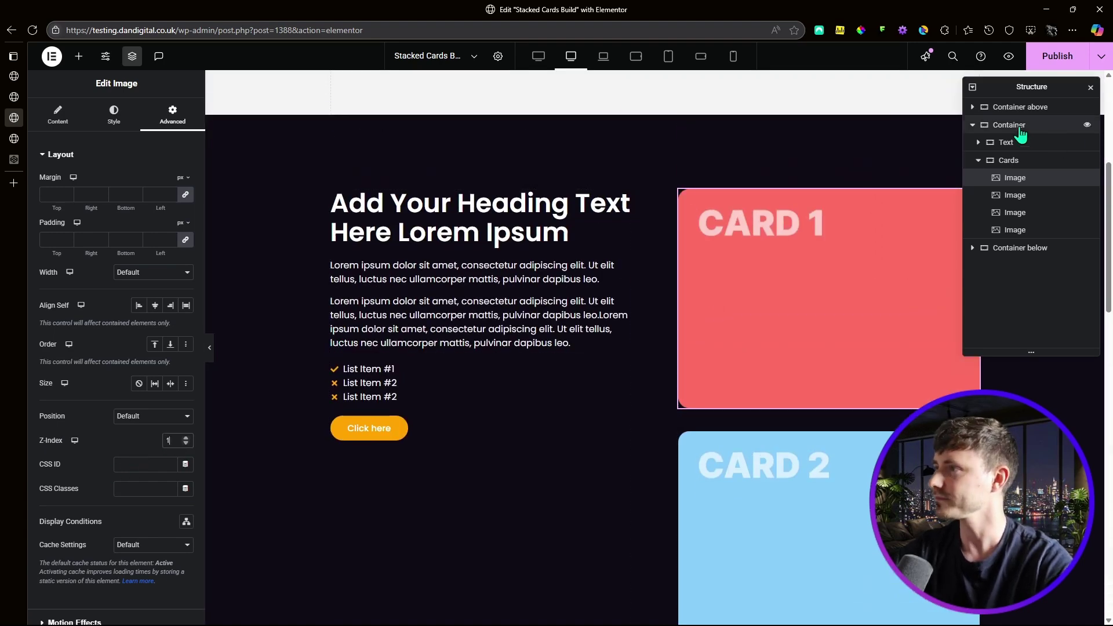
Set the Card 2 image's z-index, then make it sticky to the top with Stay In Column turned on.
{"action": "scroll", "coordinate": [742, 301], "scroll_direction": "down", "scroll_amount": 1}
{"action": "left_click", "coordinate": [817, 452]}
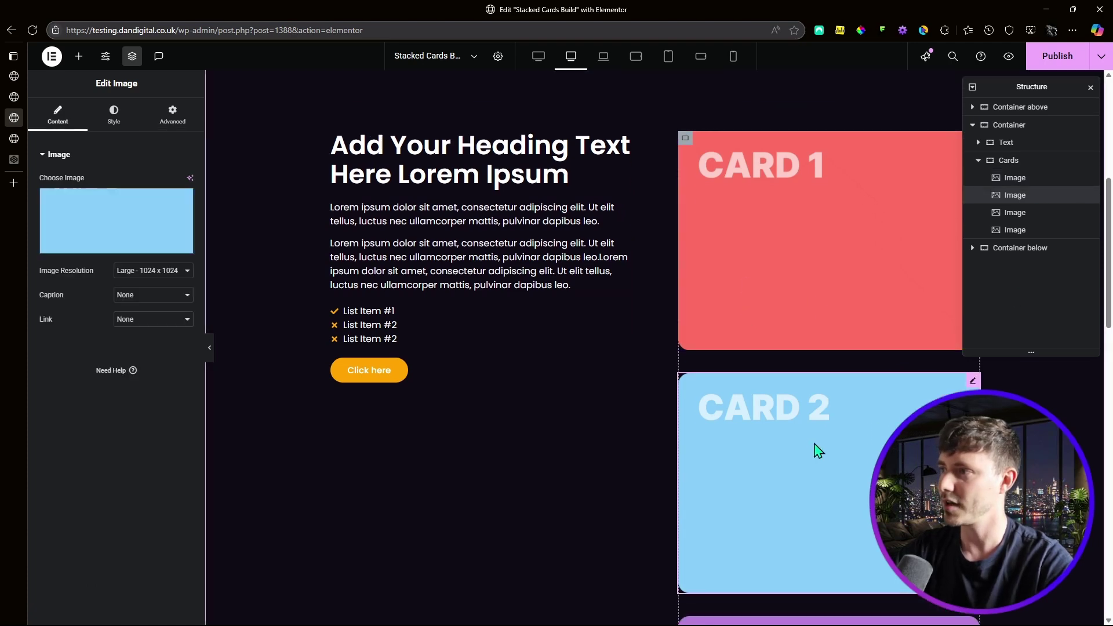
{"action": "left_click", "coordinate": [173, 115]}
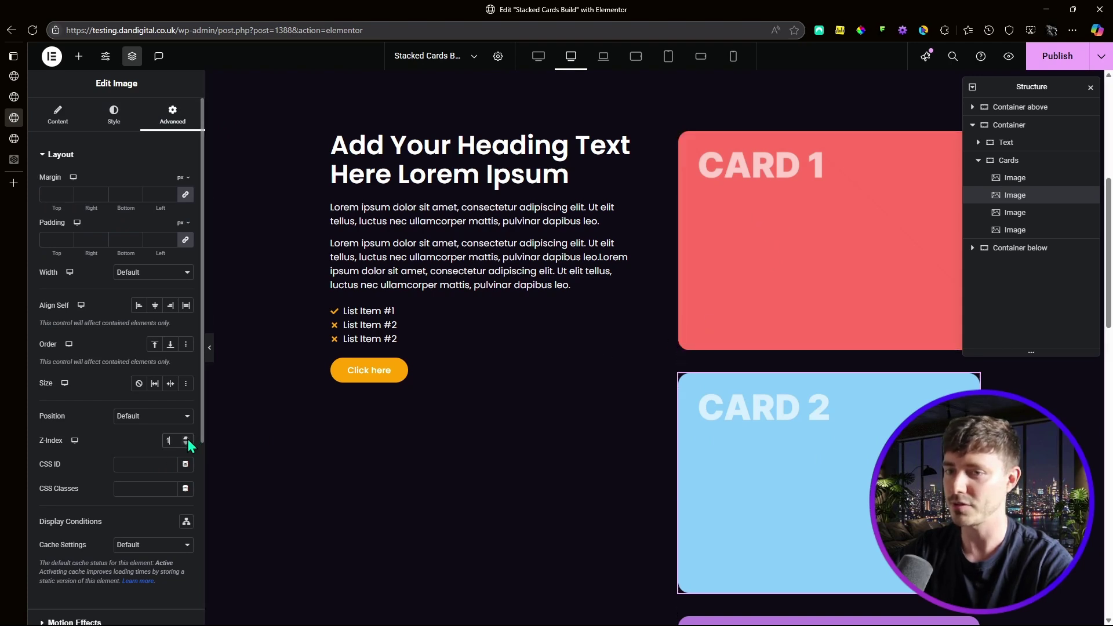
{"action": "scroll", "coordinate": [93, 493], "scroll_direction": "down", "scroll_amount": 3}
{"action": "left_click", "coordinate": [104, 458]}
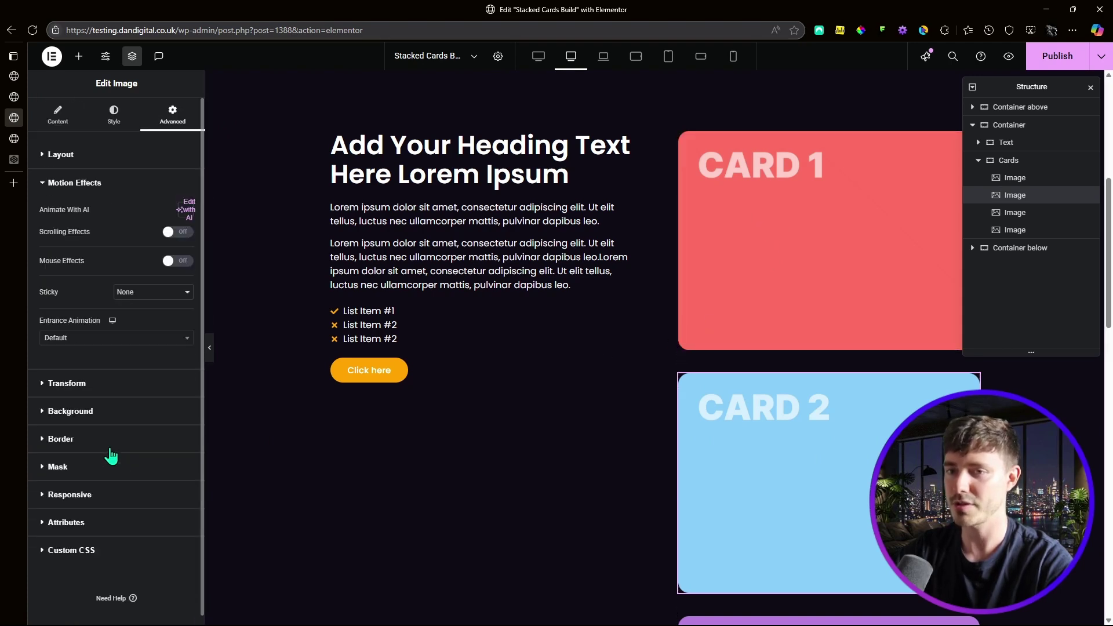
{"action": "left_click", "coordinate": [129, 292]}
{"action": "left_click", "coordinate": [136, 320]}
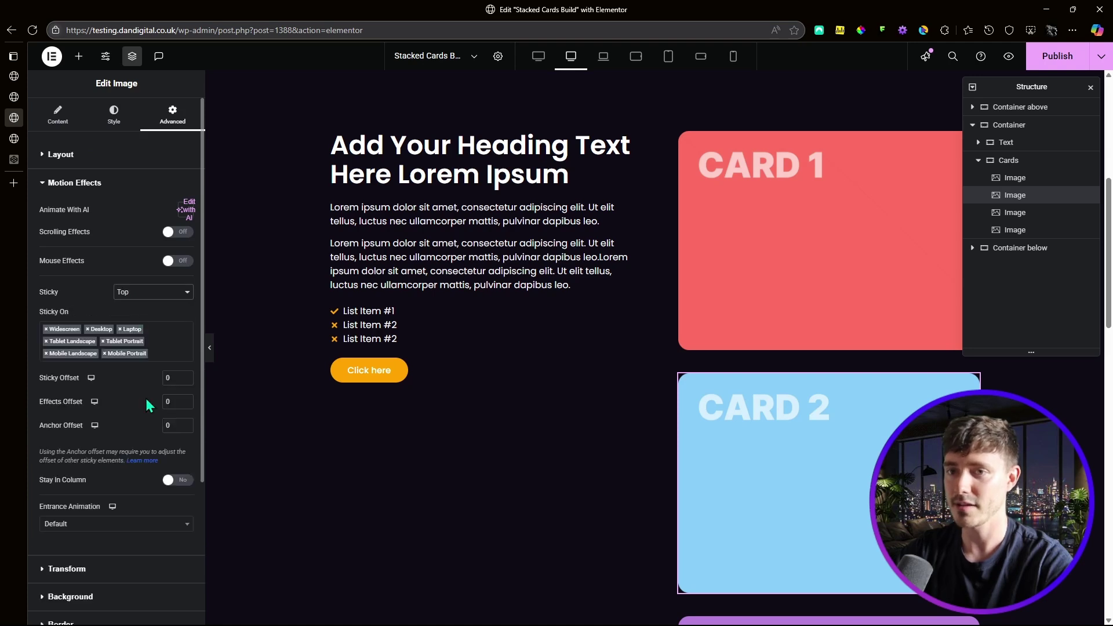
{"action": "left_click", "coordinate": [174, 481]}
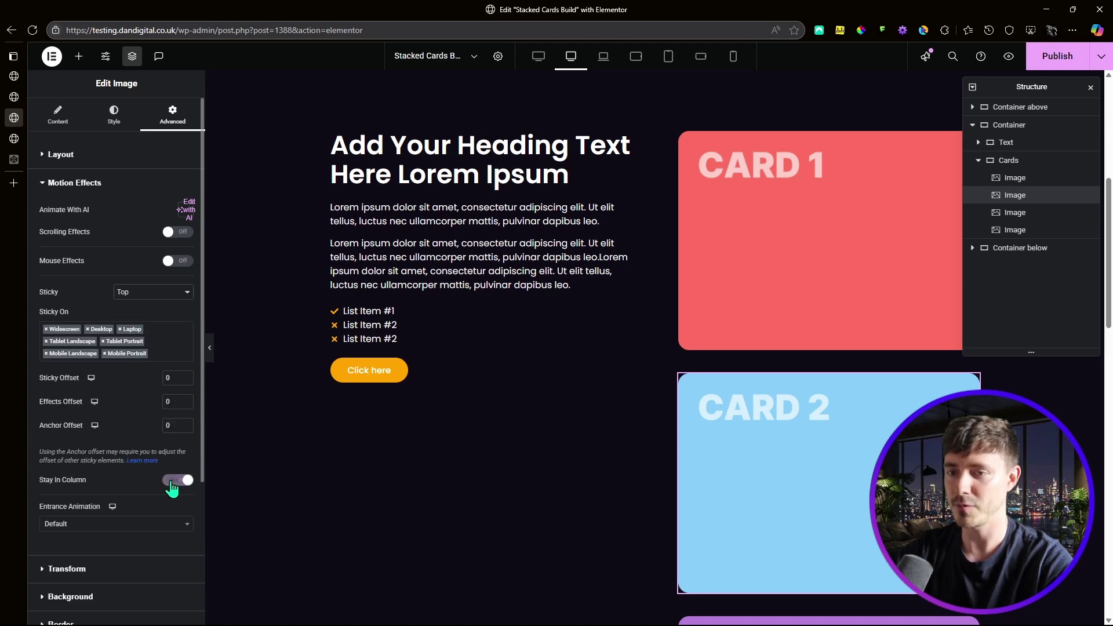
Set Card 2's sticky offset to 150, comparing it with 180 on the canvas.
{"action": "left_click", "coordinate": [168, 379]}
{"action": "type", "text": "10"}
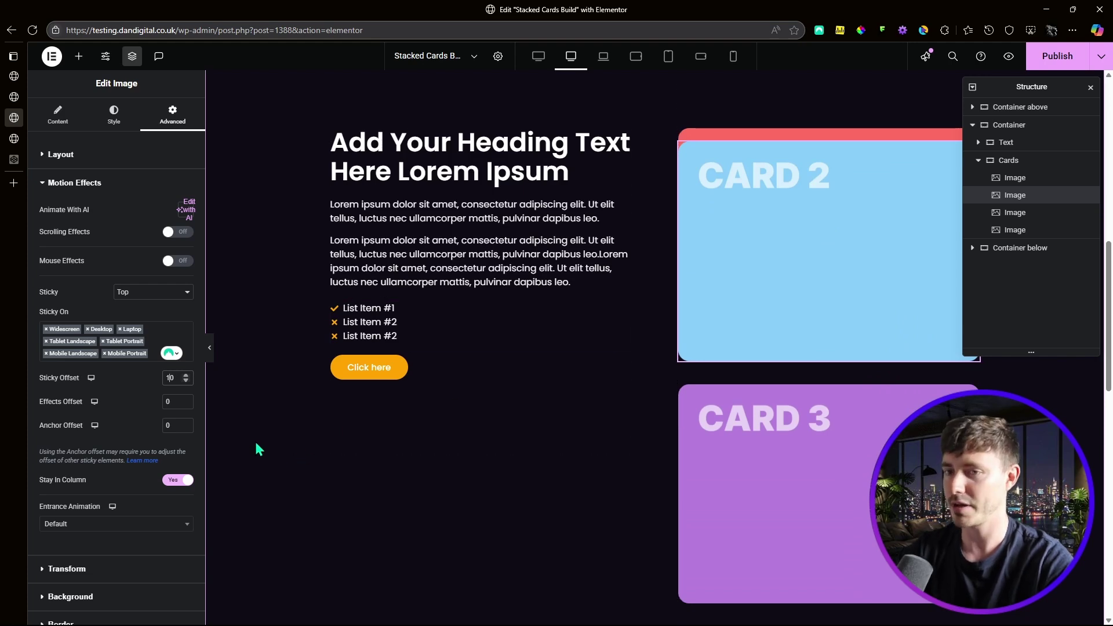
{"action": "type", "text": "5"}
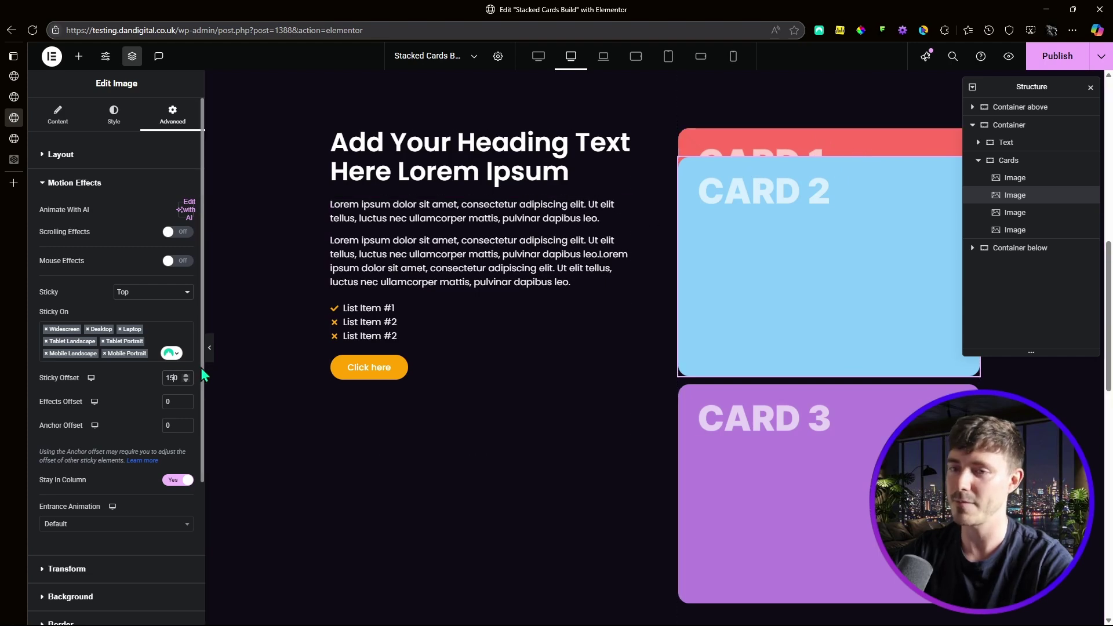
{"action": "key", "text": "BackSpace"}
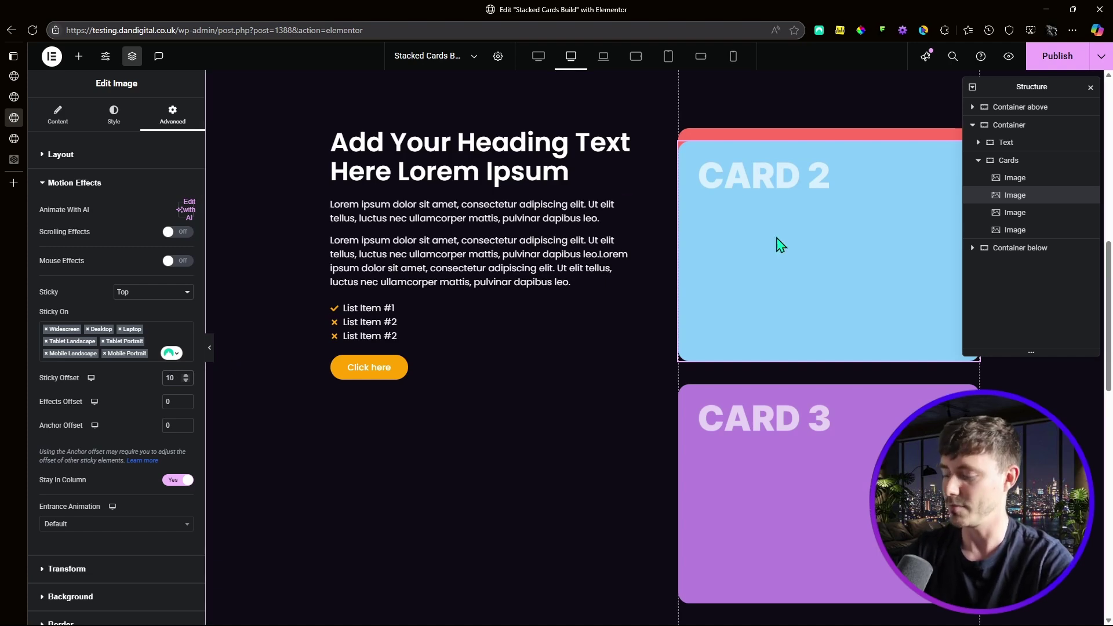
{"action": "type", "text": "8"}
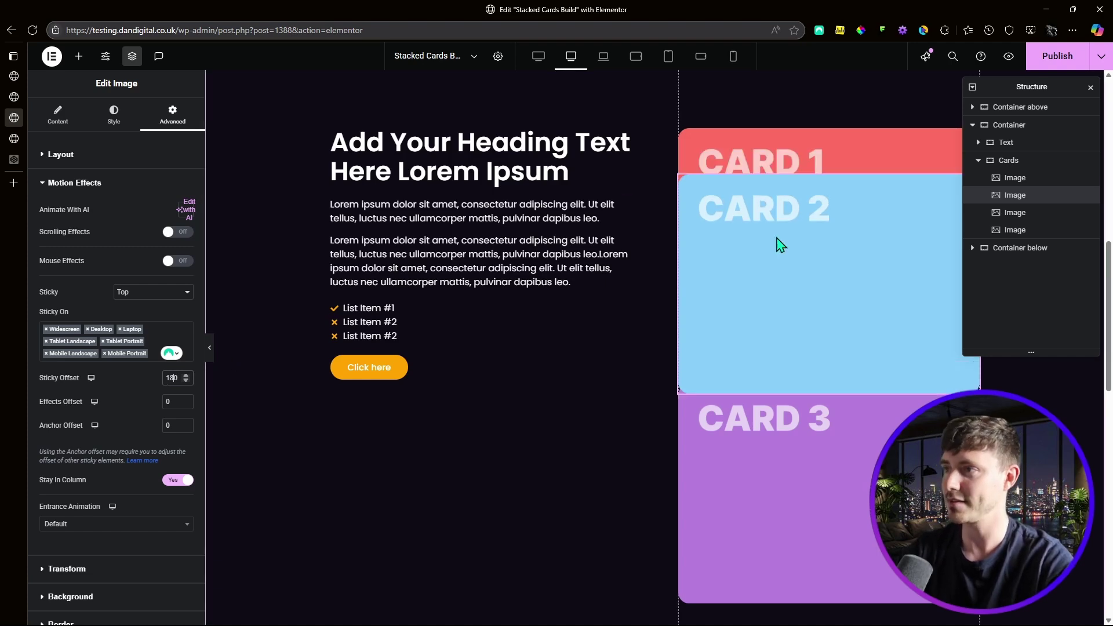
{"action": "key", "text": "BackSpace"}
{"action": "type", "text": "5"}
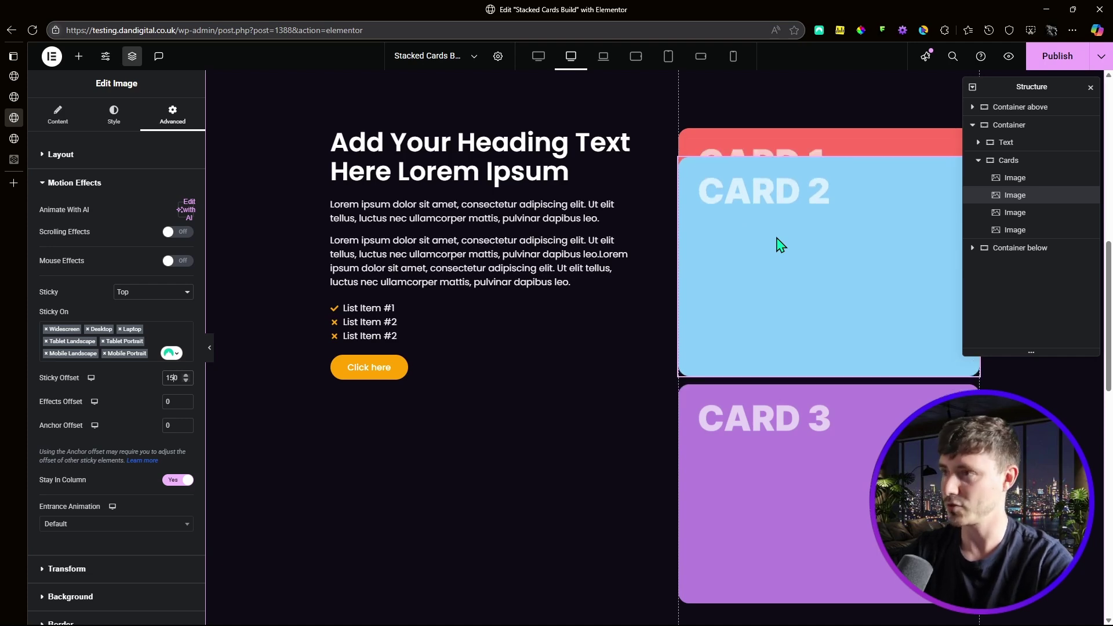
{"action": "scroll", "coordinate": [745, 393], "scroll_direction": "down", "scroll_amount": 2}
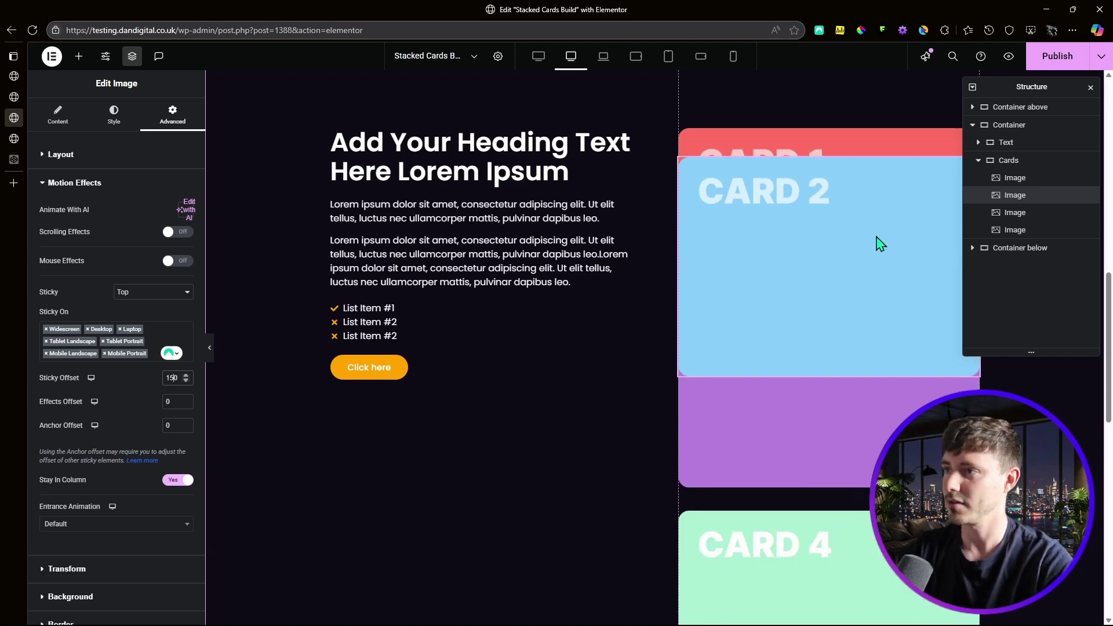
Give the Card 3 image a z-index of 3.
{"action": "left_click", "coordinate": [1021, 213]}
{"action": "left_click", "coordinate": [185, 114]}
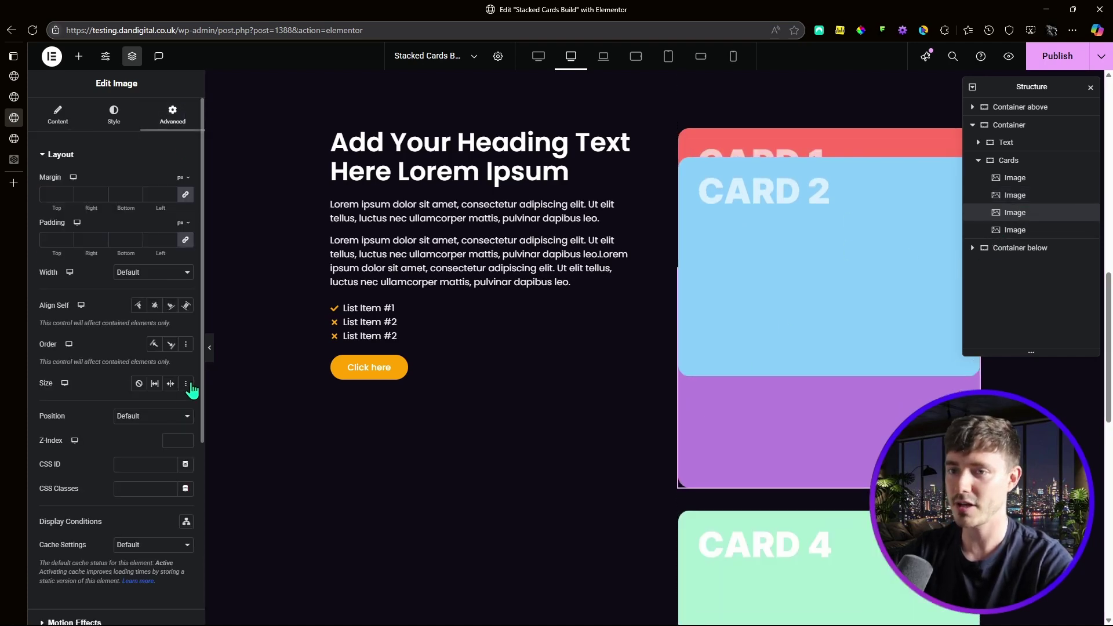
{"action": "left_click", "coordinate": [174, 441]}
{"action": "type", "text": "3"}
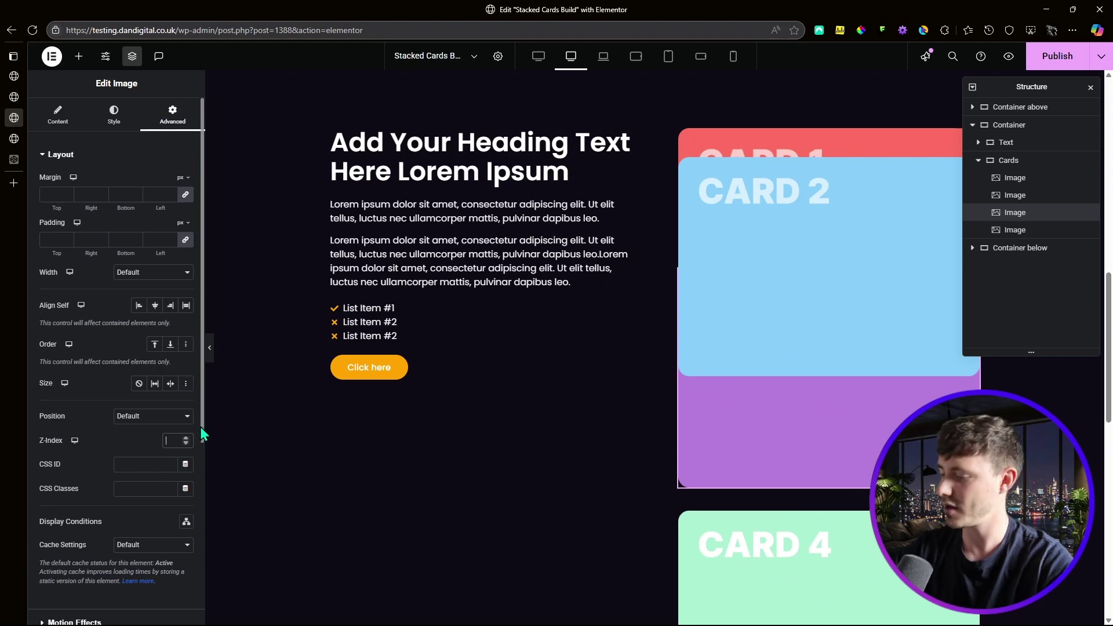
Make Card 3 sticky to the top with a sticky offset of 200 and Stay In Column turned on.
{"action": "scroll", "coordinate": [140, 427], "scroll_direction": "down", "scroll_amount": 3}
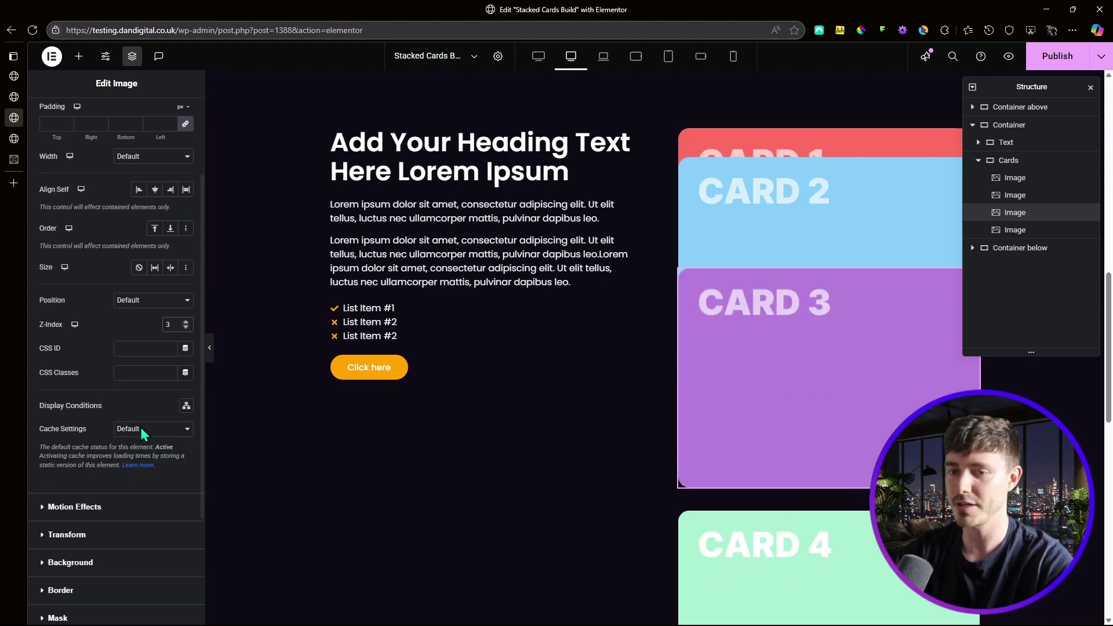
{"action": "left_click", "coordinate": [89, 449]}
{"action": "left_click", "coordinate": [147, 305]}
{"action": "left_click", "coordinate": [139, 318]}
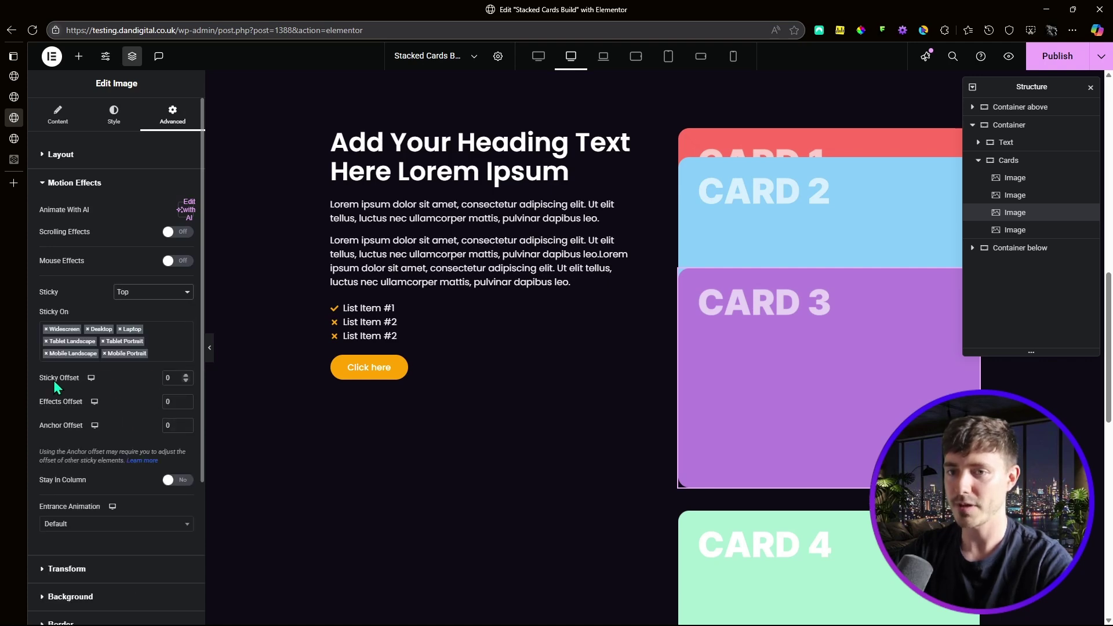
{"action": "double_click", "coordinate": [168, 378]}
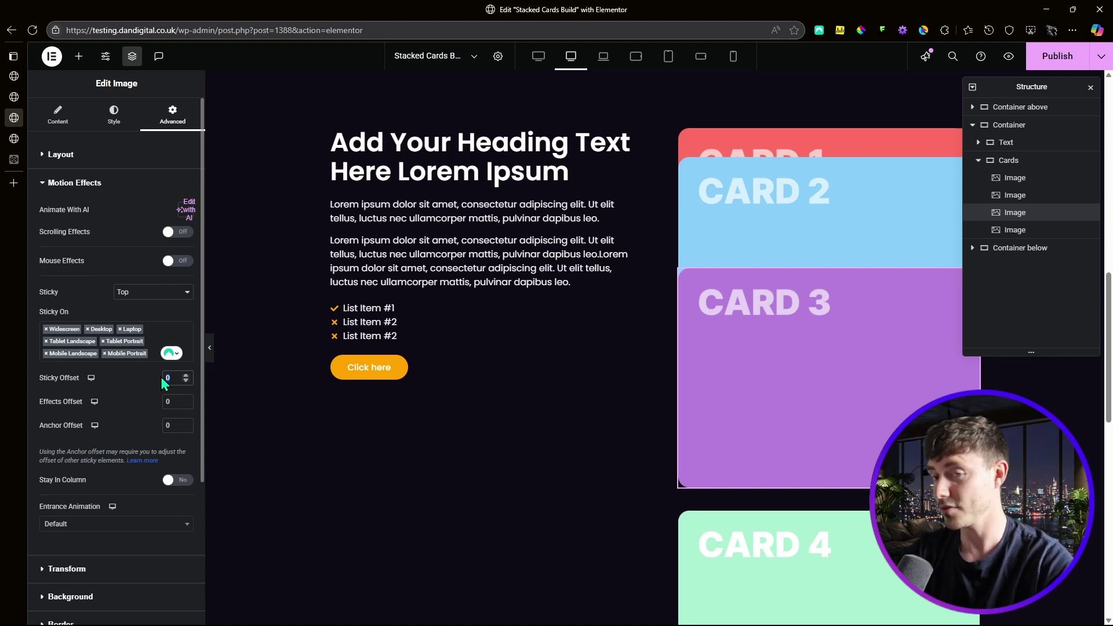
{"action": "type", "text": "200"}
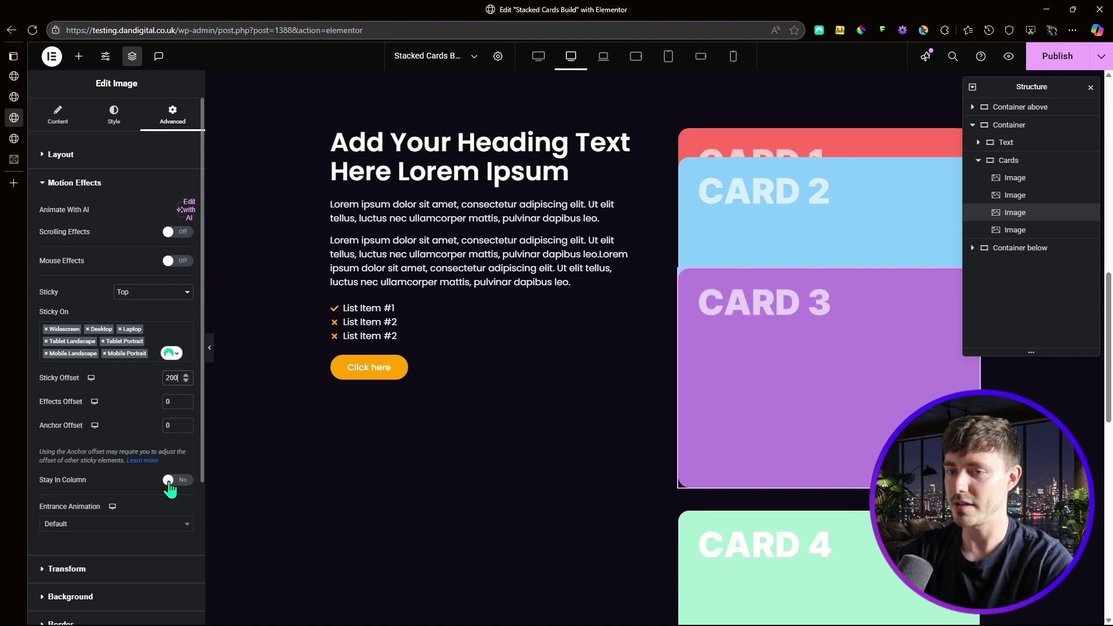
{"action": "left_click", "coordinate": [172, 481]}
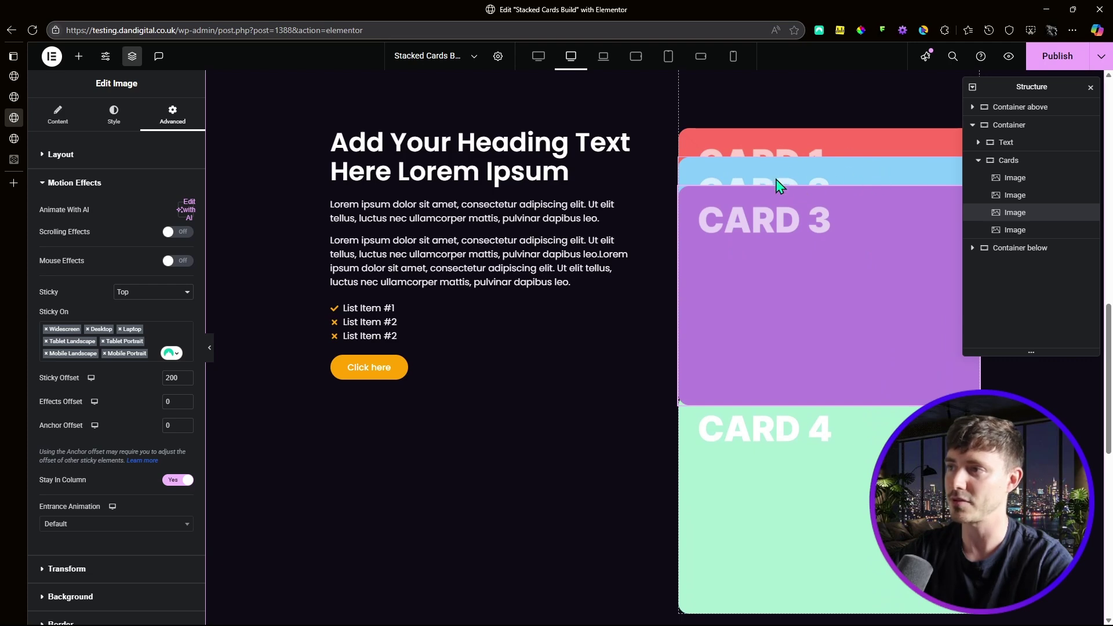
Give the Card 4 image a z-index of 4.
{"action": "left_click", "coordinate": [1015, 230]}
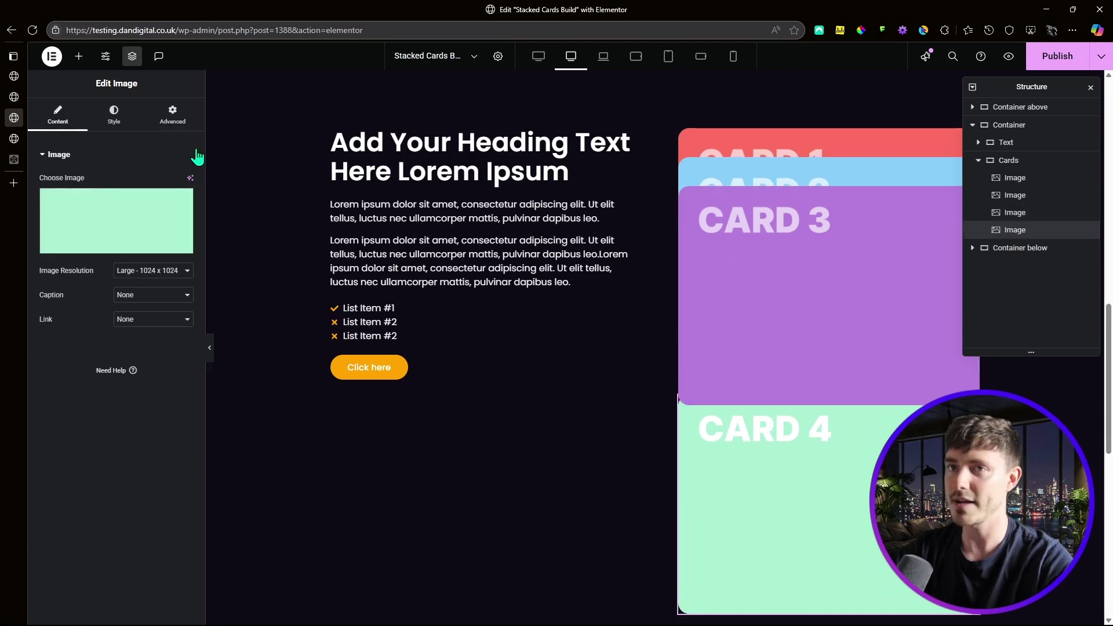
{"action": "left_click", "coordinate": [174, 116]}
{"action": "left_click", "coordinate": [174, 440]}
{"action": "type", "text": "4"}
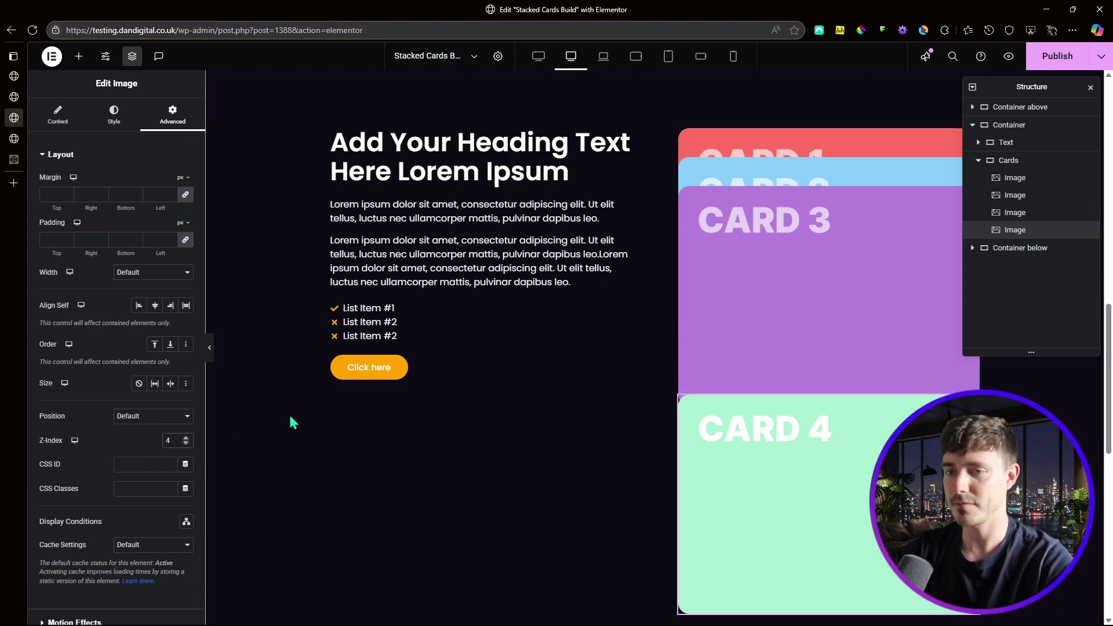
Make Card 4 sticky to the top with a sticky offset of 250 and Stay In Column turned on.
{"action": "scroll", "coordinate": [130, 504], "scroll_direction": "down", "scroll_amount": 3}
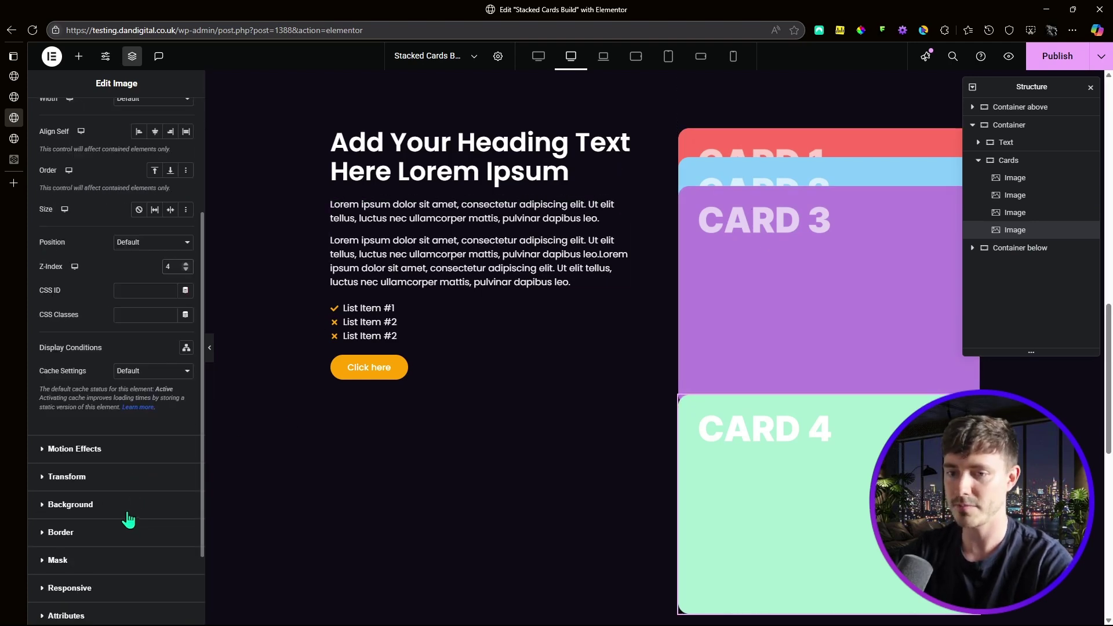
{"action": "left_click", "coordinate": [103, 457]}
{"action": "left_click", "coordinate": [148, 300]}
{"action": "left_click", "coordinate": [144, 317]}
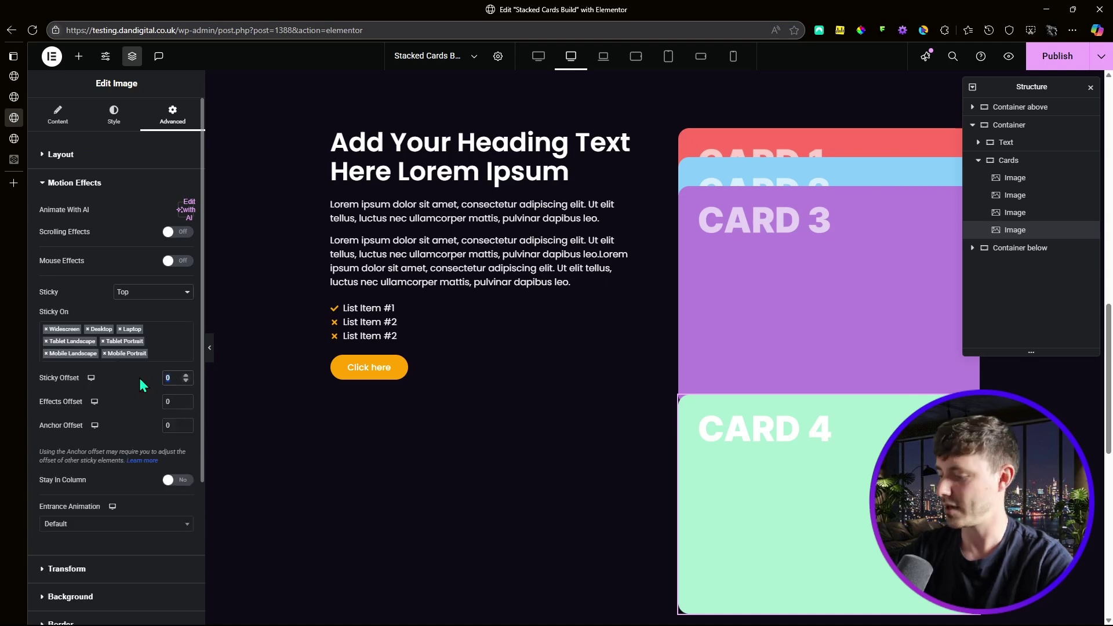
{"action": "type", "text": "250"}
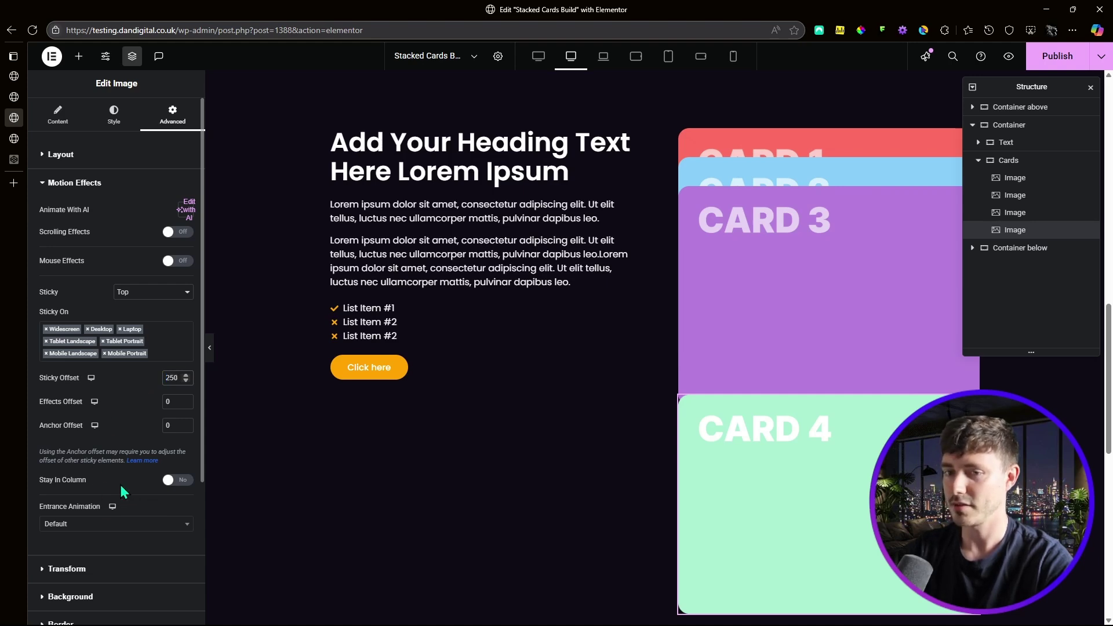
{"action": "left_click", "coordinate": [172, 481]}
{"action": "scroll", "coordinate": [756, 282], "scroll_direction": "down", "scroll_amount": 5}
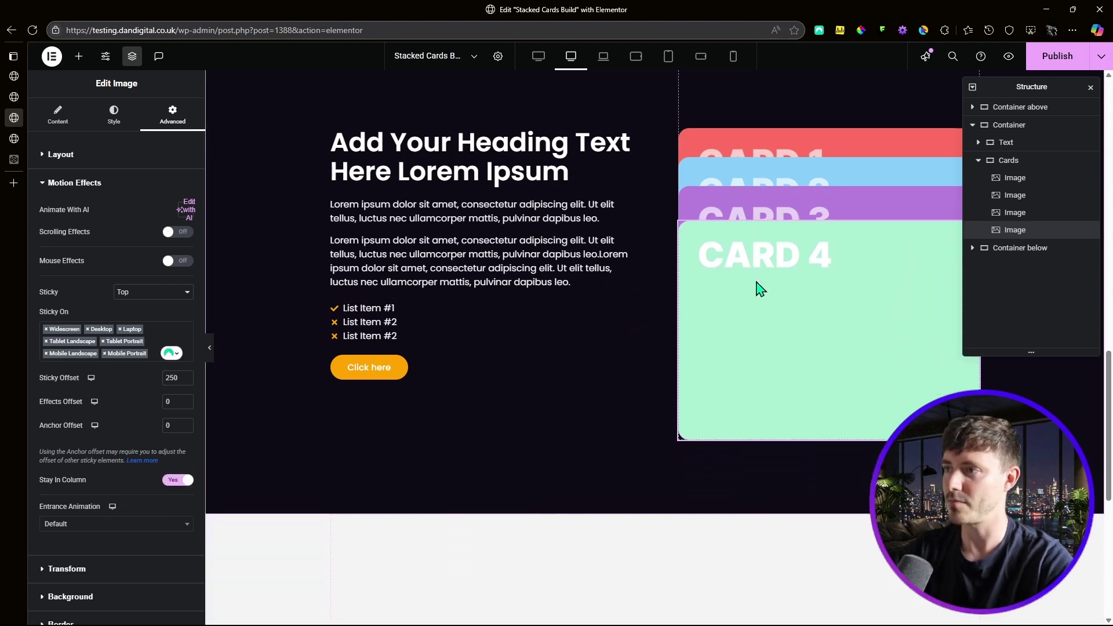
Publish the page with its sticky card settings and switch to the Stacked Cards Build preview.
{"action": "scroll", "coordinate": [760, 288], "scroll_direction": "up", "scroll_amount": 1}
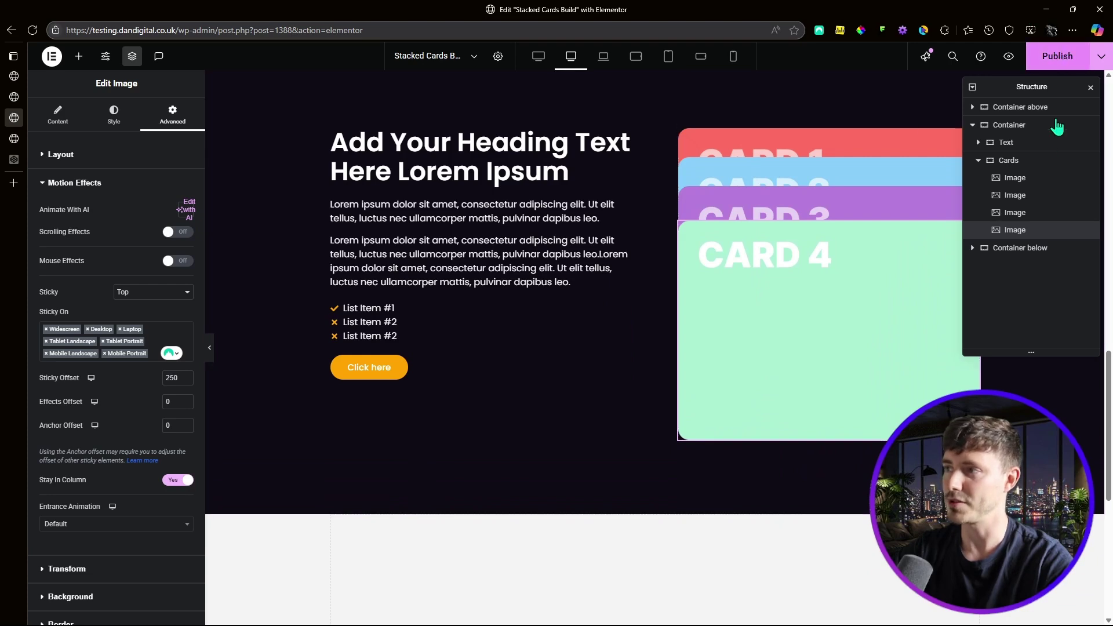
{"action": "left_click", "coordinate": [1056, 55]}
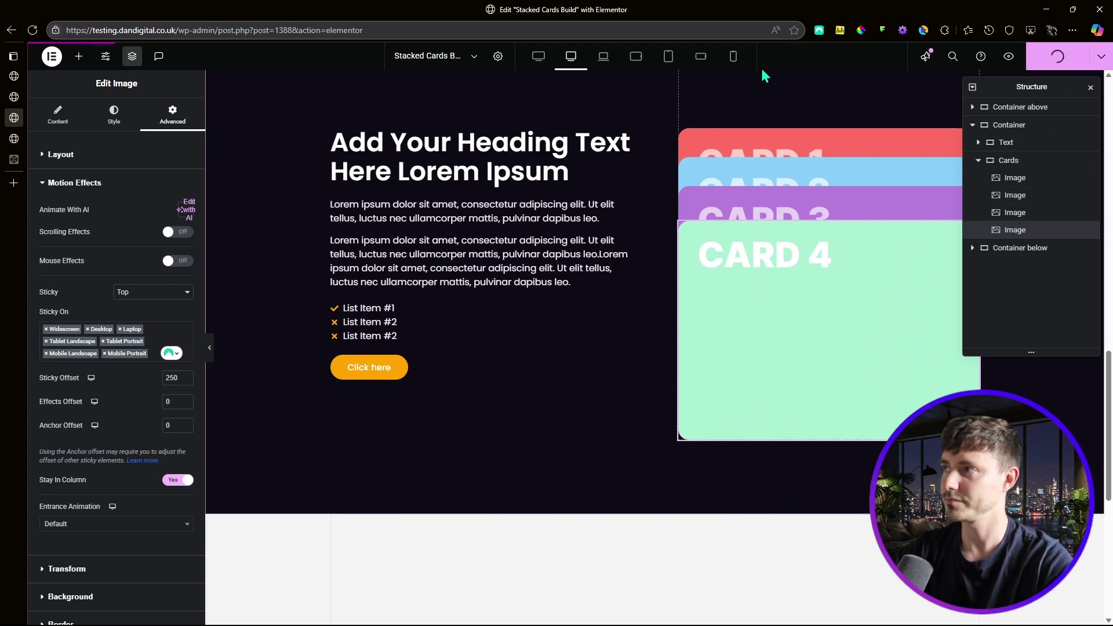
{"action": "left_click", "coordinate": [14, 138]}
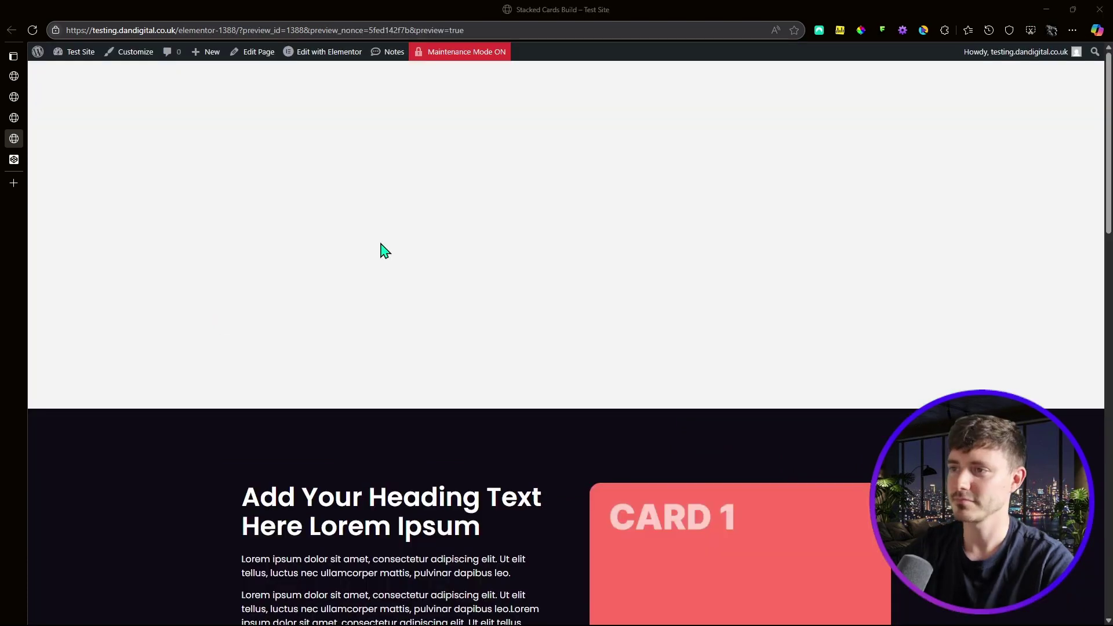
Examine how the four cards stick and stack beside the text column in the published preview.
{"action": "scroll", "coordinate": [435, 165], "scroll_direction": "down", "scroll_amount": 4}
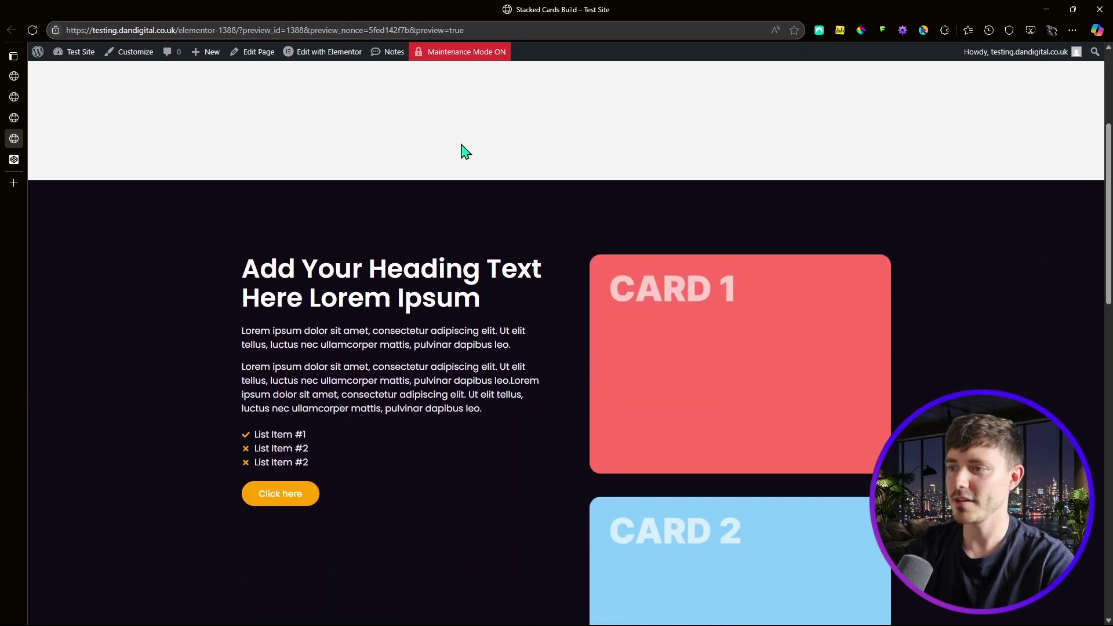
{"action": "scroll", "coordinate": [425, 203], "scroll_direction": "down", "scroll_amount": 2}
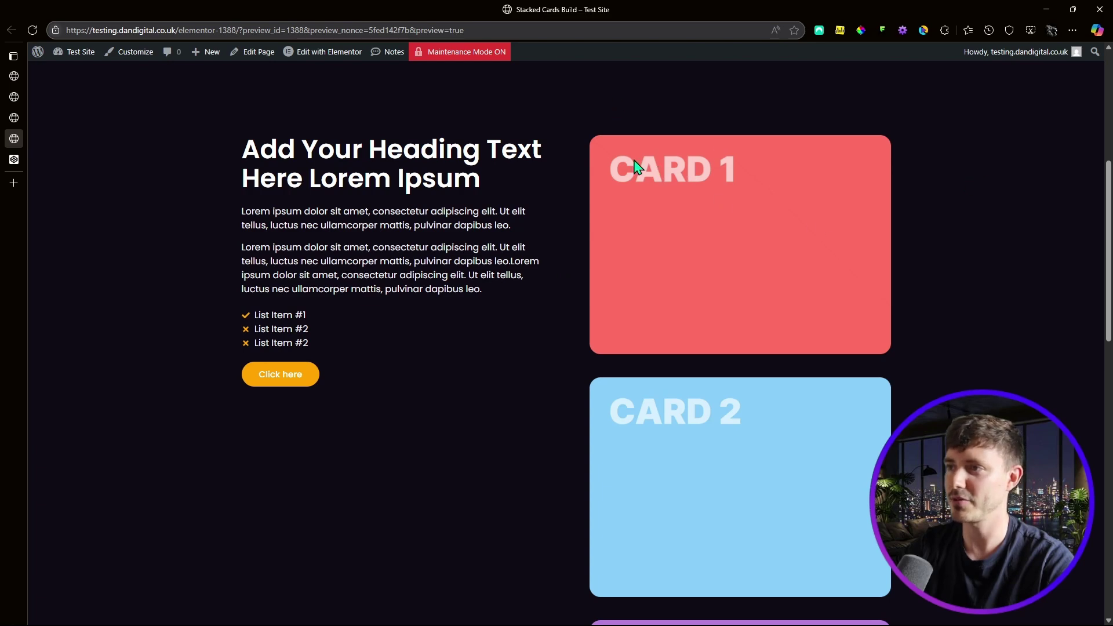
{"action": "scroll", "coordinate": [1042, 228], "scroll_direction": "down", "scroll_amount": 5}
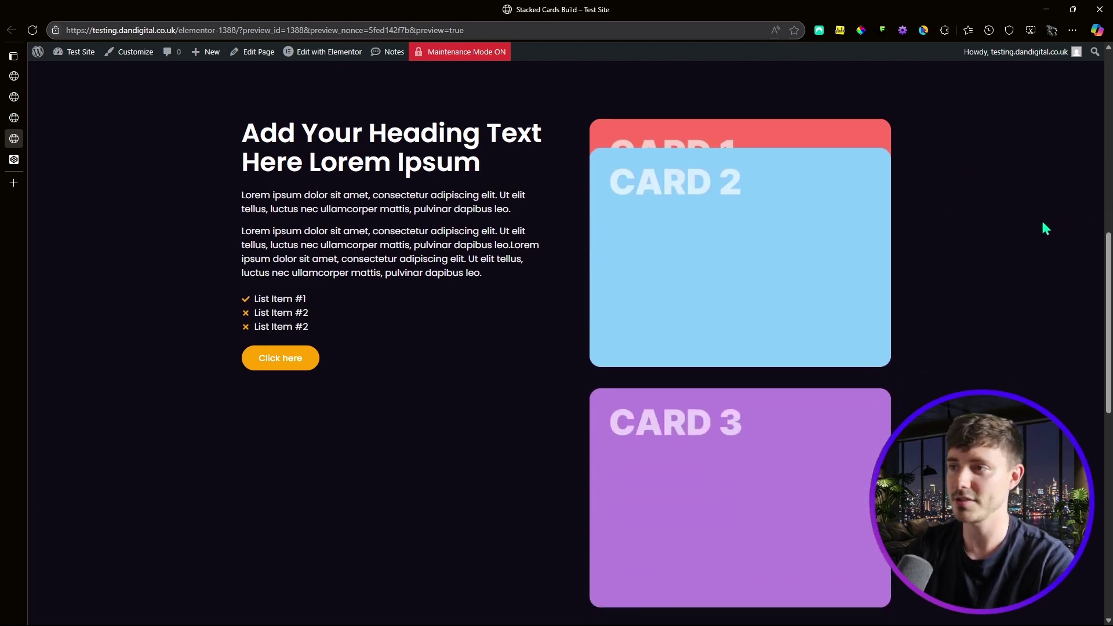
{"action": "scroll", "coordinate": [1043, 228], "scroll_direction": "down", "scroll_amount": 3}
{"action": "scroll", "coordinate": [1046, 228], "scroll_direction": "down", "scroll_amount": 4}
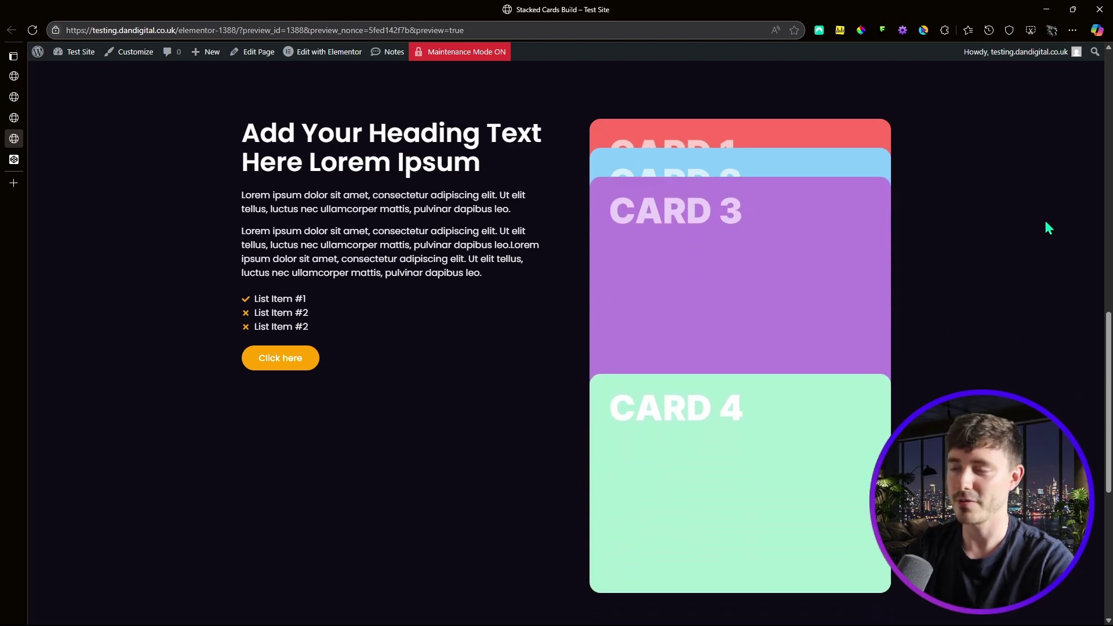
{"action": "scroll", "coordinate": [1038, 223], "scroll_direction": "down", "scroll_amount": 2}
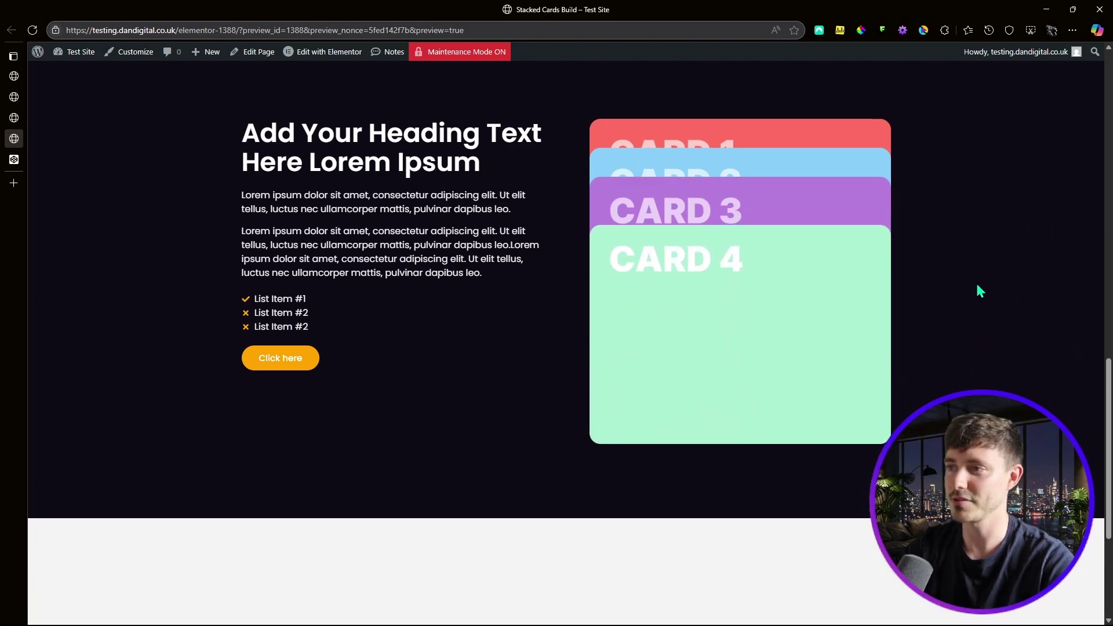
{"action": "scroll", "coordinate": [933, 255], "scroll_direction": "down", "scroll_amount": 2}
{"action": "scroll", "coordinate": [969, 272], "scroll_direction": "up", "scroll_amount": 3}
{"action": "scroll", "coordinate": [983, 276], "scroll_direction": "up", "scroll_amount": 1}
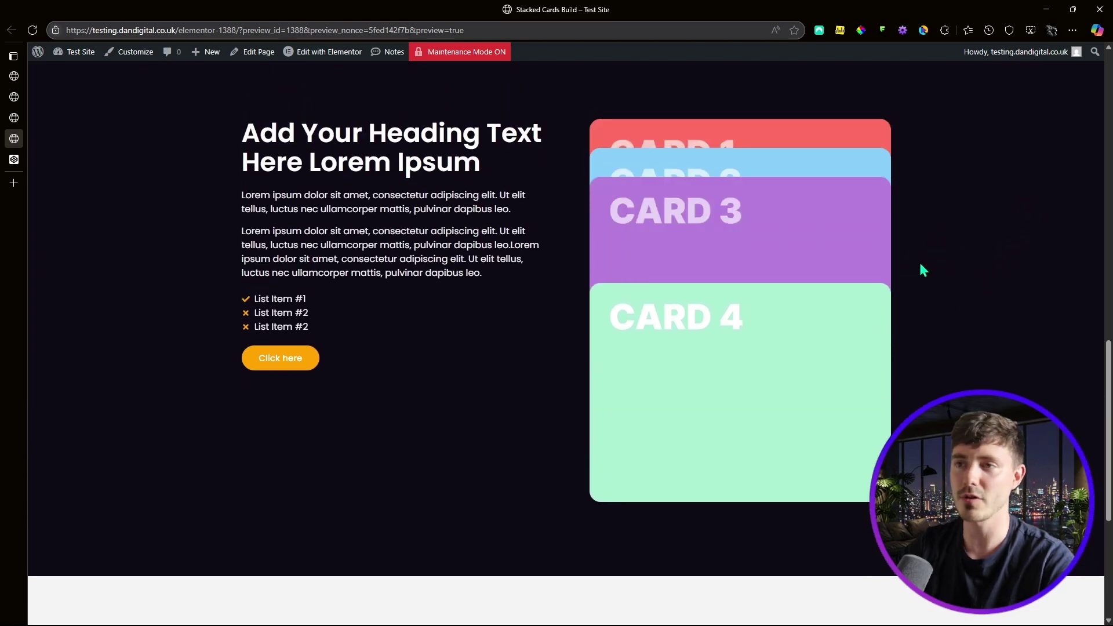
Examine the finished Stacked Cards reference page for card rotation and how the stack leaves the section.
{"action": "left_click", "coordinate": [14, 97]}
{"action": "scroll", "coordinate": [914, 253], "scroll_direction": "down", "scroll_amount": 5}
{"action": "scroll", "coordinate": [934, 246], "scroll_direction": "down", "scroll_amount": 5}
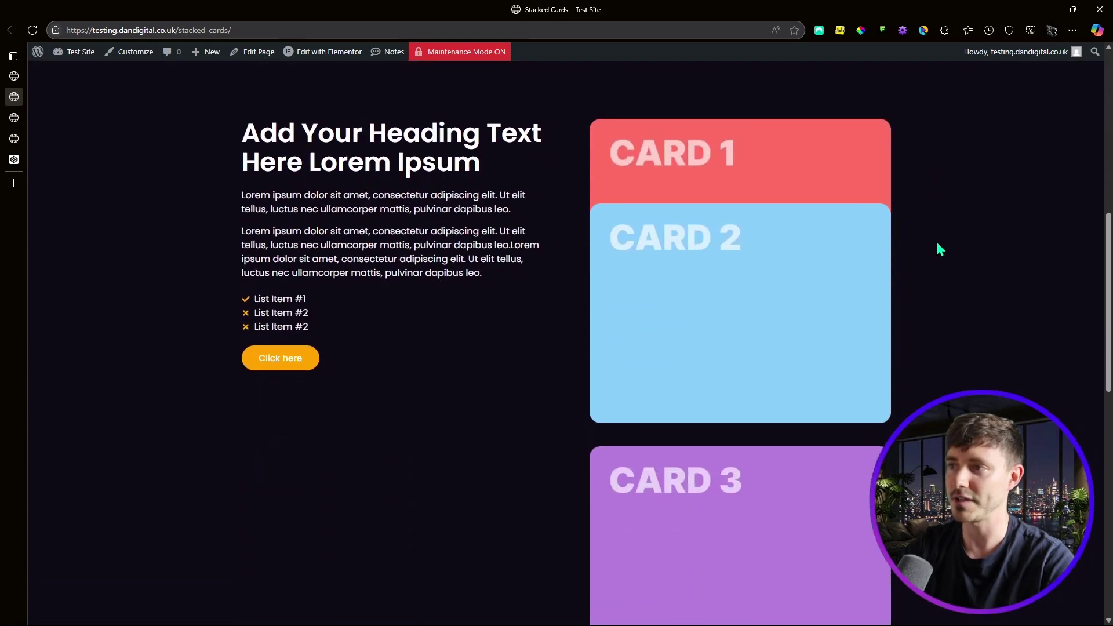
{"action": "scroll", "coordinate": [938, 244], "scroll_direction": "down", "scroll_amount": 8}
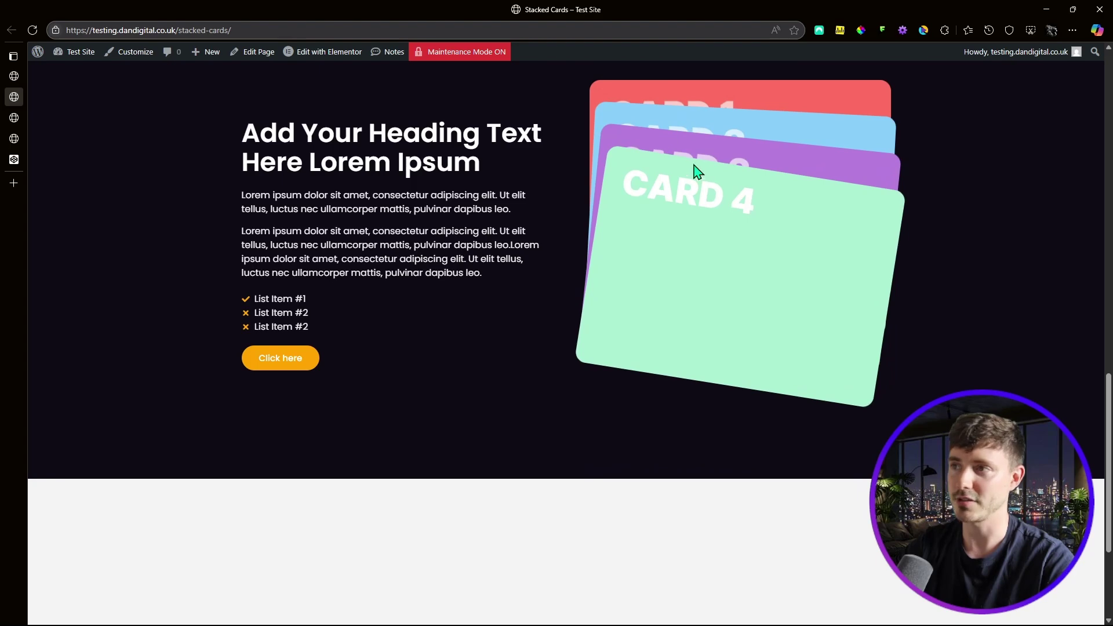
{"action": "scroll", "coordinate": [944, 237], "scroll_direction": "down", "scroll_amount": 3}
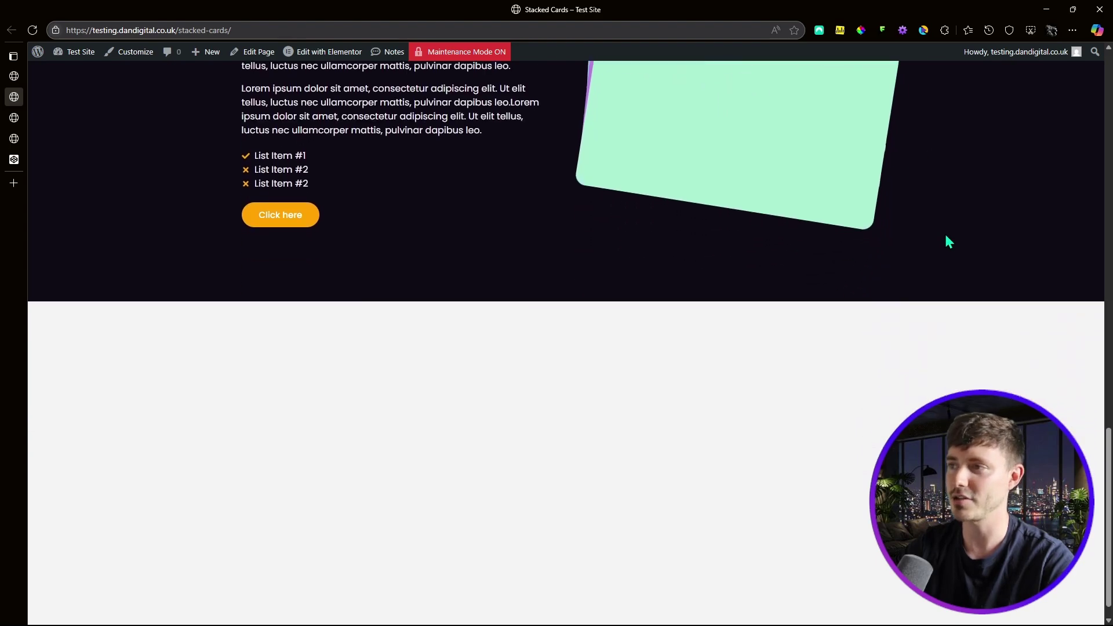
{"action": "scroll", "coordinate": [934, 273], "scroll_direction": "up", "scroll_amount": 3}
Return to the Stacked Cards Build preview and examine how the cards overlap at the section's end.
{"action": "mouse_move", "coordinate": [17, 139]}
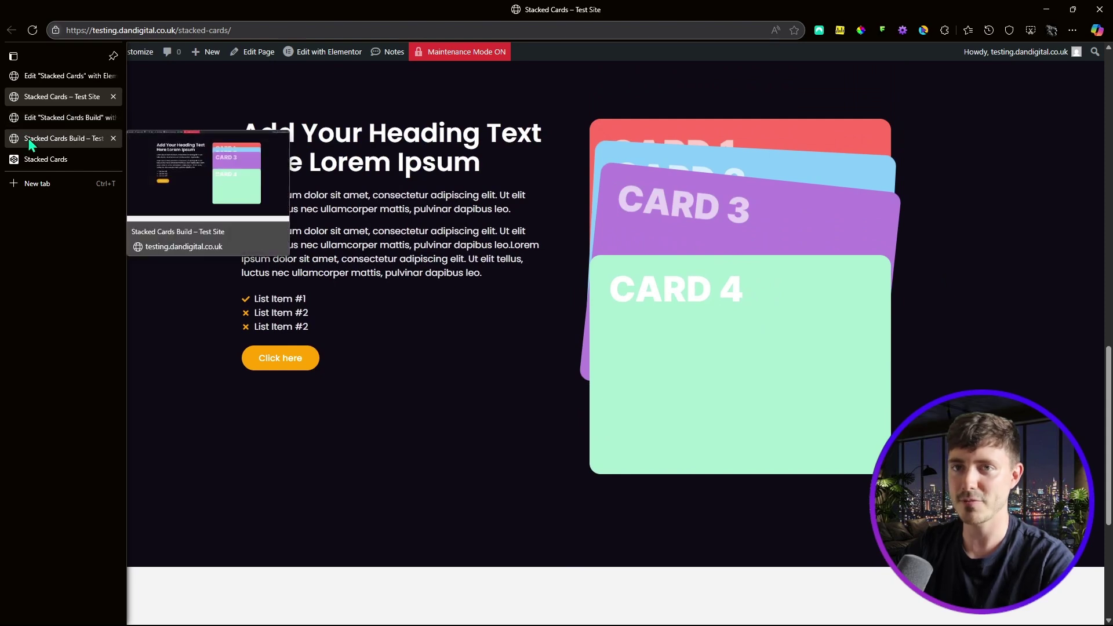
{"action": "left_click", "coordinate": [30, 139]}
{"action": "scroll", "coordinate": [974, 232], "scroll_direction": "down", "scroll_amount": 2}
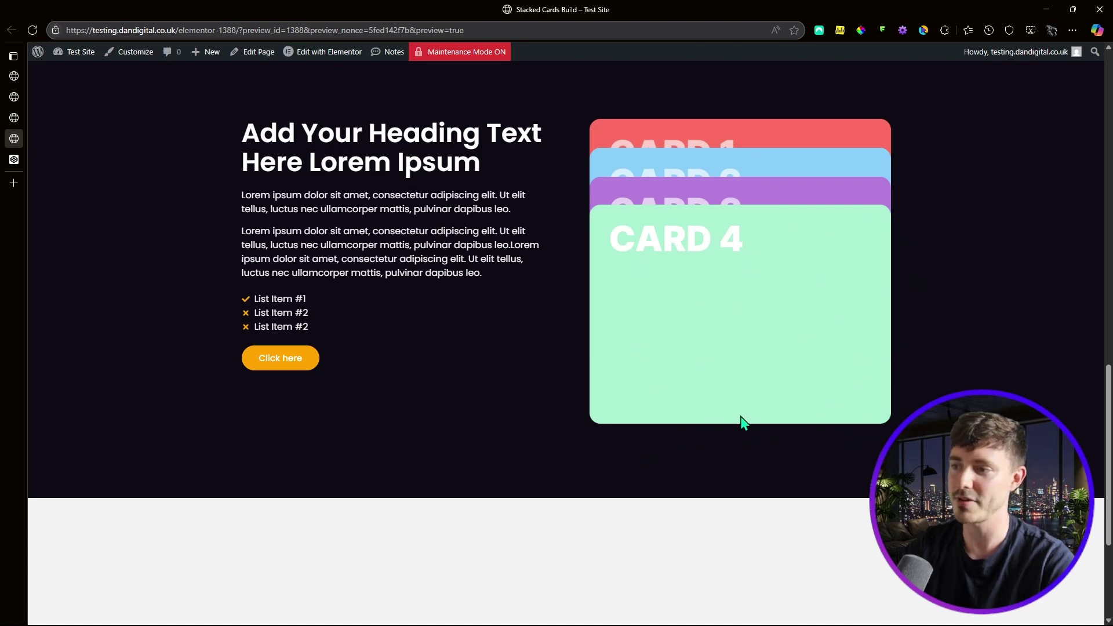
{"action": "scroll", "coordinate": [869, 434], "scroll_direction": "down", "scroll_amount": 1}
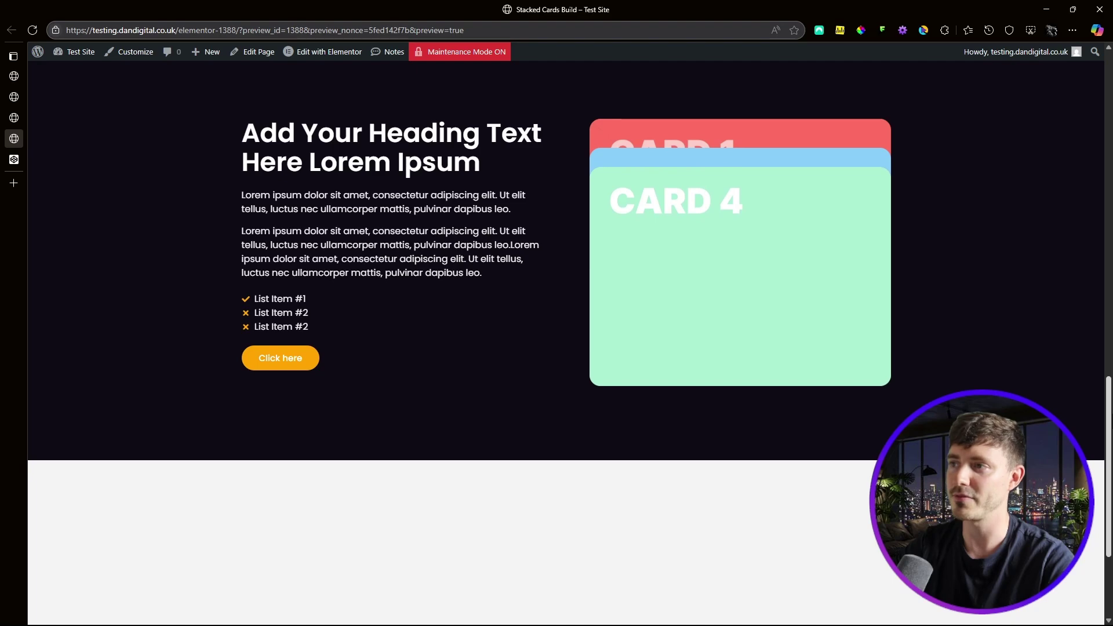
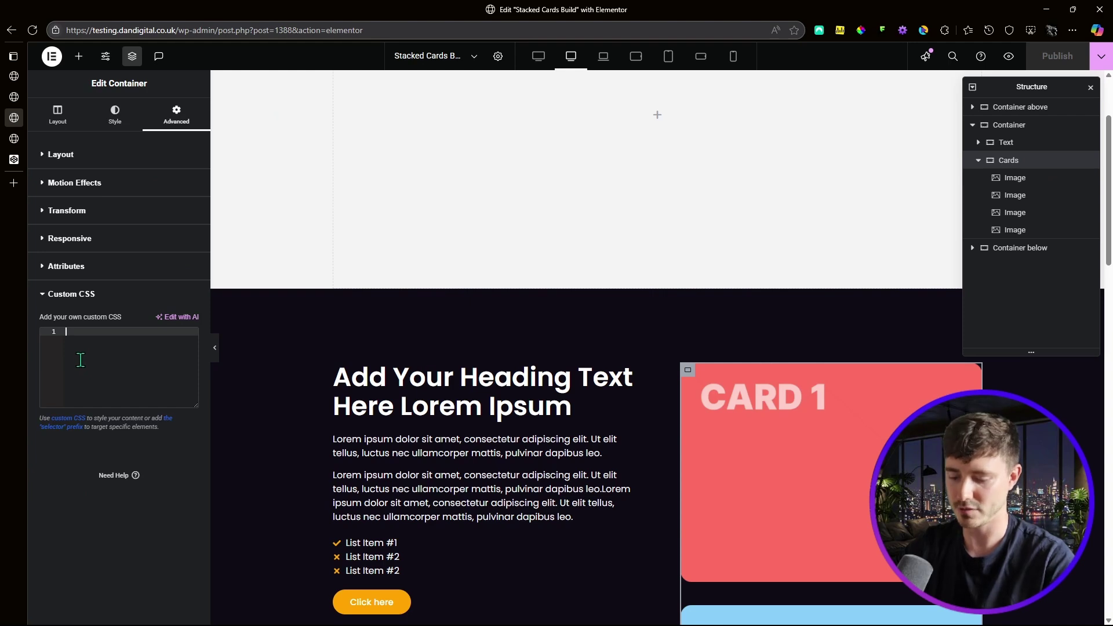
Add custom CSS to the Cards container with a 50px --offset-space, 300ms image transition, per-card bottom margins and 3, 6 and 9 degree rotations, and publish.
{"action": "type", "text": "selector {     --offset-space: 50px; /* CHANGE TO YOUR OFFSET SPACING */ } selector img {     transition: transform 300ms ease-in-out 20ms; } selector .elementor-sticky--active:nth-of-type(1) img {     margin-bottom: calc(var(--offset-space) * 3); } selector .elementor-sticky--active:nth-of-type(3) img {     margin-bottom: calc(var(--offset-space) * 2);     transform: rotate(3deg); } selector .elementor-sticky--active:nth-of-type(5) img {     margin-bottom: var(--offset-space);     transform: rotate(6deg); } selector .elementor-sticky--active:nth-of-type(7) img {     transform: rotate(9deg); }"}
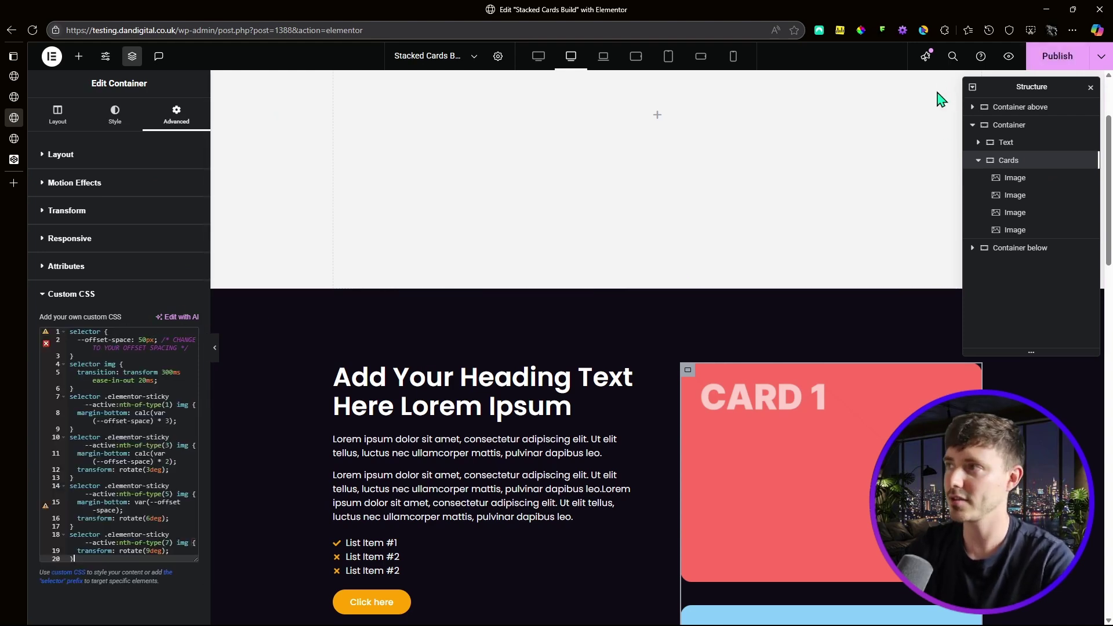
{"action": "left_click", "coordinate": [1082, 63]}
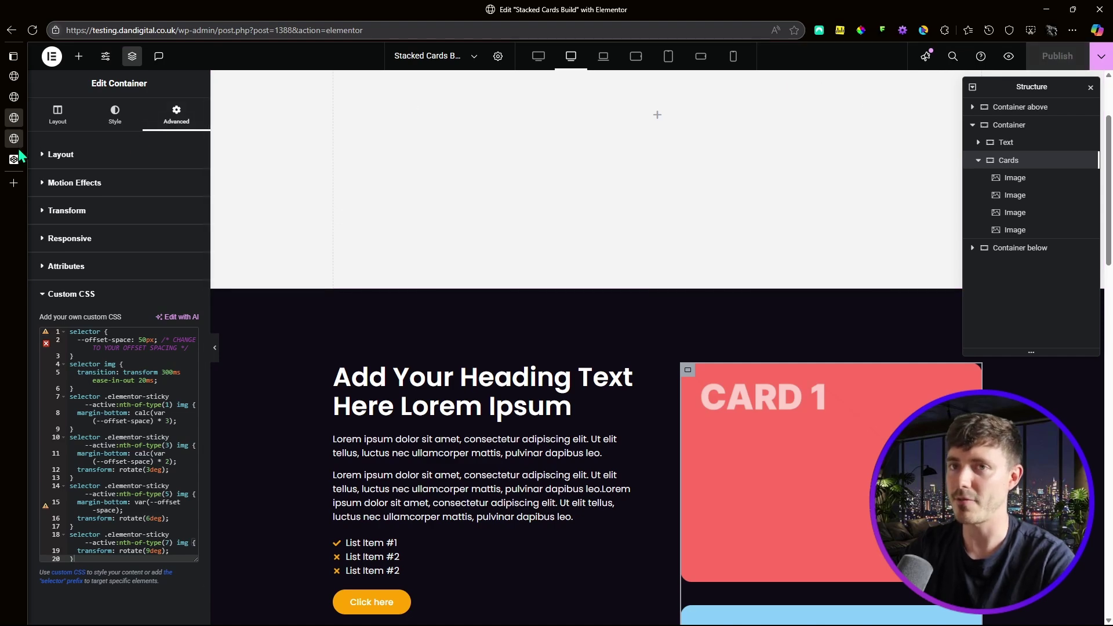
Examine the card rotations and stack spacing in the build preview, including how the stack leaves the section.
{"action": "scroll", "coordinate": [1038, 172], "scroll_direction": "down", "scroll_amount": 2}
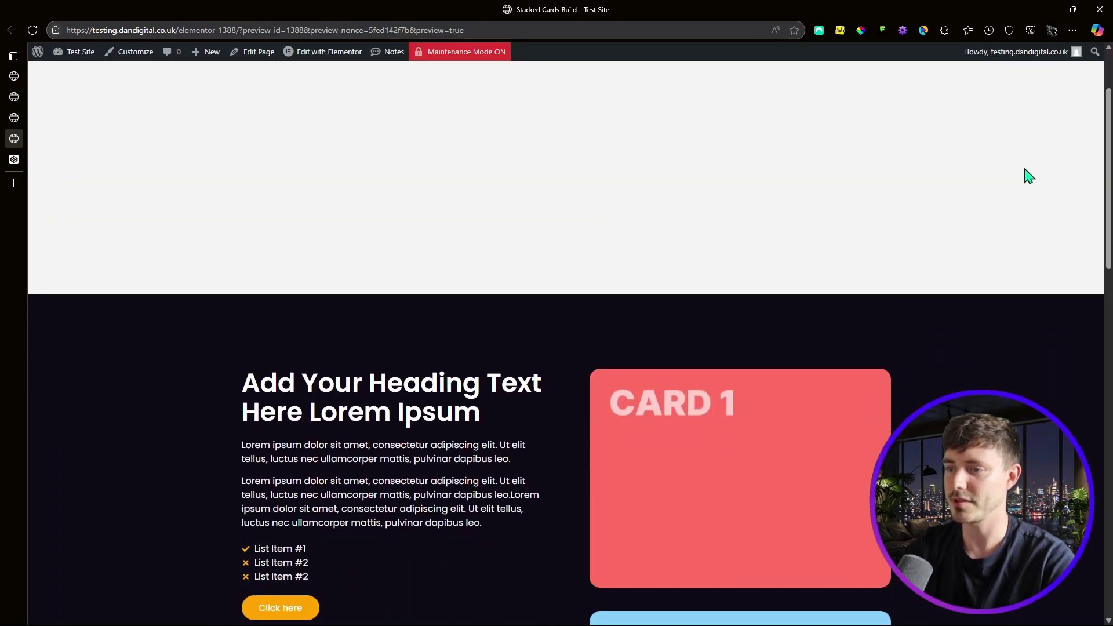
{"action": "scroll", "coordinate": [1033, 191], "scroll_direction": "down", "scroll_amount": 5}
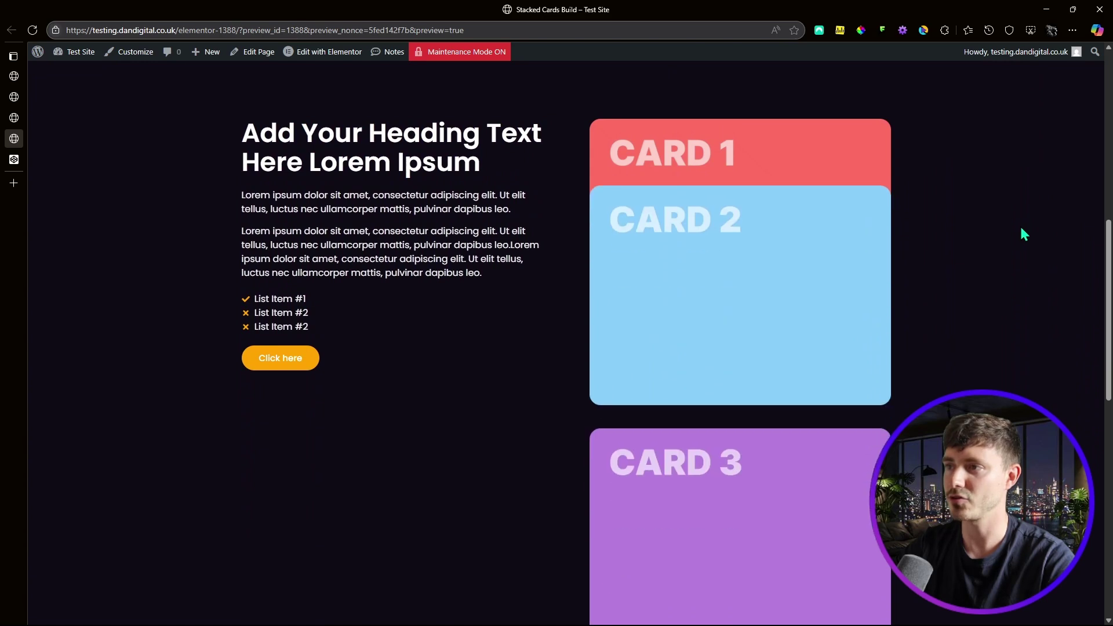
{"action": "scroll", "coordinate": [1016, 233], "scroll_direction": "down", "scroll_amount": 6}
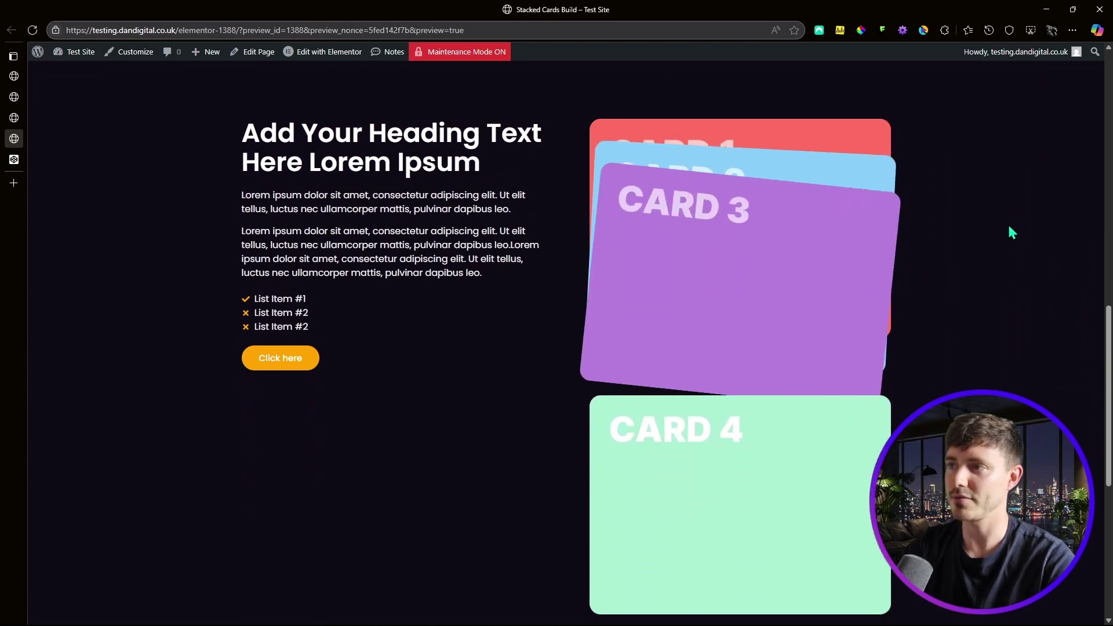
{"action": "scroll", "coordinate": [1012, 231], "scroll_direction": "down", "scroll_amount": 1}
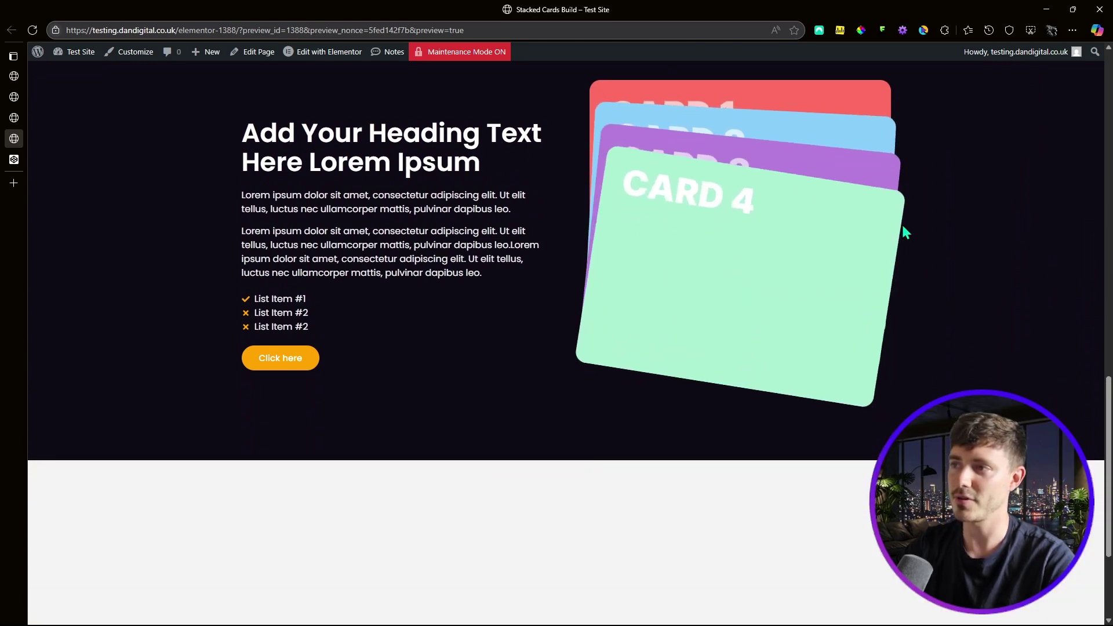
{"action": "scroll", "coordinate": [814, 278], "scroll_direction": "down", "scroll_amount": 2}
{"action": "scroll", "coordinate": [814, 323], "scroll_direction": "up", "scroll_amount": 4}
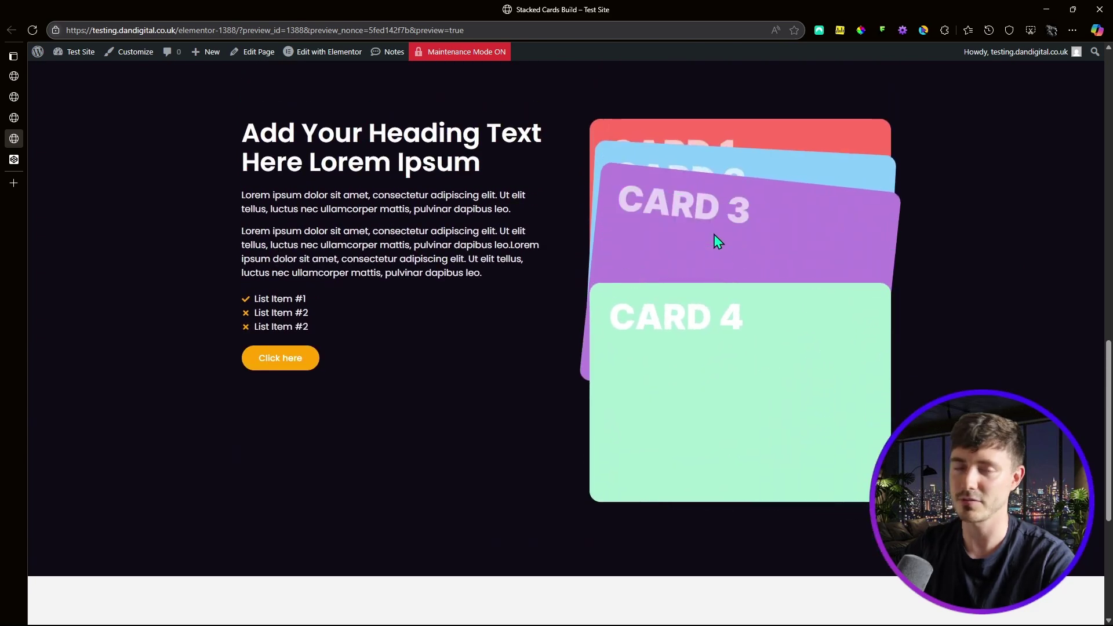
{"action": "scroll", "coordinate": [760, 155], "scroll_direction": "down", "scroll_amount": 2}
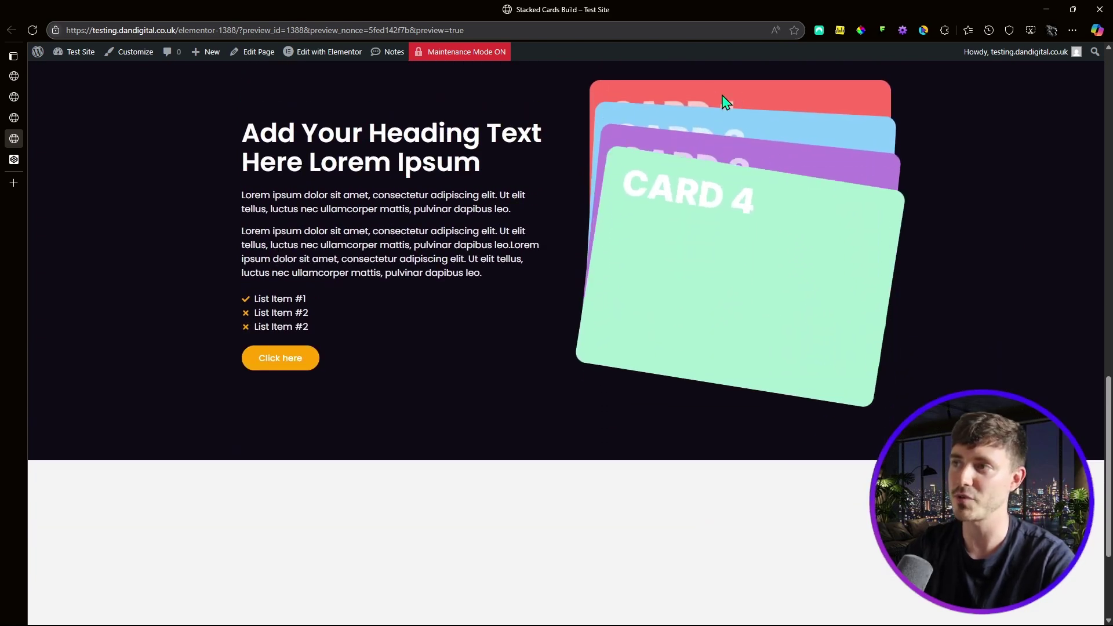
{"action": "scroll", "coordinate": [830, 191], "scroll_direction": "down", "scroll_amount": 3}
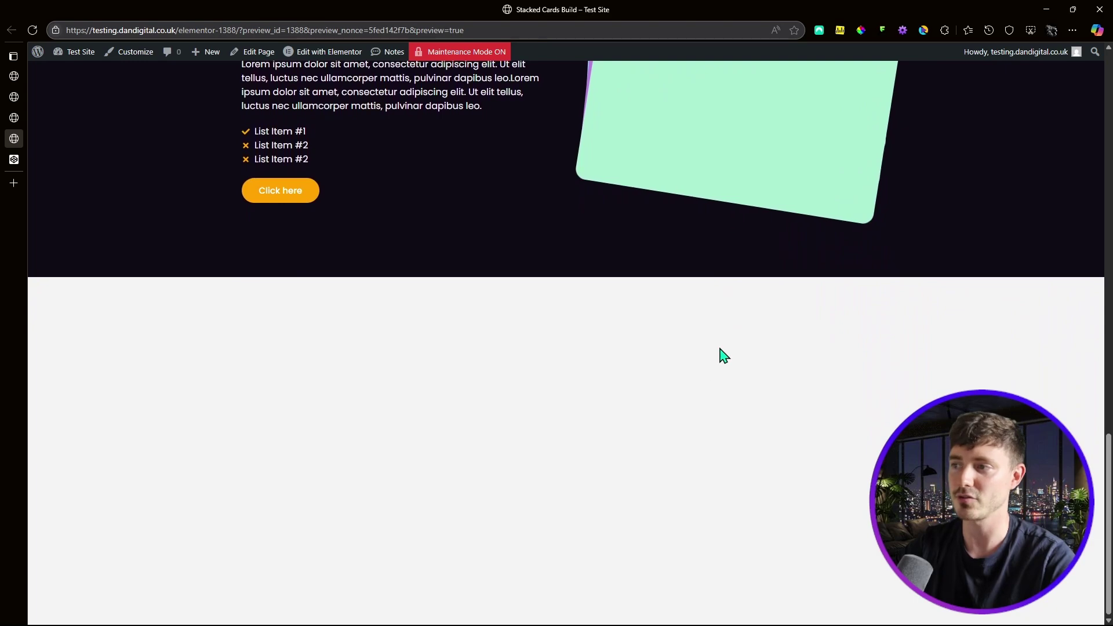
{"action": "scroll", "coordinate": [763, 360], "scroll_direction": "up", "scroll_amount": 3}
{"action": "scroll", "coordinate": [771, 371], "scroll_direction": "up", "scroll_amount": 6}
Review the Cards container's custom CSS in the editor, covering each card's margin-bottom rule and the --offset-space variable.
{"action": "left_click", "coordinate": [14, 118]}
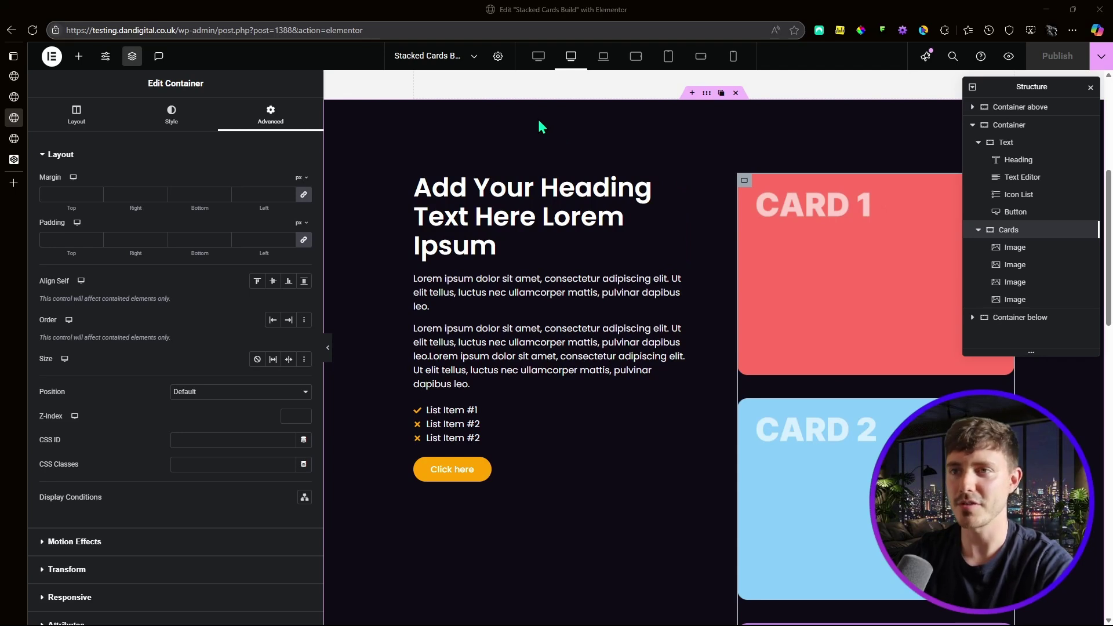
{"action": "scroll", "coordinate": [174, 348], "scroll_direction": "down", "scroll_amount": 3}
{"action": "left_click", "coordinate": [141, 560]}
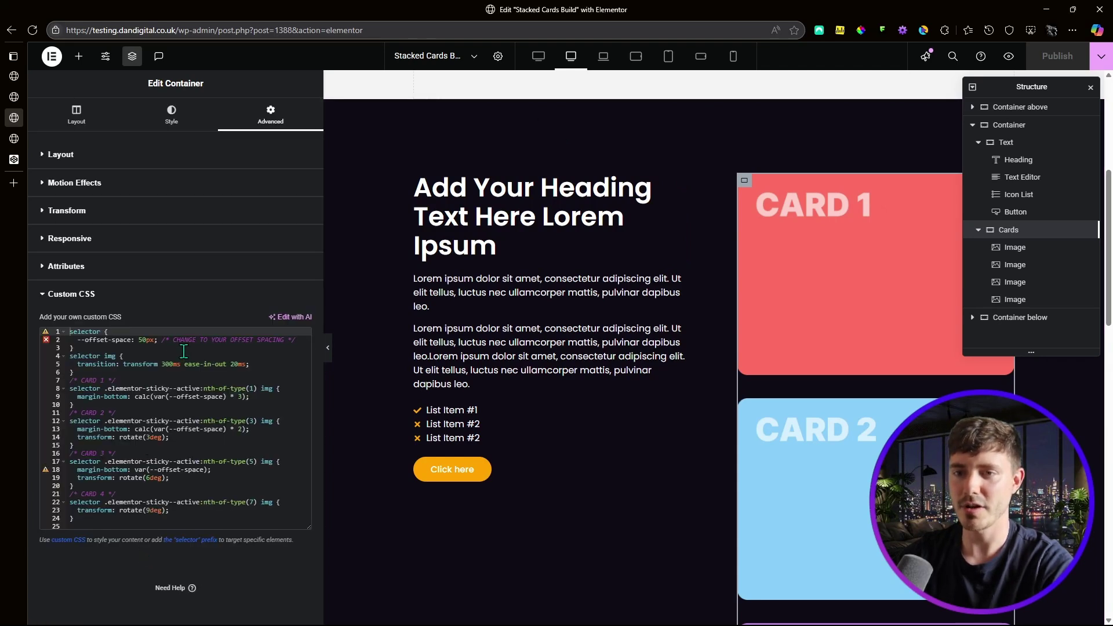
{"action": "left_click", "coordinate": [101, 397]}
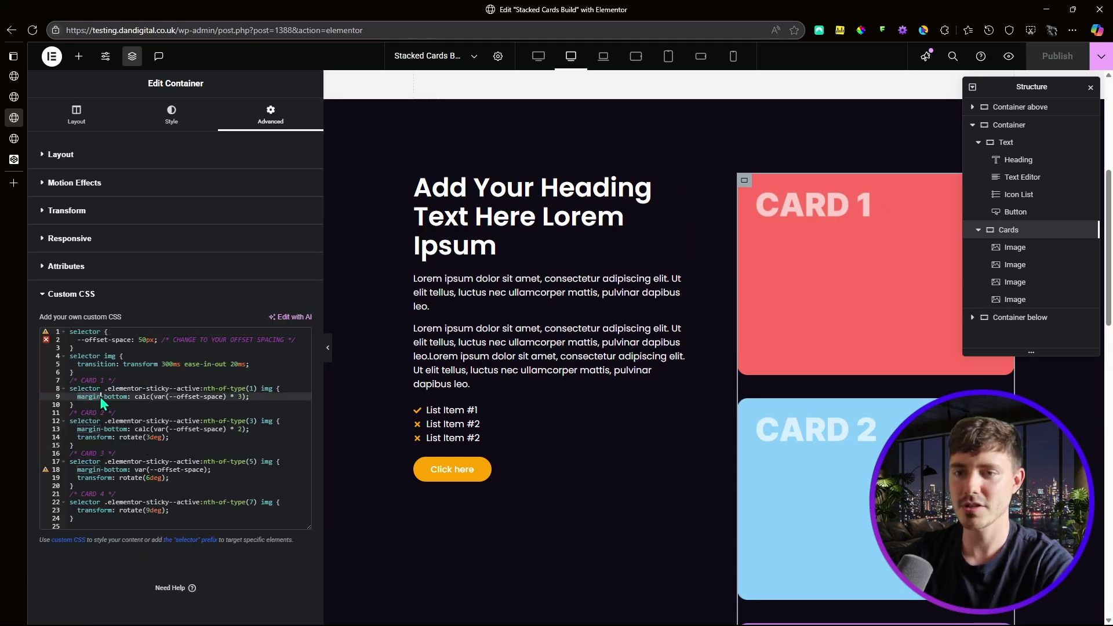
{"action": "left_click", "coordinate": [86, 430]}
{"action": "left_click", "coordinate": [90, 471]}
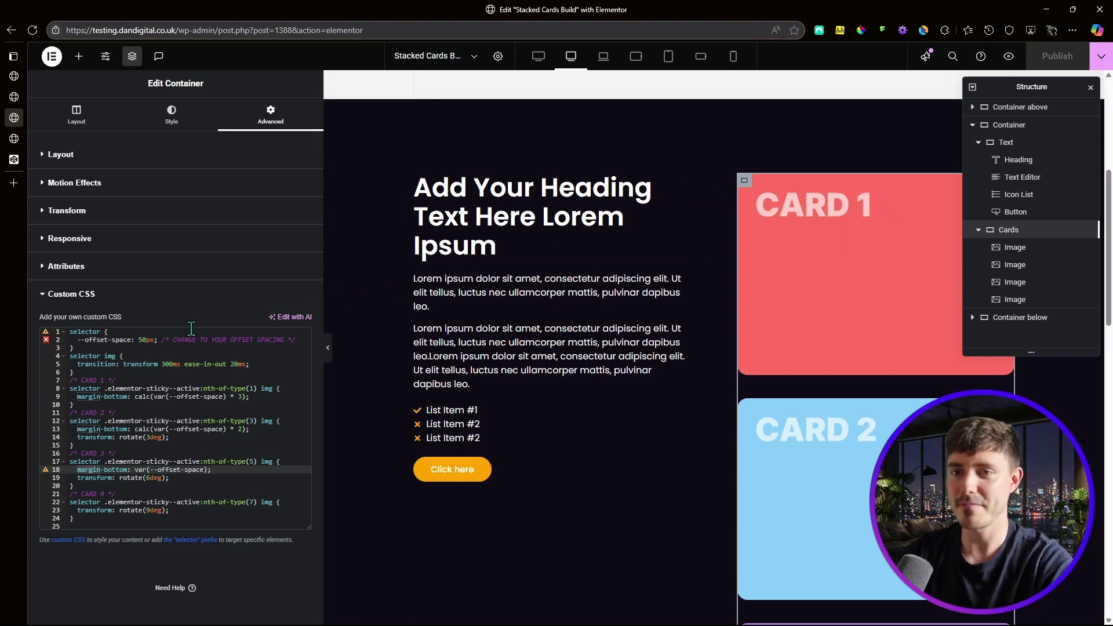
{"action": "left_click", "coordinate": [140, 340]}
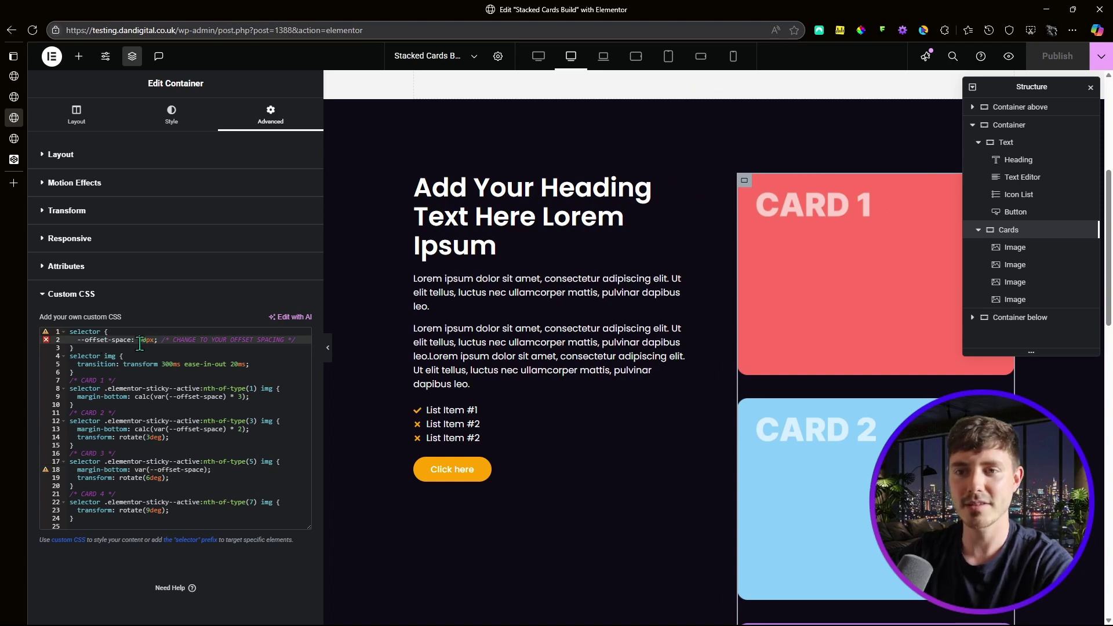
Review the sticky offset of the first, second and third card images in their motion effects settings.
{"action": "left_click", "coordinate": [1053, 255]}
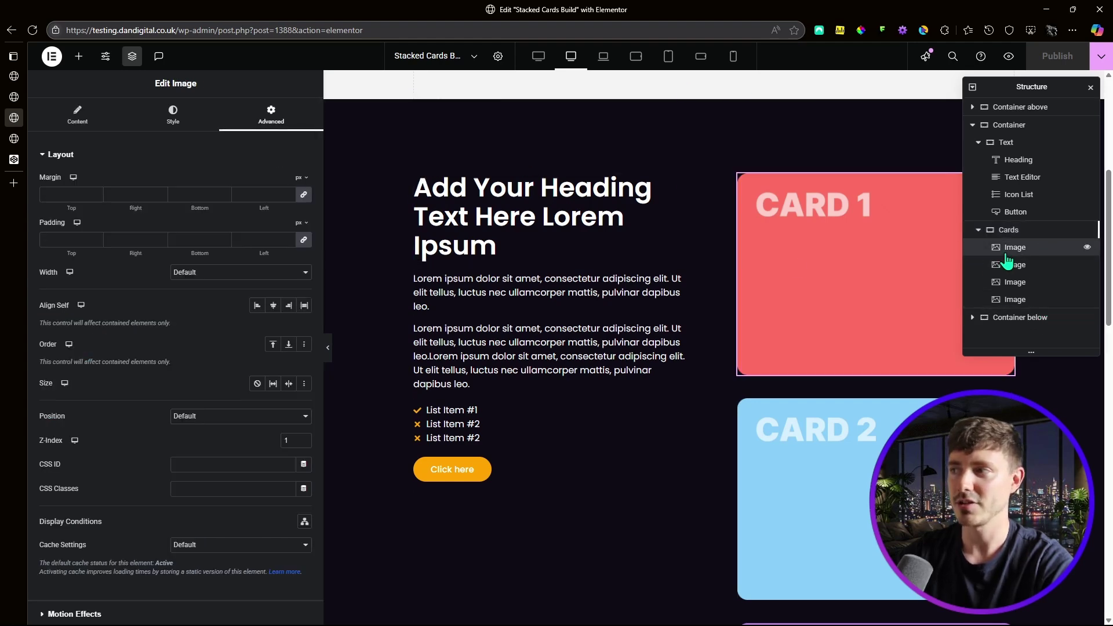
{"action": "scroll", "coordinate": [119, 498], "scroll_direction": "down", "scroll_amount": 2}
{"action": "left_click", "coordinate": [95, 501]}
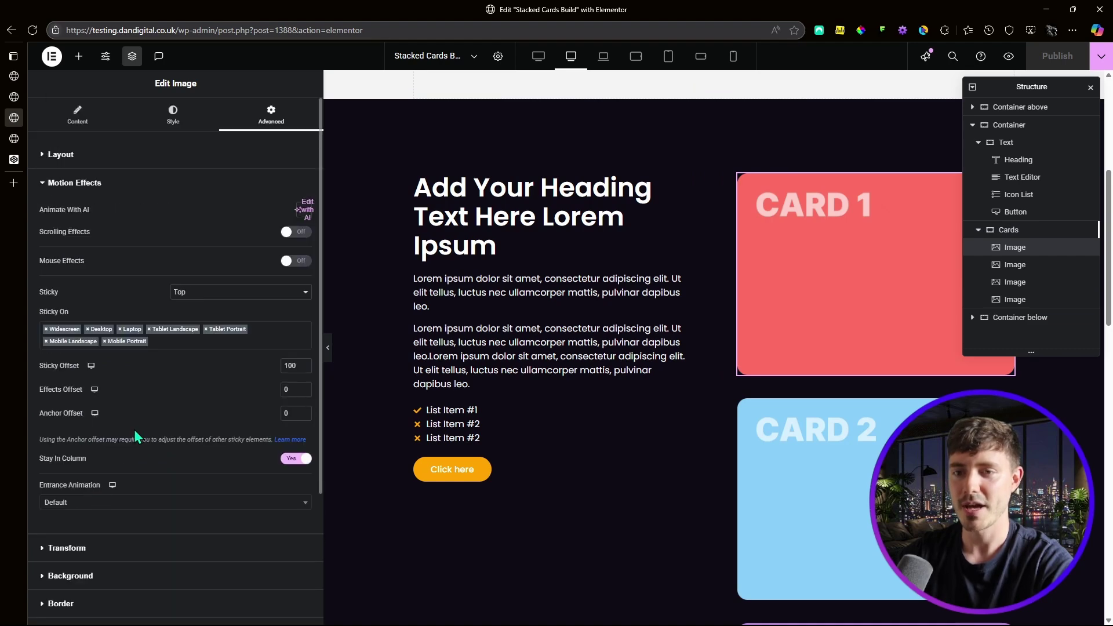
{"action": "left_click", "coordinate": [1014, 265]}
{"action": "scroll", "coordinate": [174, 383], "scroll_direction": "down", "scroll_amount": 2}
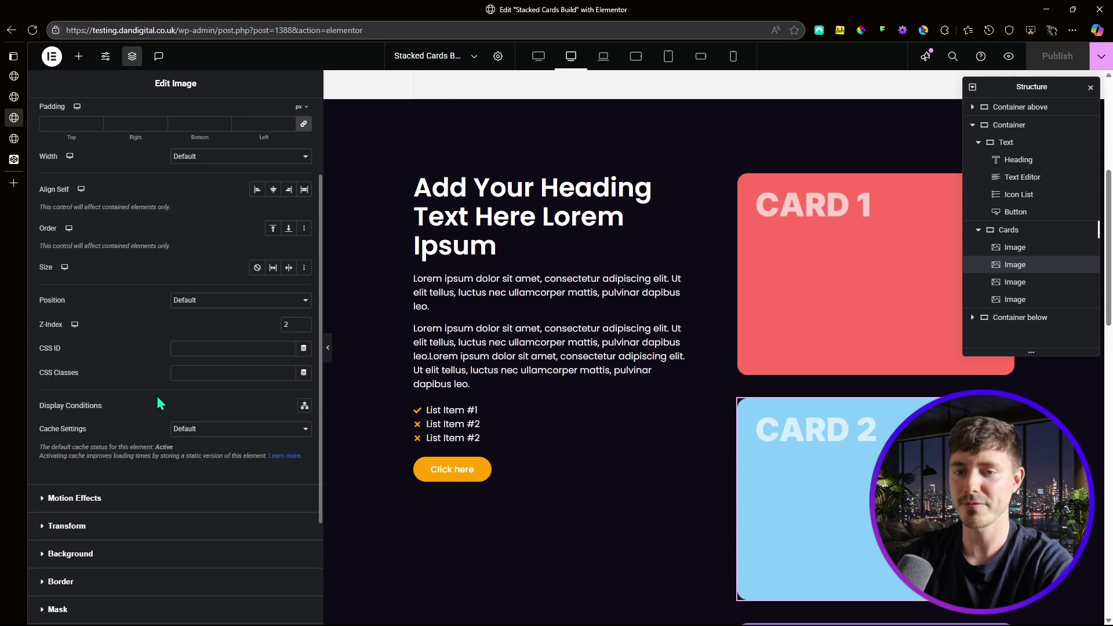
{"action": "left_click", "coordinate": [90, 502]}
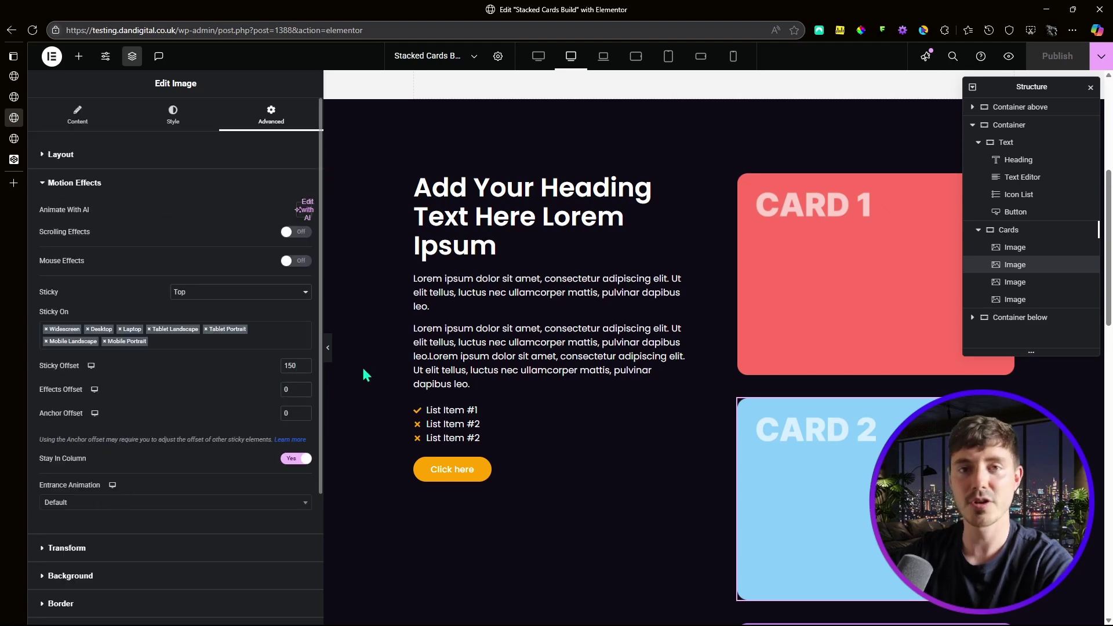
{"action": "left_click", "coordinate": [1015, 282]}
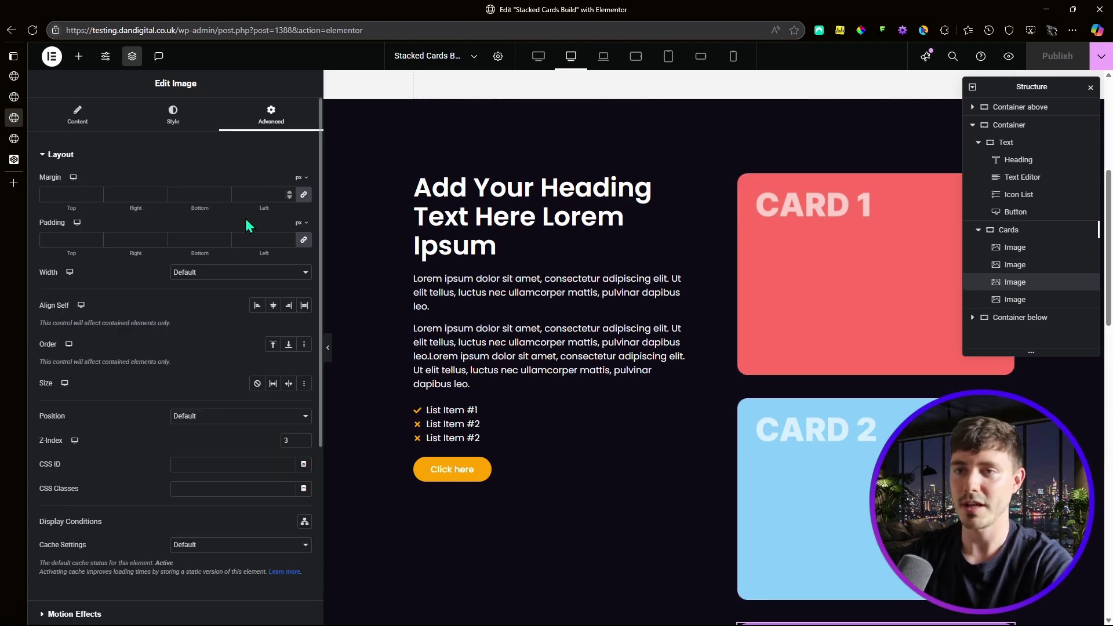
{"action": "scroll", "coordinate": [220, 290], "scroll_direction": "down", "scroll_amount": 2}
{"action": "left_click", "coordinate": [99, 508]}
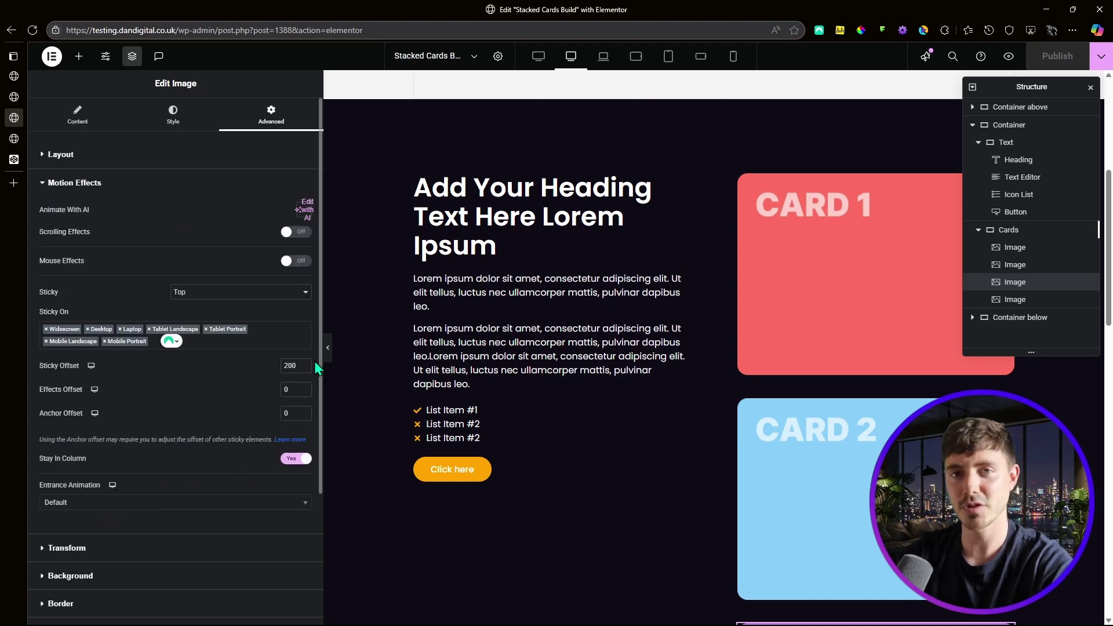
Reopen the Cards container's custom CSS and review how --offset-space drives the margin-bottom rules for cards 1 and 2.
{"action": "left_click", "coordinate": [1047, 237]}
{"action": "scroll", "coordinate": [211, 367], "scroll_direction": "down", "scroll_amount": 1}
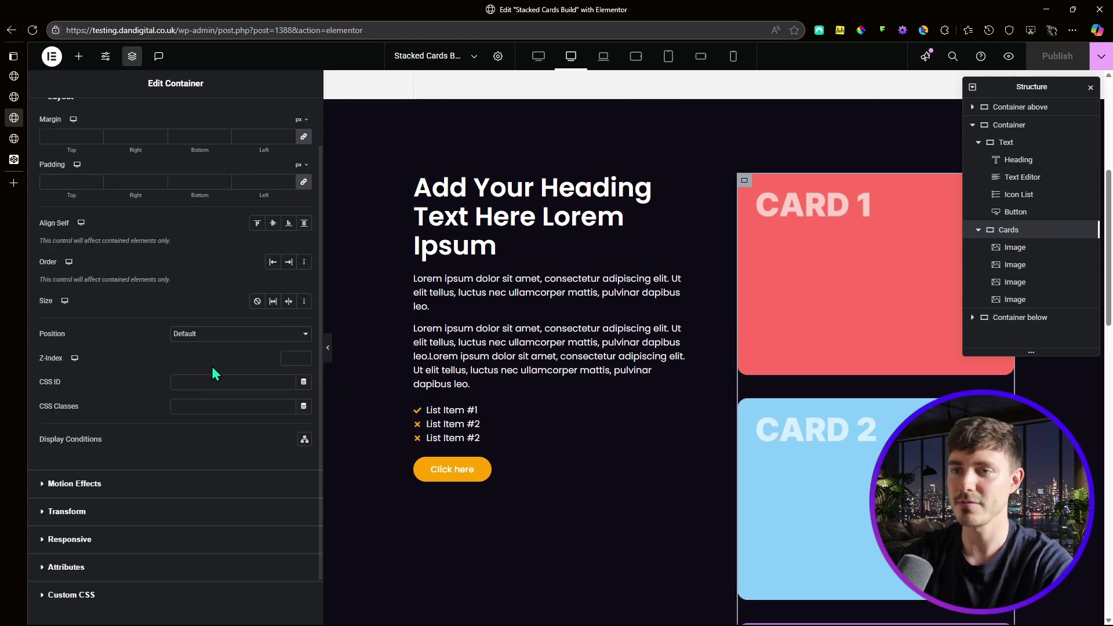
{"action": "scroll", "coordinate": [211, 366], "scroll_direction": "down", "scroll_amount": 1}
{"action": "left_click", "coordinate": [89, 542]}
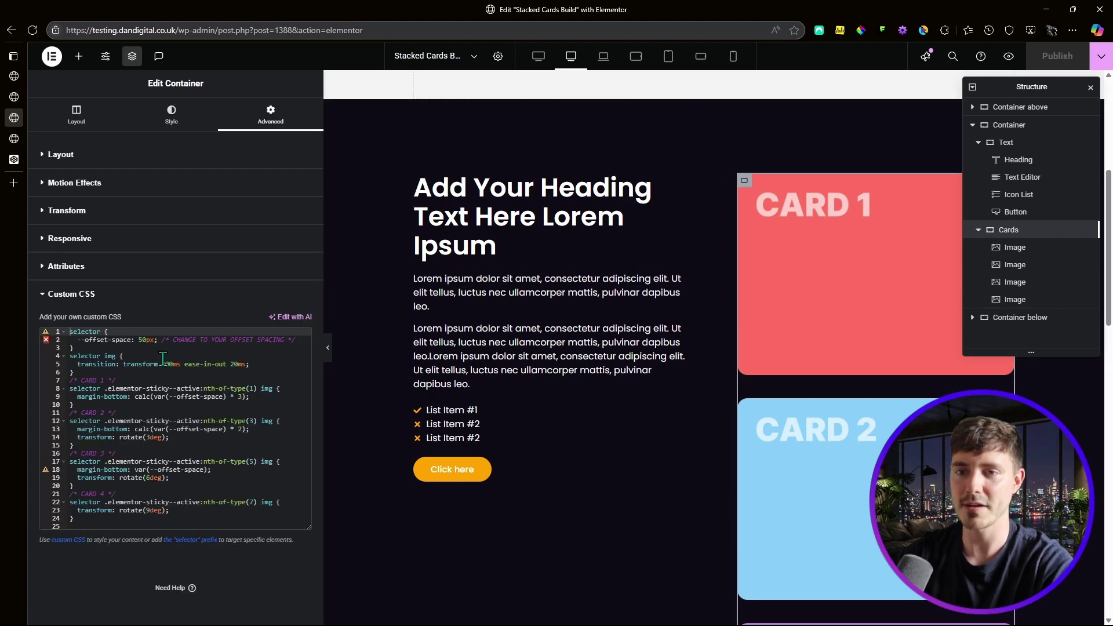
{"action": "left_click", "coordinate": [146, 341]}
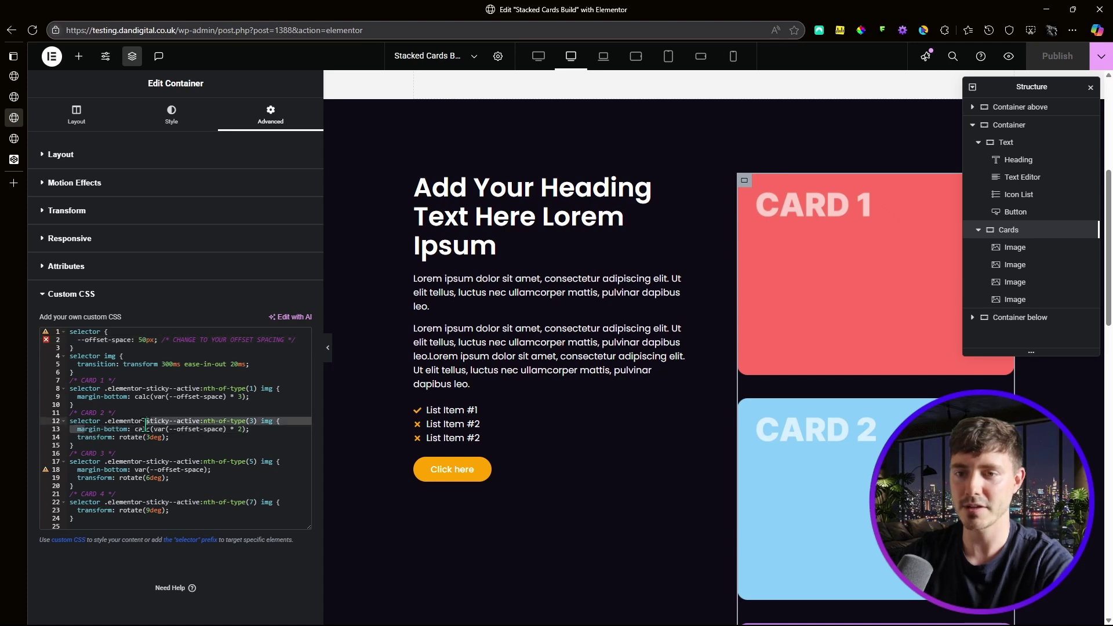
{"action": "left_click", "coordinate": [200, 429]}
{"action": "left_click_drag", "start_coordinate": [90, 395], "coordinate": [149, 397]}
{"action": "double_click", "coordinate": [187, 397]}
{"action": "left_click", "coordinate": [216, 400]}
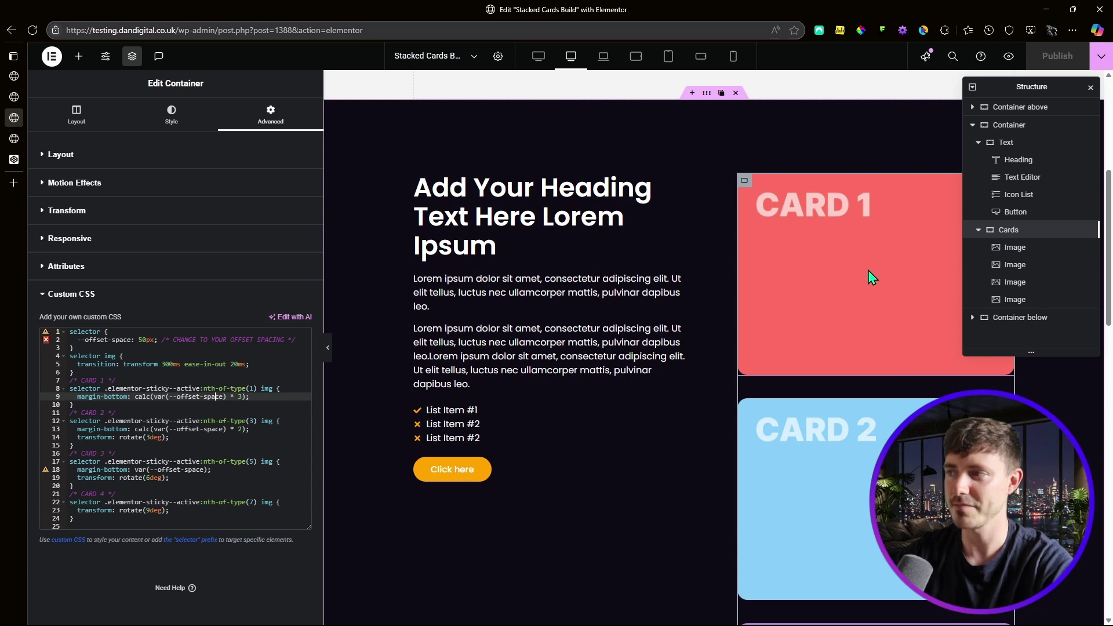
{"action": "scroll", "coordinate": [865, 273], "scroll_direction": "down", "scroll_amount": 5}
{"action": "scroll", "coordinate": [768, 319], "scroll_direction": "up", "scroll_amount": 5}
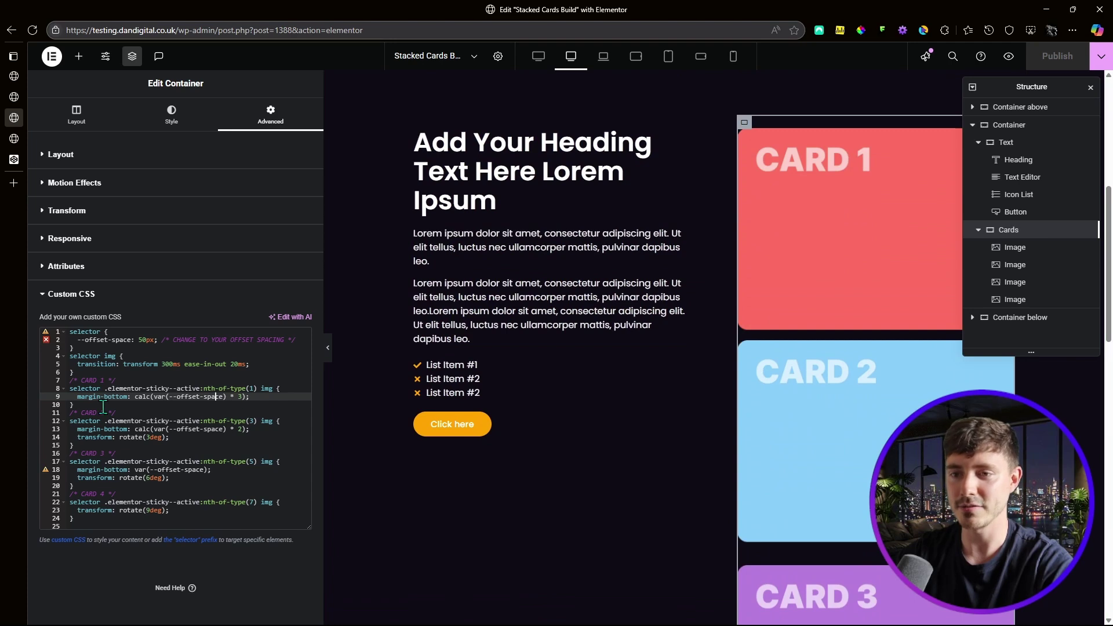
Review the rotate transform rules for cards 2, 3 and 4 in the Cards container's custom CSS.
{"action": "left_click", "coordinate": [173, 437]}
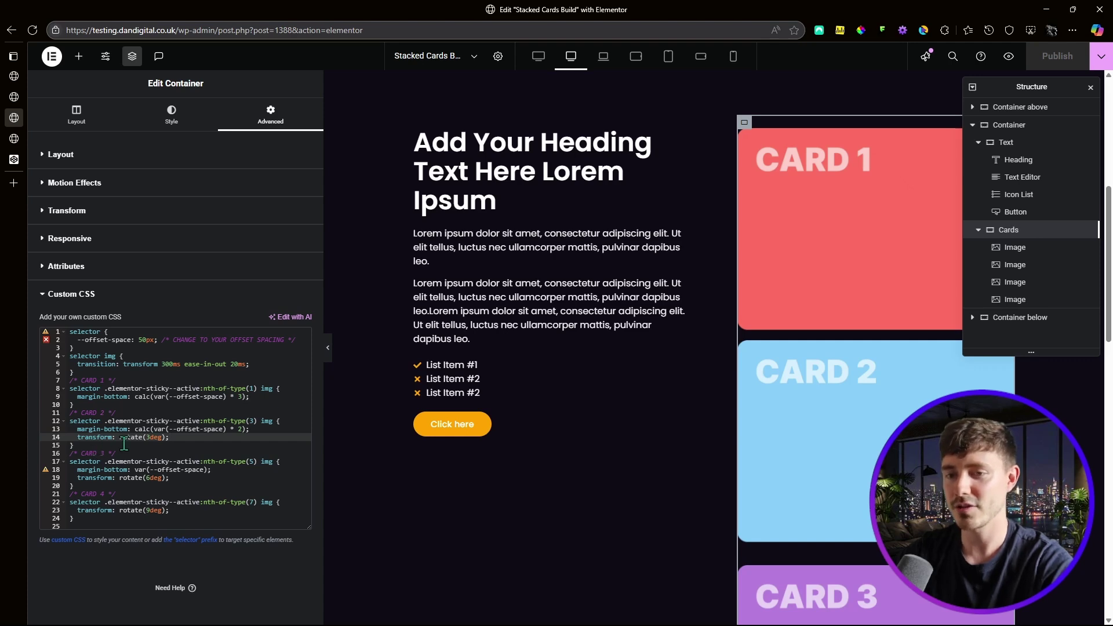
{"action": "left_click_drag", "start_coordinate": [181, 436], "coordinate": [78, 442]}
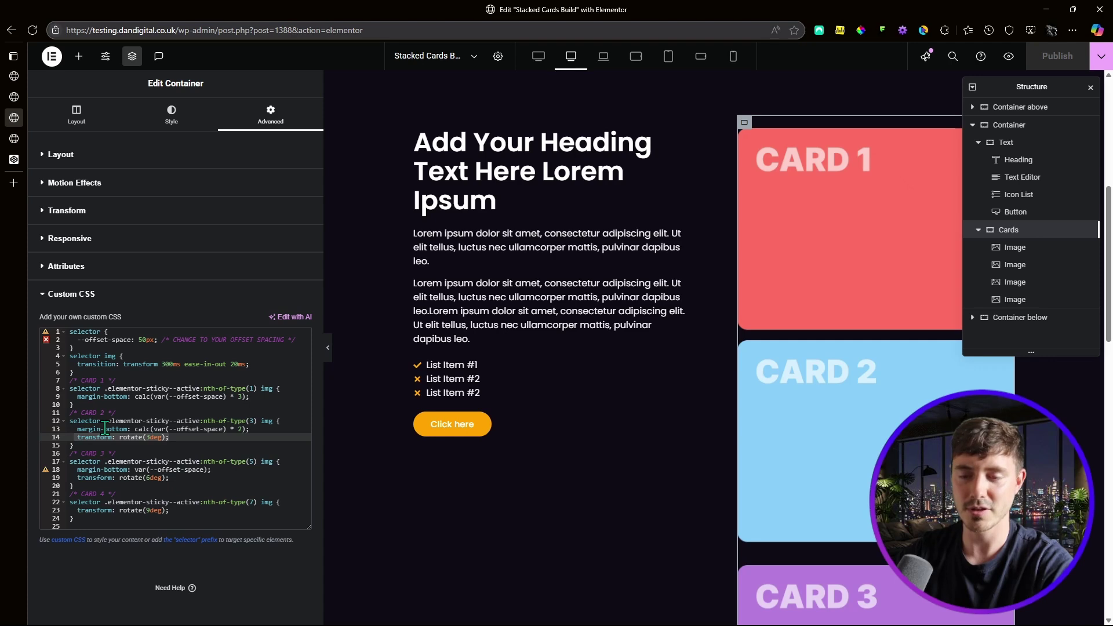
{"action": "left_click", "coordinate": [142, 479]}
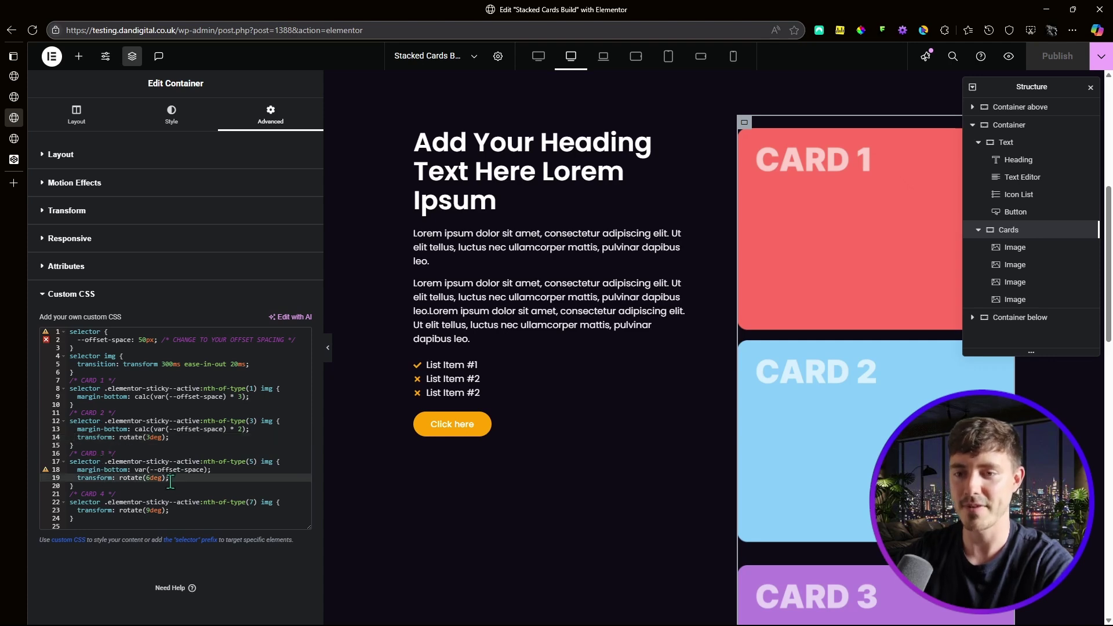
{"action": "left_click", "coordinate": [77, 479]}
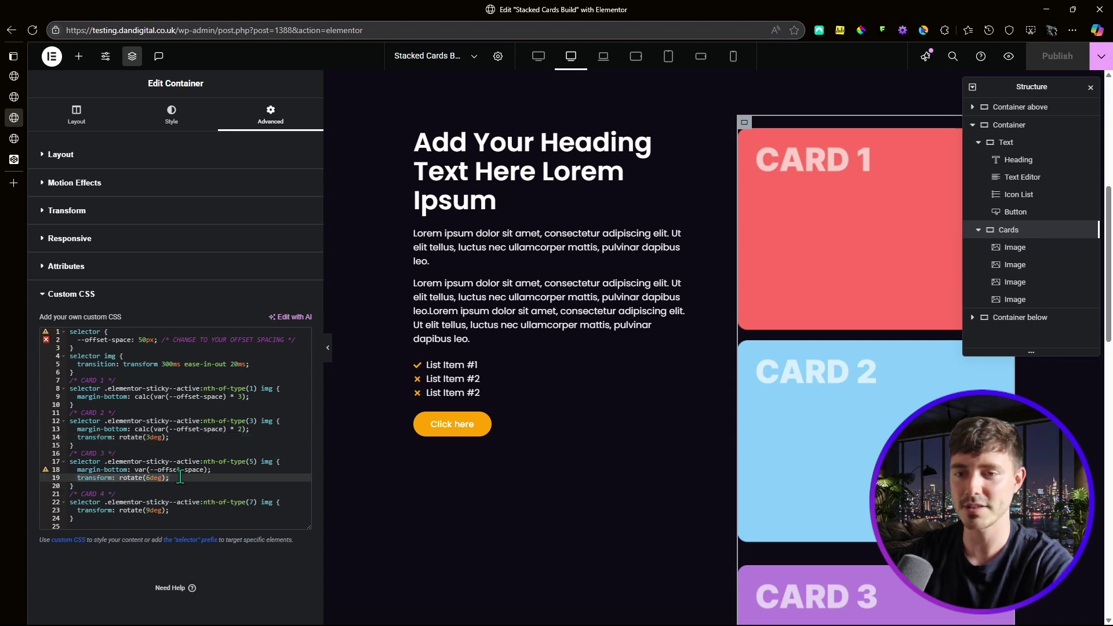
{"action": "left_click", "coordinate": [168, 510]}
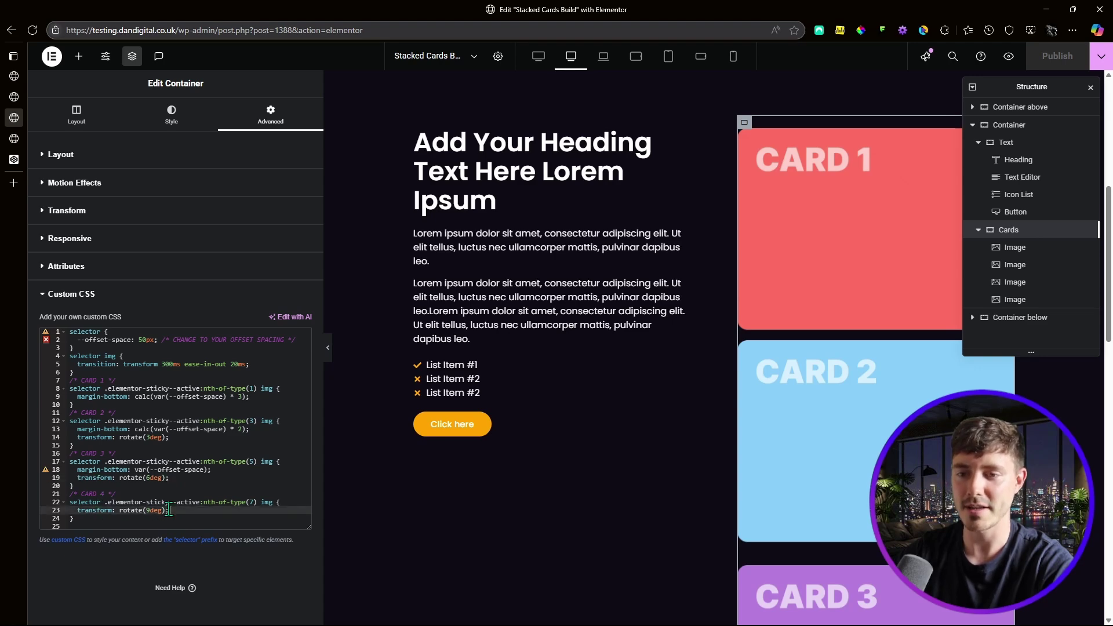
Open the page preview and examine the rotated stack and the space beneath it at the section's end.
{"action": "left_click", "coordinate": [1008, 56]}
{"action": "scroll", "coordinate": [914, 261], "scroll_direction": "down", "scroll_amount": 6}
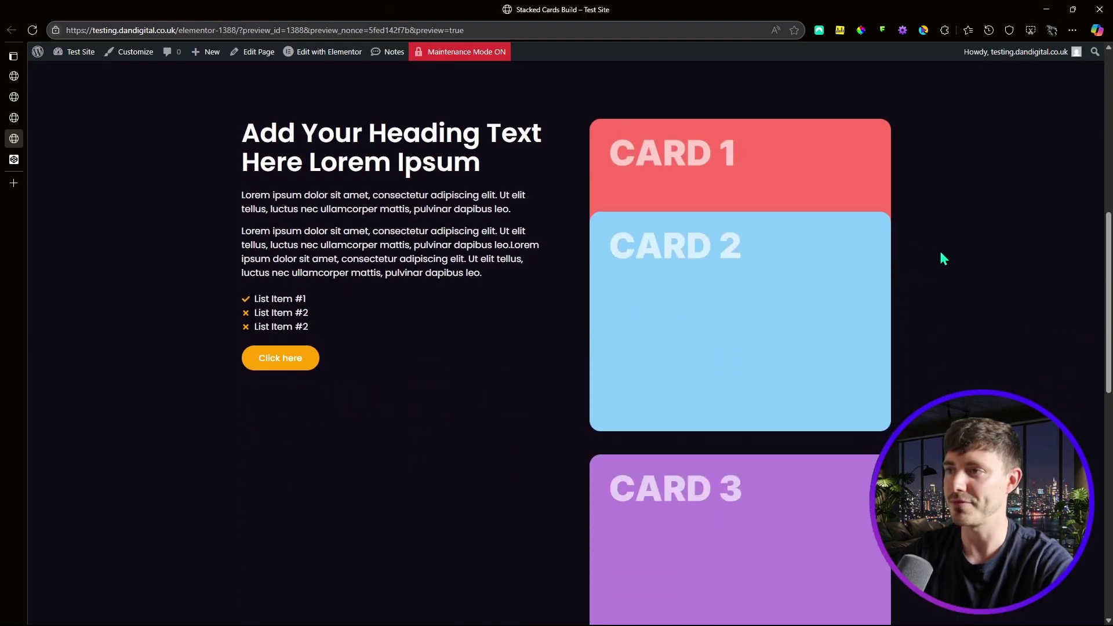
{"action": "scroll", "coordinate": [941, 248], "scroll_direction": "down", "scroll_amount": 6}
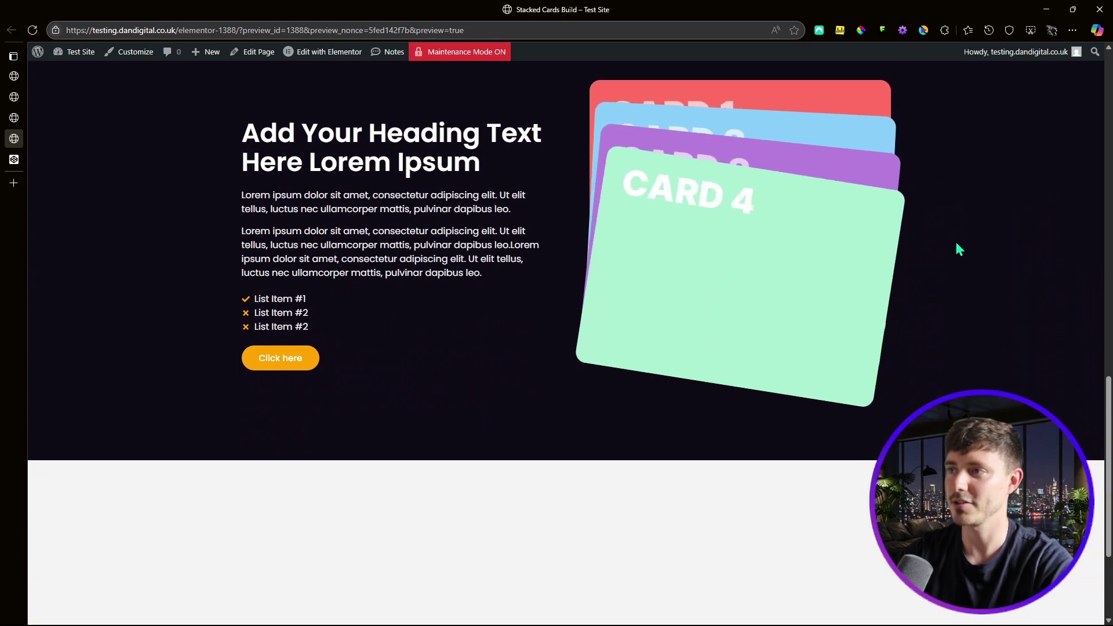
{"action": "scroll", "coordinate": [958, 249], "scroll_direction": "up", "scroll_amount": 2}
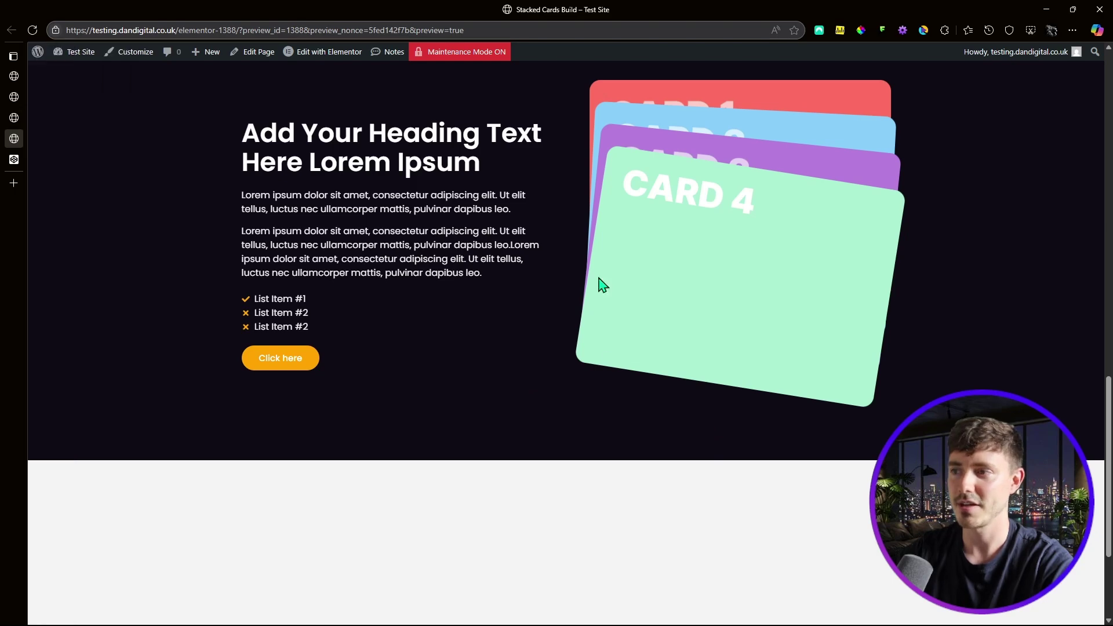
Set the main container's bottom padding to 10 rem in the editor and publish the page.
{"action": "left_click", "coordinate": [23, 119]}
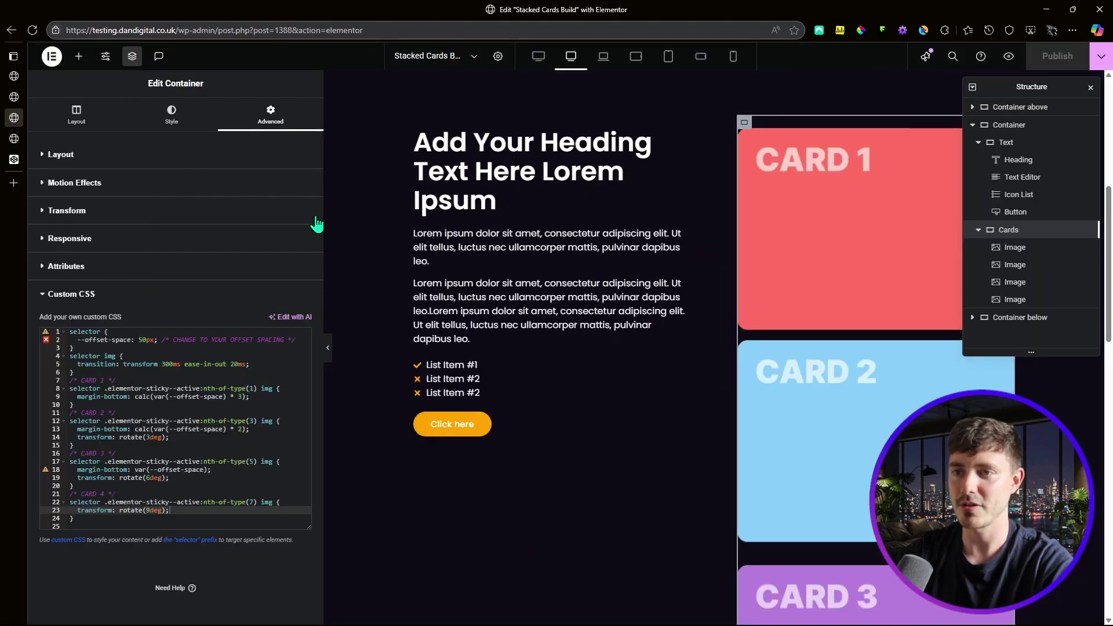
{"action": "left_click", "coordinate": [1024, 129]}
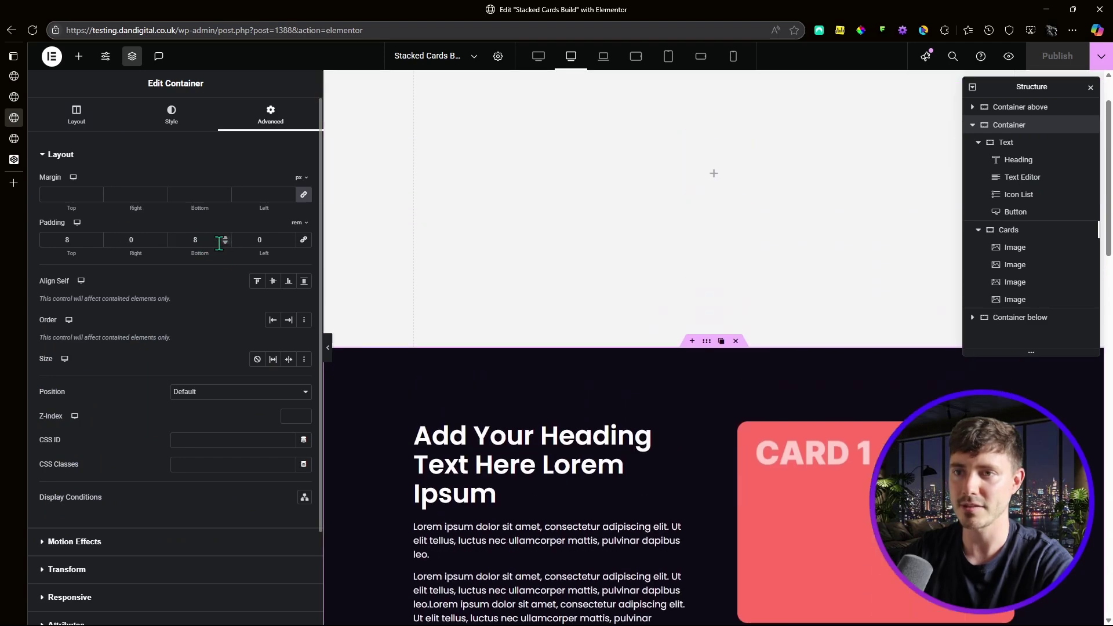
{"action": "left_click", "coordinate": [226, 237]}
{"action": "left_click", "coordinate": [225, 237]}
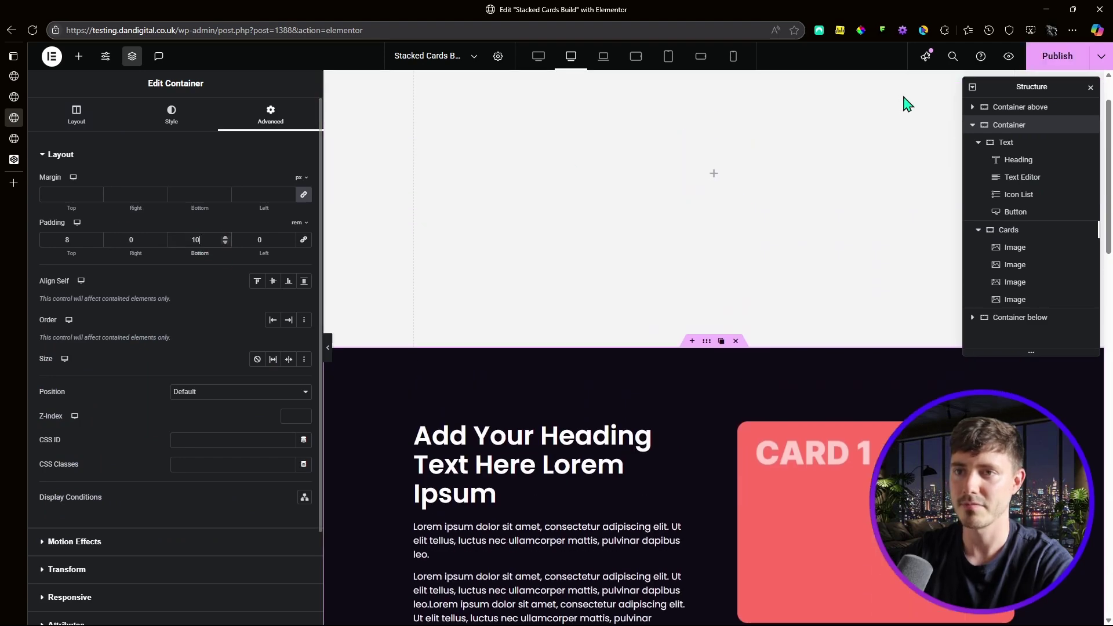
{"action": "left_click", "coordinate": [1038, 63]}
Examine the stacking, card rotations and bottom spacing of the section in the Stacked Cards Build preview.
{"action": "mouse_move", "coordinate": [16, 154]}
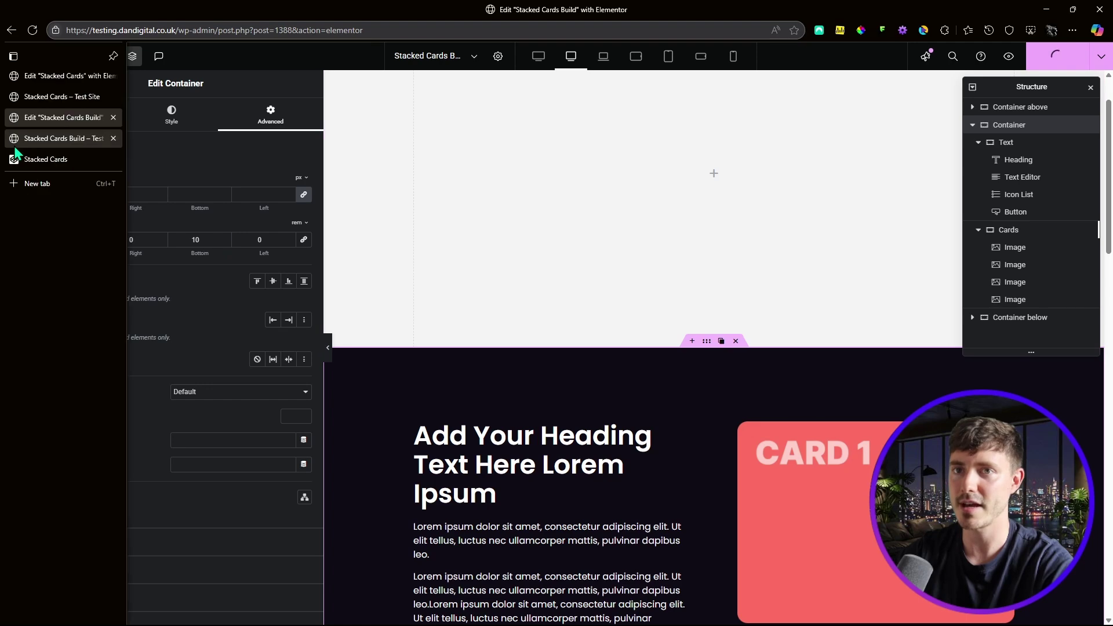
{"action": "left_click", "coordinate": [58, 138]}
{"action": "scroll", "coordinate": [858, 234], "scroll_direction": "down", "scroll_amount": 10}
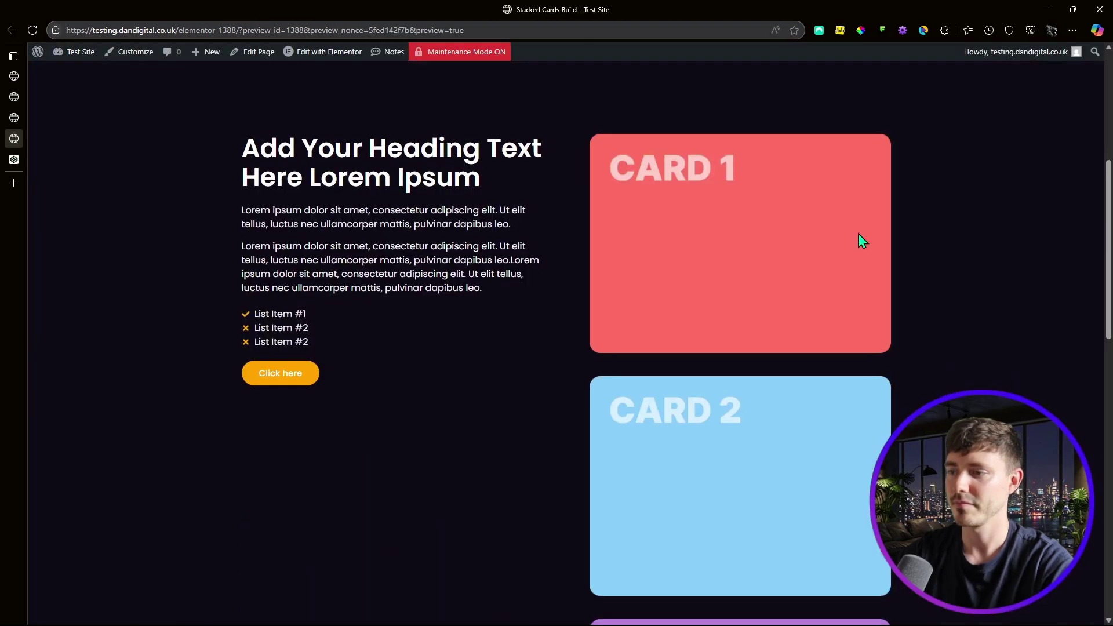
{"action": "scroll", "coordinate": [899, 237], "scroll_direction": "down", "scroll_amount": 5}
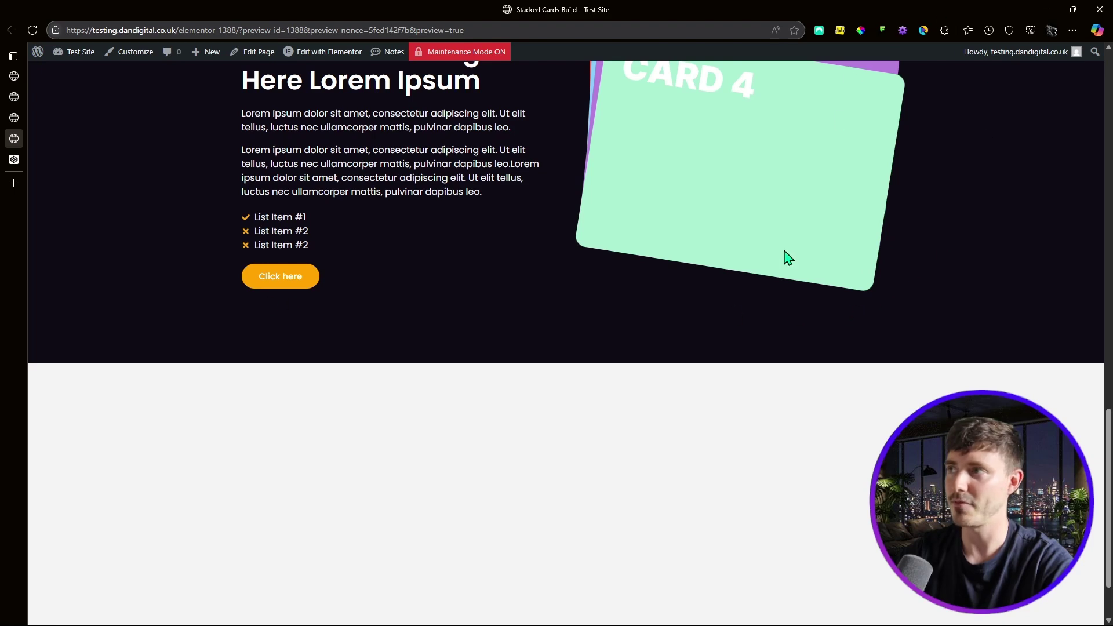
{"action": "scroll", "coordinate": [789, 256], "scroll_direction": "up", "scroll_amount": 5}
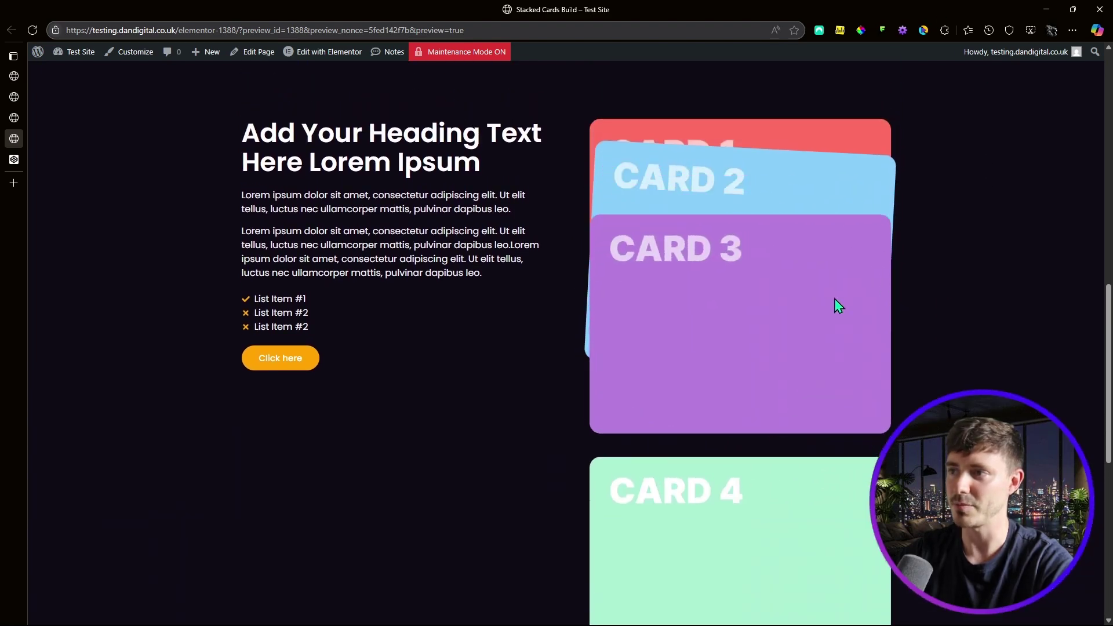
{"action": "scroll", "coordinate": [833, 300], "scroll_direction": "up", "scroll_amount": 5}
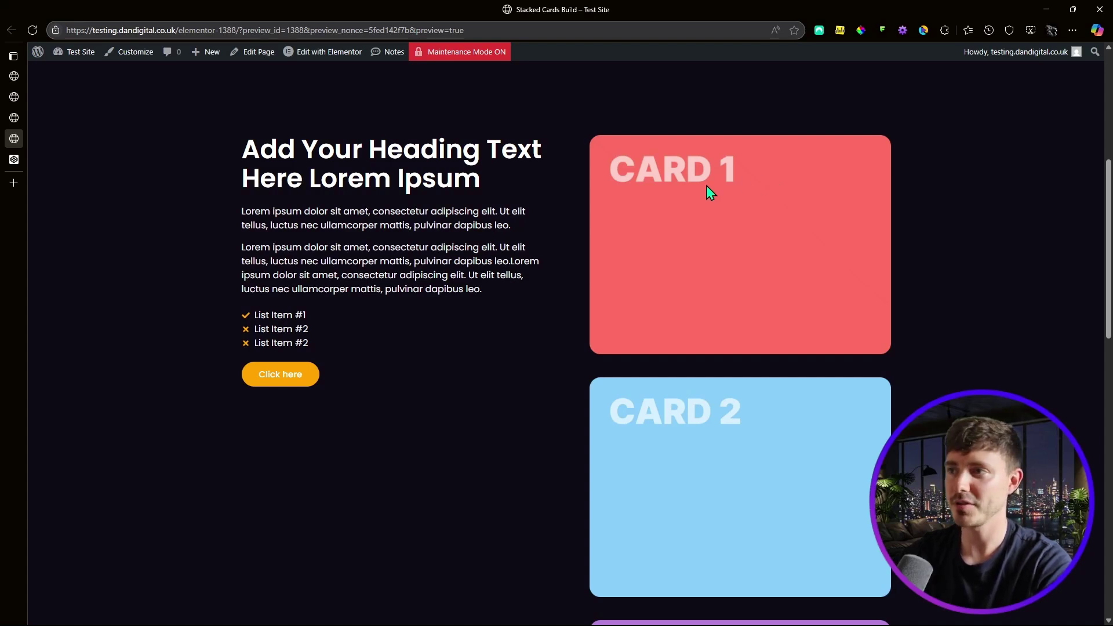
{"action": "scroll", "coordinate": [429, 177], "scroll_direction": "down", "scroll_amount": 5}
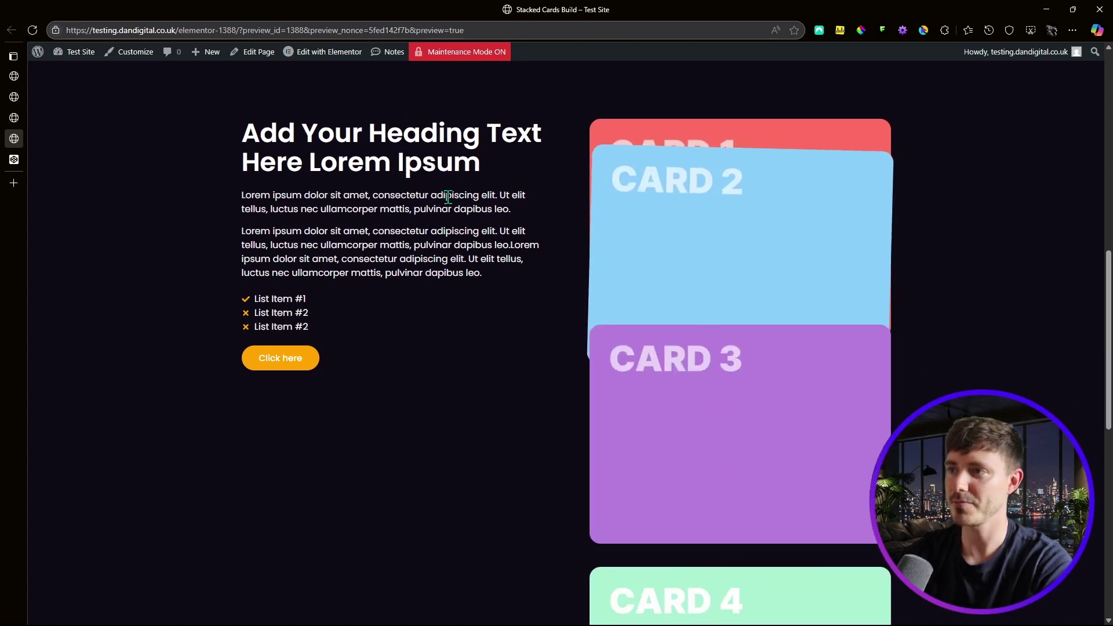
{"action": "scroll", "coordinate": [465, 192], "scroll_direction": "up", "scroll_amount": 5}
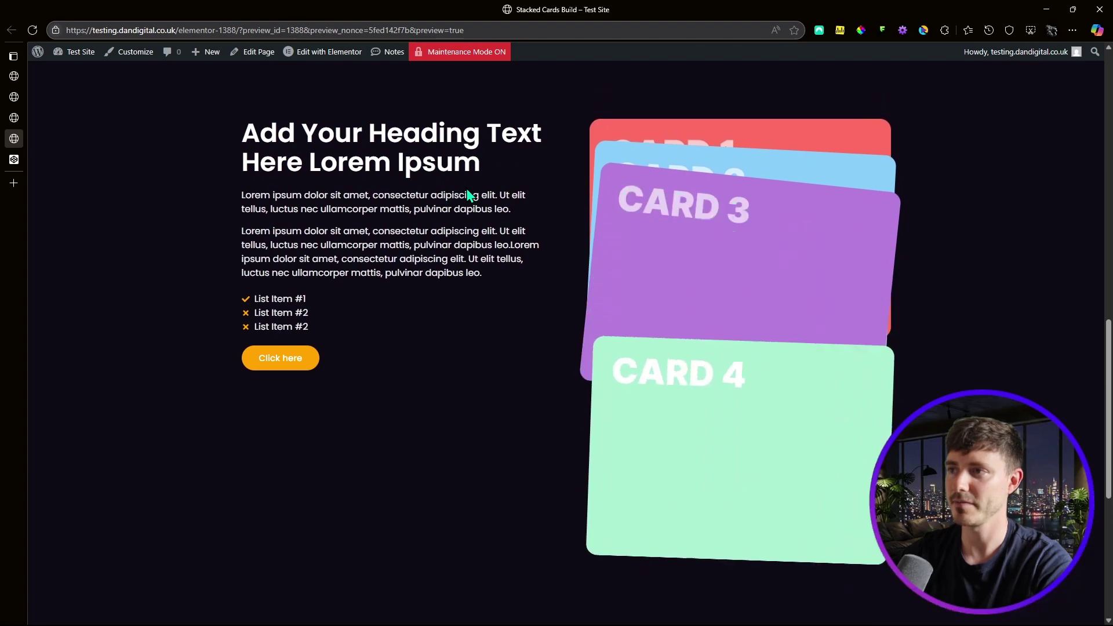
{"action": "scroll", "coordinate": [470, 195], "scroll_direction": "up", "scroll_amount": 3}
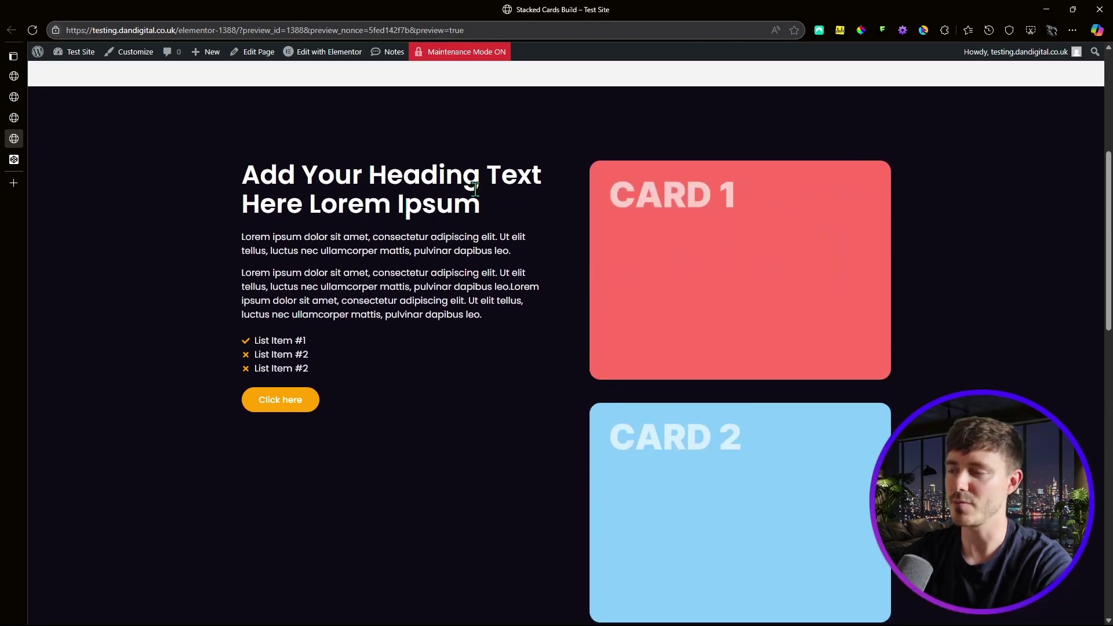
In the Elementor editor, set the main container's column gap to 60 px for the Tablet Landscape breakpoint.
{"action": "left_click", "coordinate": [21, 121]}
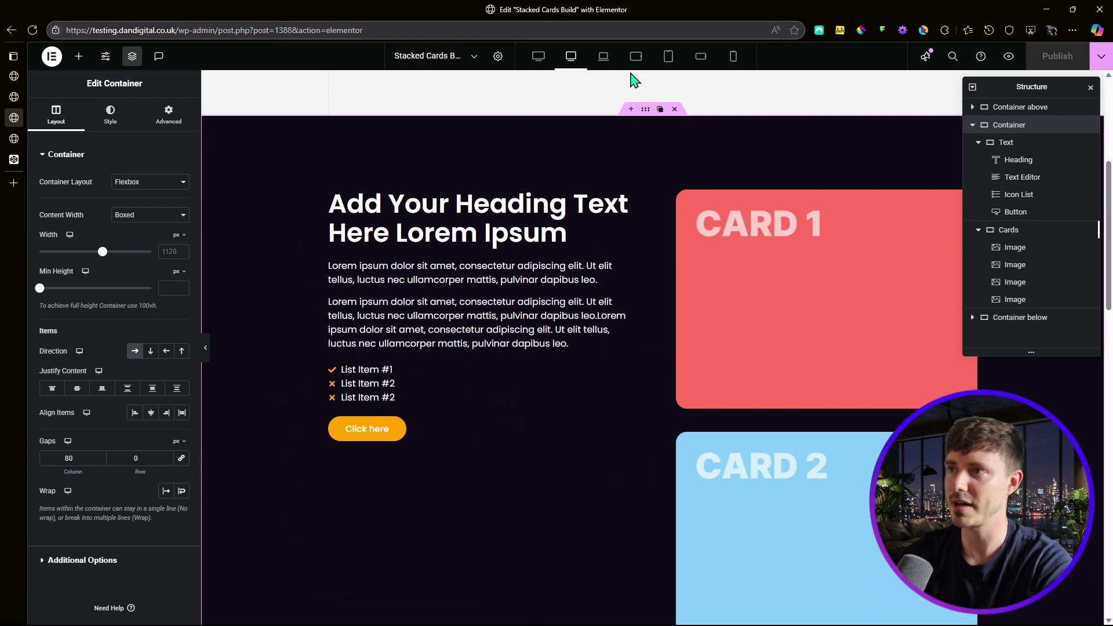
{"action": "left_click", "coordinate": [636, 57]}
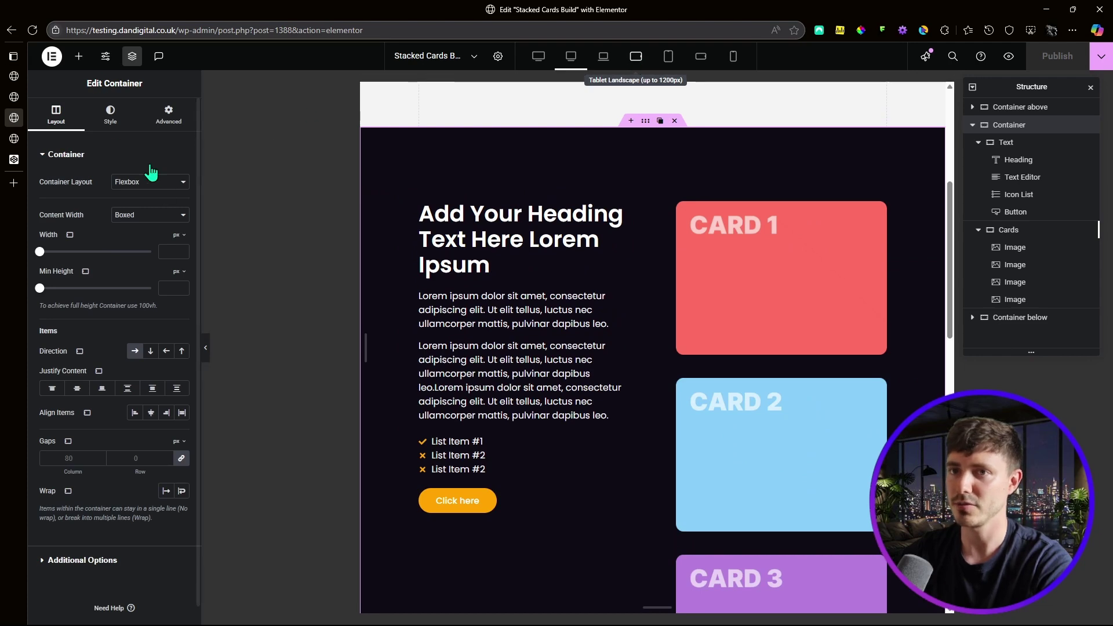
{"action": "left_click", "coordinate": [75, 560]}
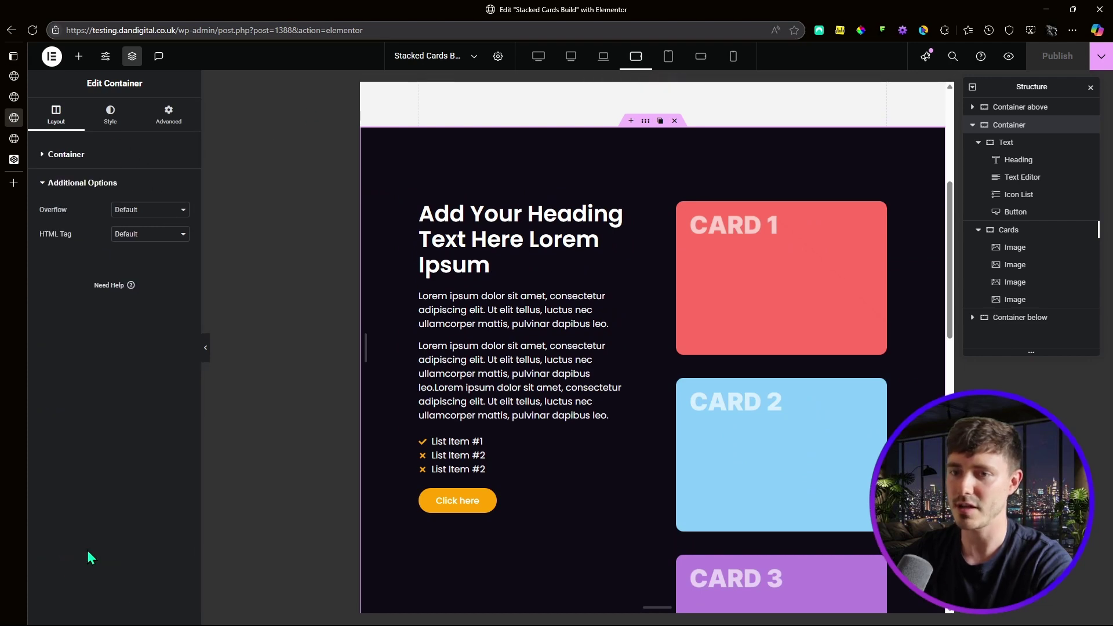
{"action": "left_click", "coordinate": [59, 156]}
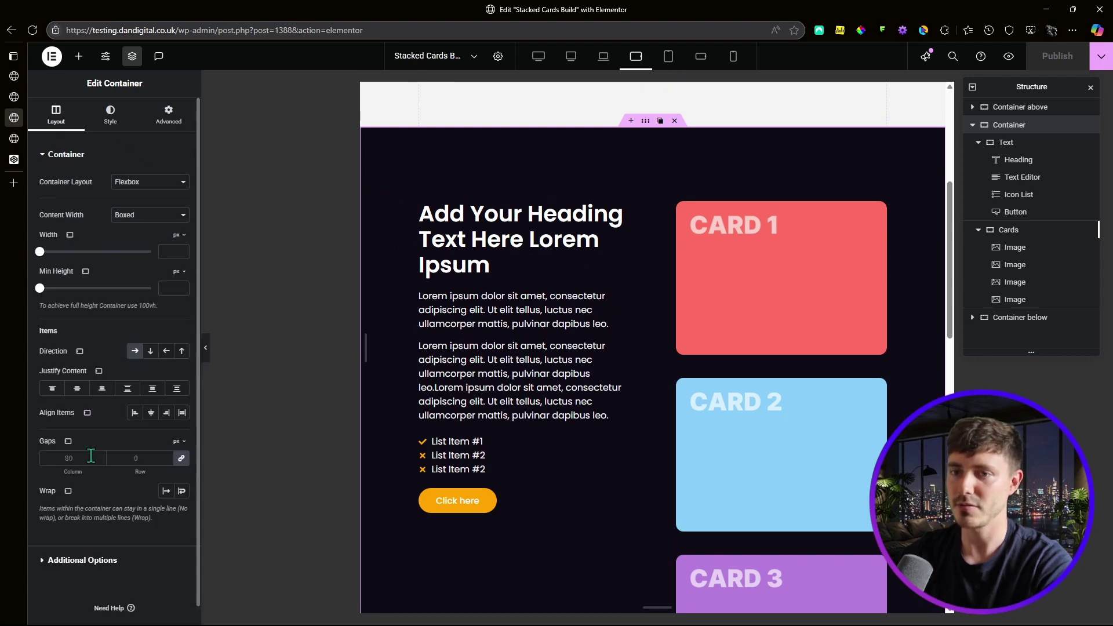
{"action": "left_click", "coordinate": [55, 458]}
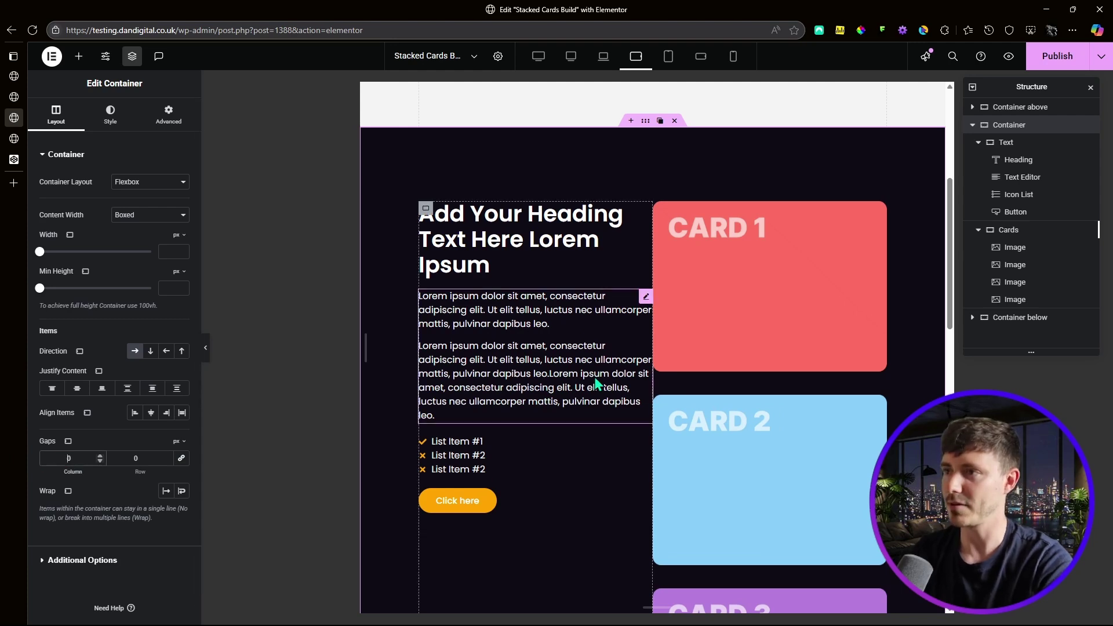
{"action": "type", "text": "6"}
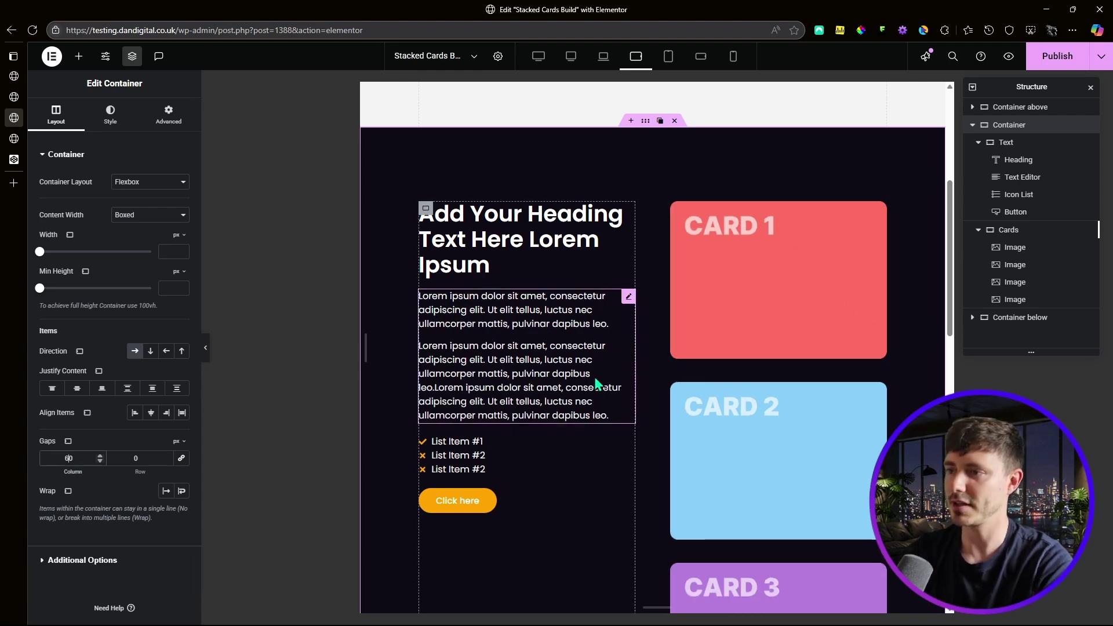
Set the main container's column gap to 50 px for the Mobile Landscape breakpoint.
{"action": "left_click", "coordinate": [701, 58]}
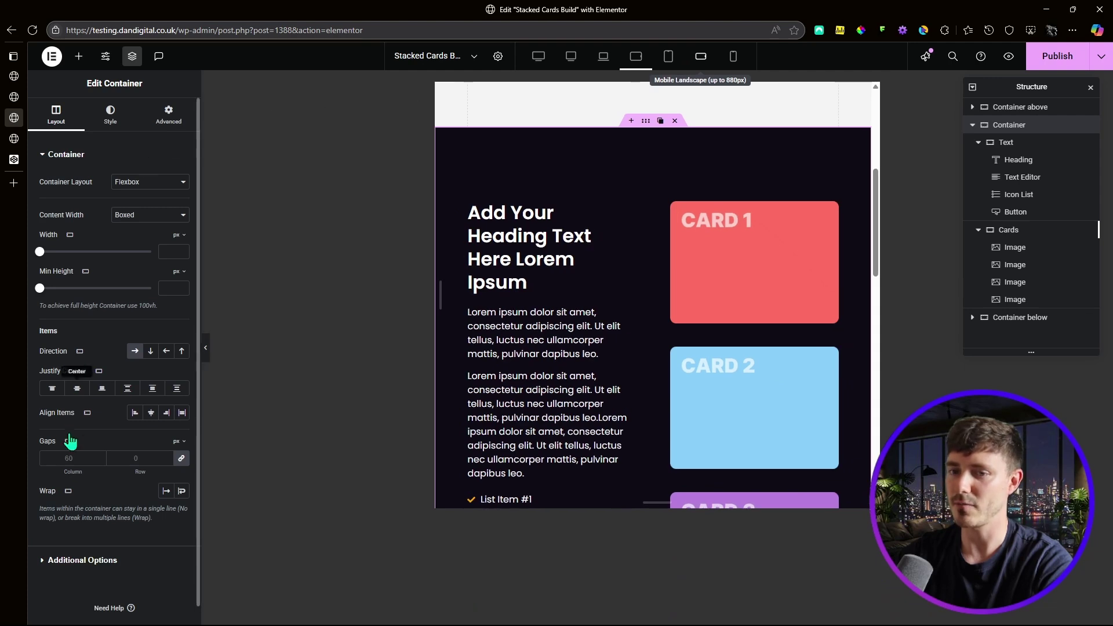
{"action": "left_click", "coordinate": [69, 458]}
{"action": "type", "text": "0"}
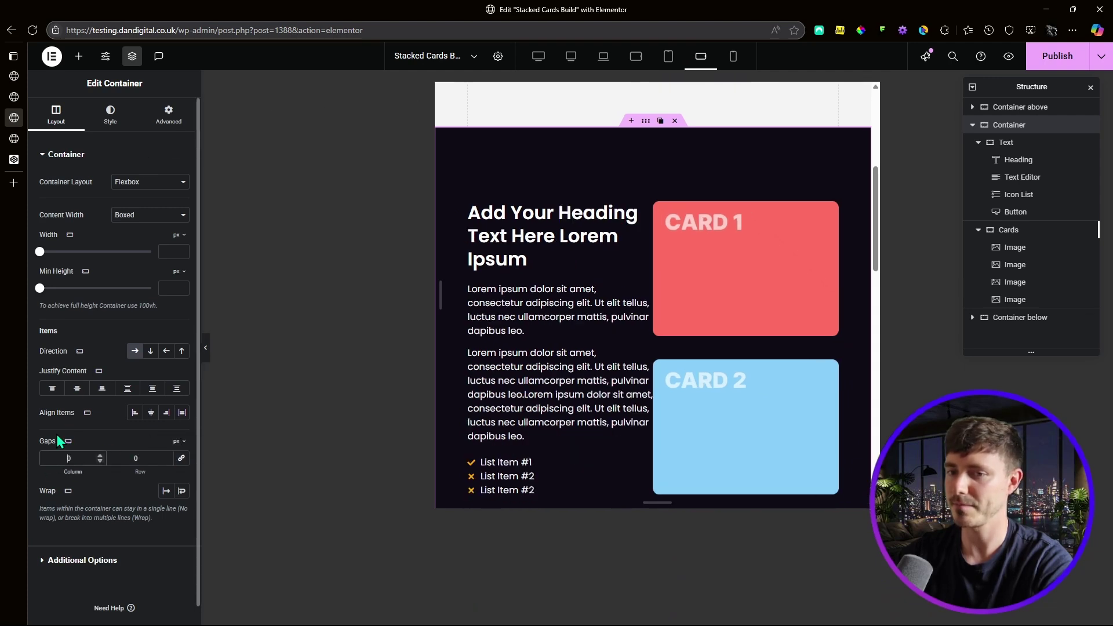
{"action": "type", "text": "5"}
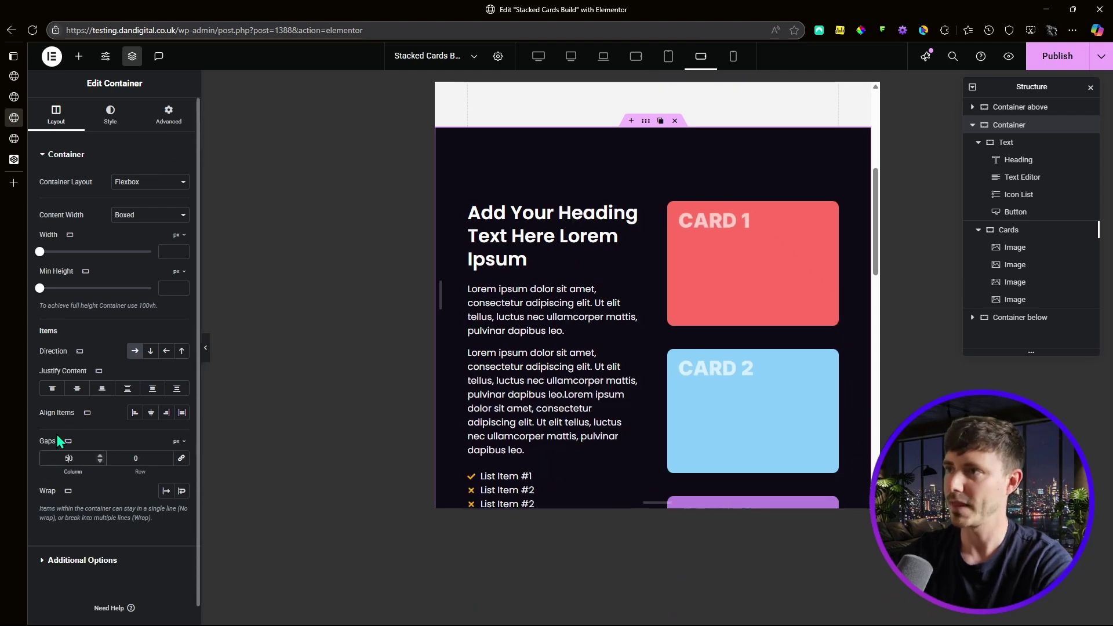
For the Mobile Portrait breakpoint, set the Text container's padding to 0 rem on all sides.
{"action": "left_click", "coordinate": [733, 58]}
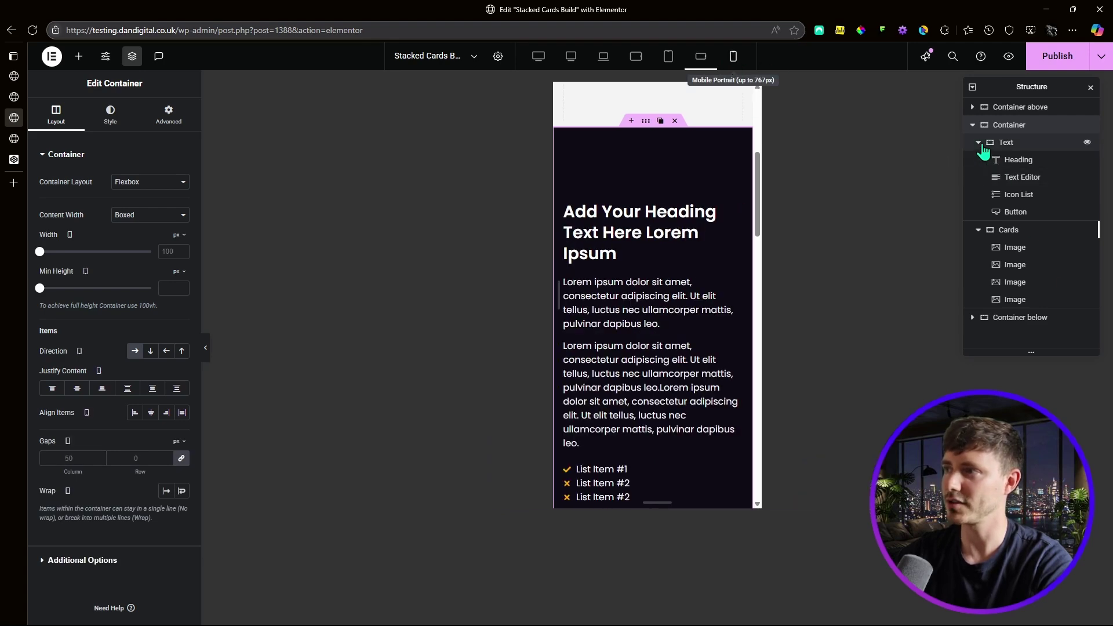
{"action": "scroll", "coordinate": [632, 255], "scroll_direction": "down", "scroll_amount": 6}
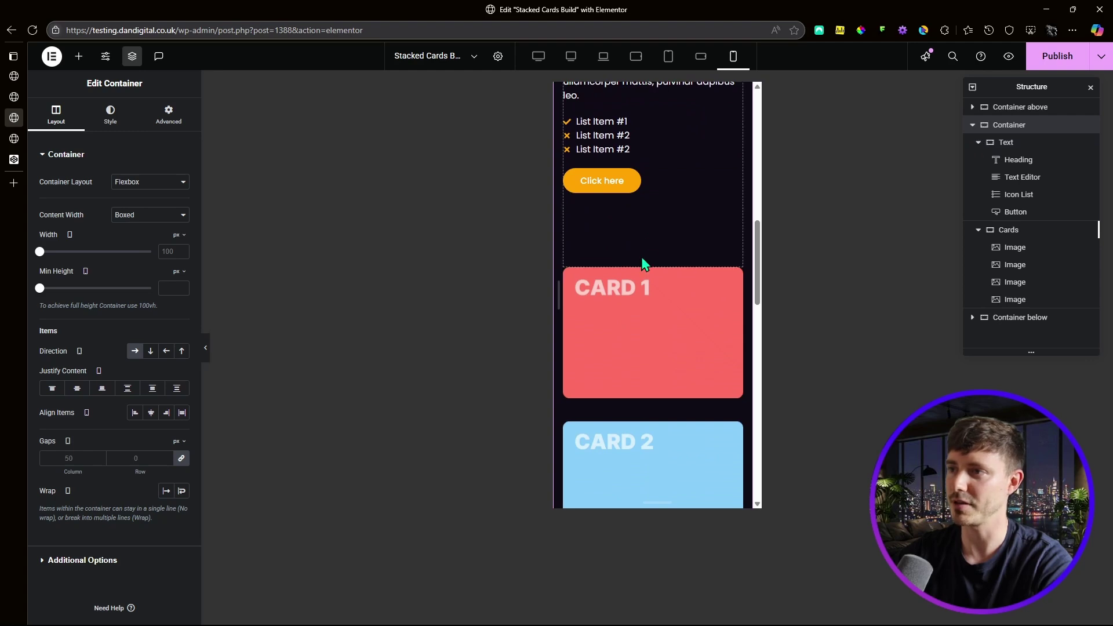
{"action": "scroll", "coordinate": [687, 248], "scroll_direction": "up", "scroll_amount": 1}
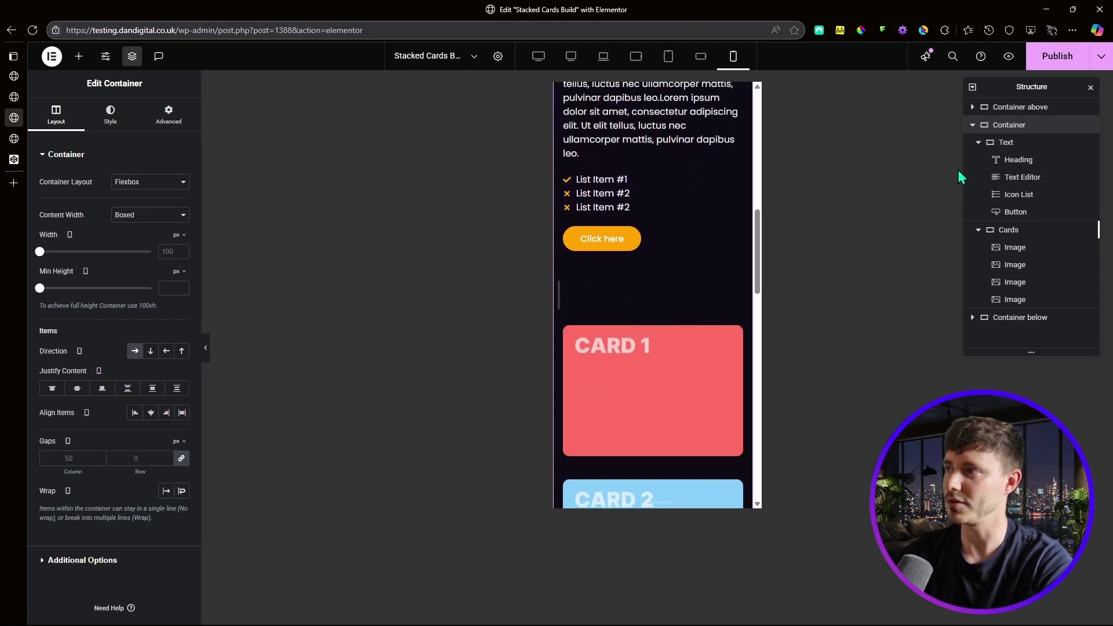
{"action": "left_click", "coordinate": [1005, 144]}
{"action": "left_click", "coordinate": [1009, 161]}
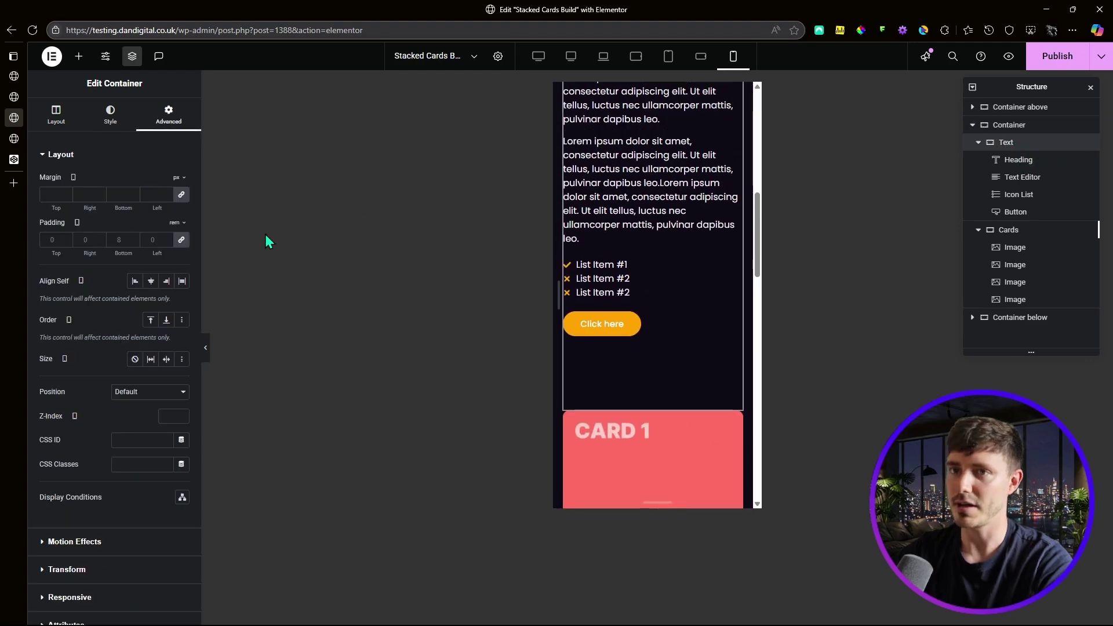
{"action": "left_click", "coordinate": [181, 244]}
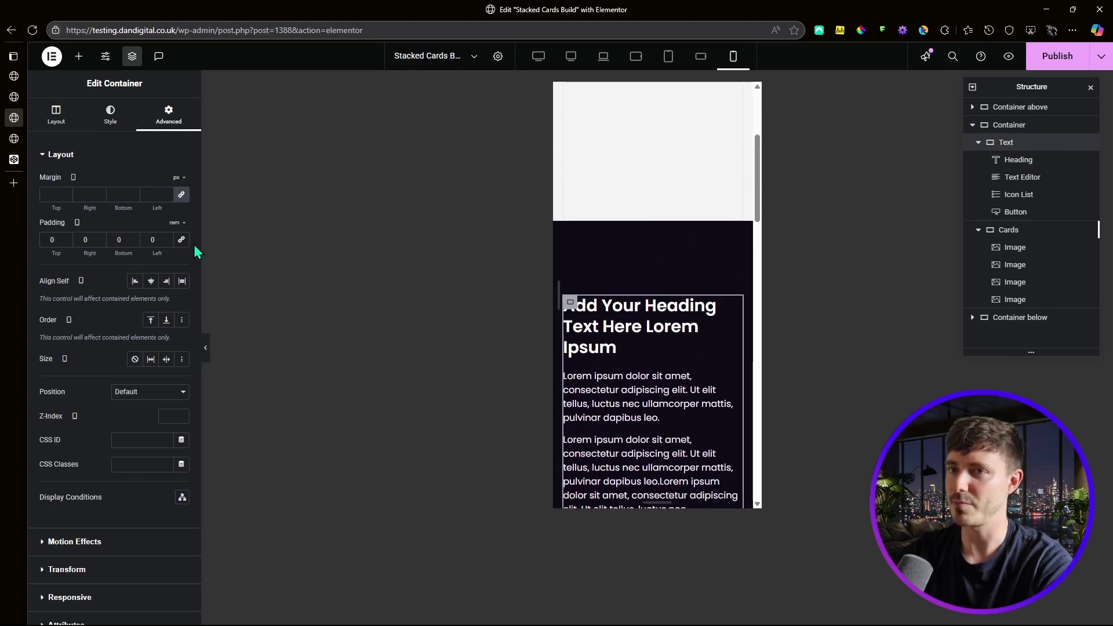
{"action": "scroll", "coordinate": [586, 256], "scroll_direction": "down", "scroll_amount": 5}
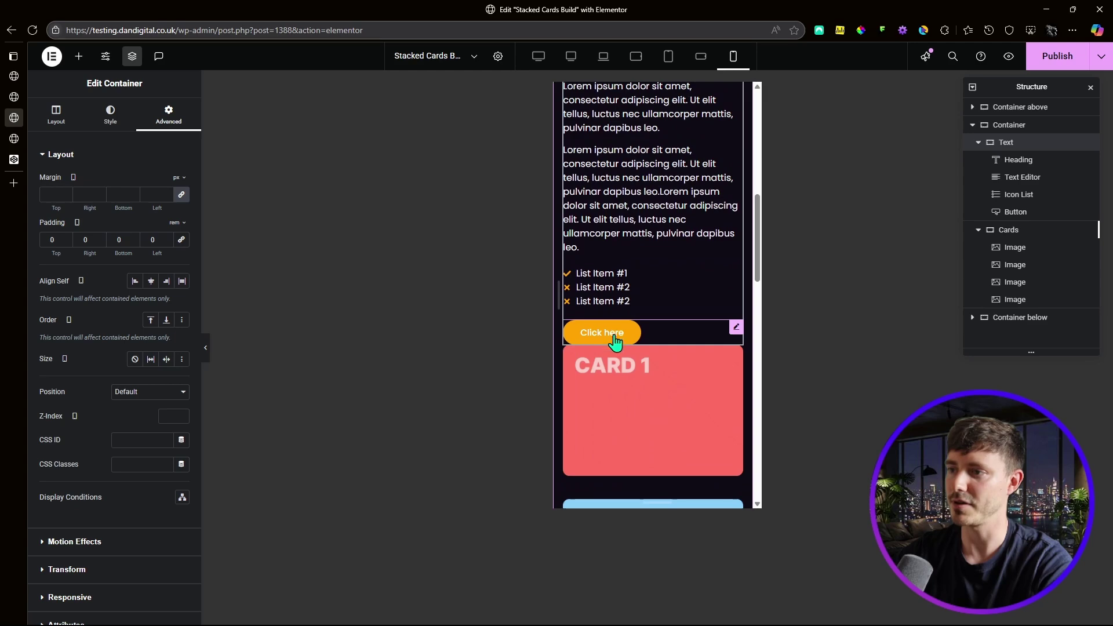
Set the main container's gaps for Mobile Portrait to 0 px column and 40 px row.
{"action": "left_click", "coordinate": [1009, 124]}
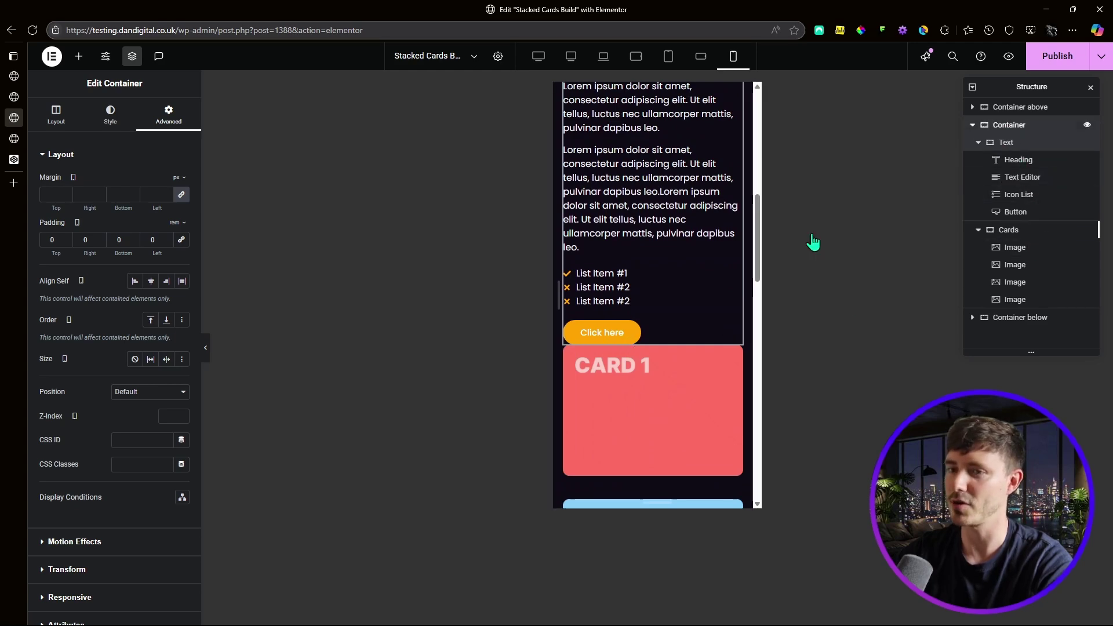
{"action": "left_click", "coordinate": [181, 457]}
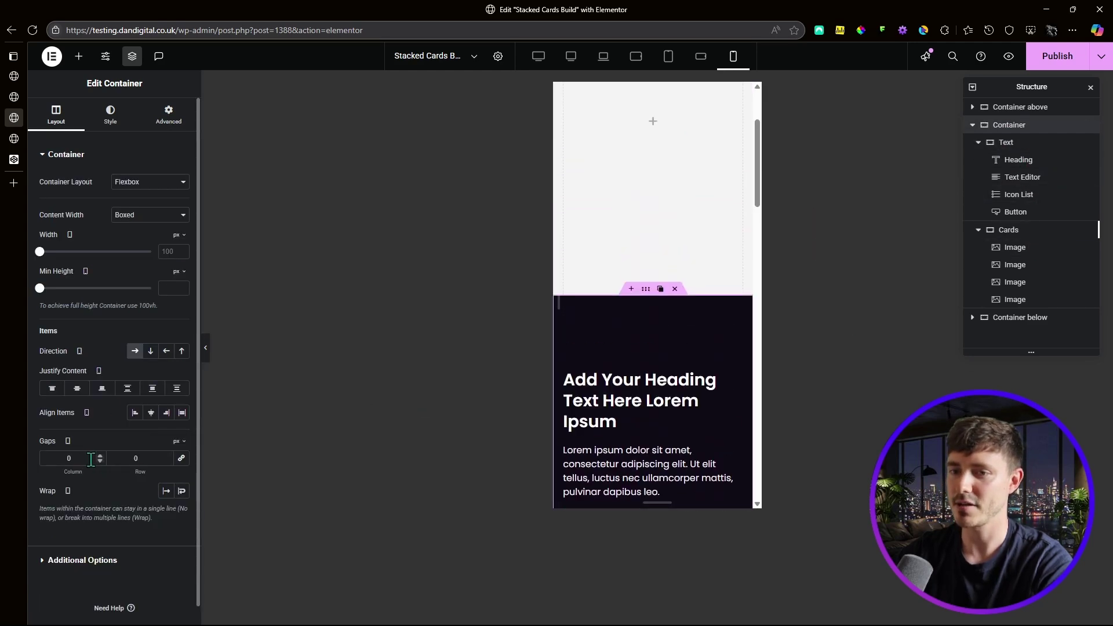
{"action": "left_click", "coordinate": [127, 461]}
{"action": "type", "text": "4"}
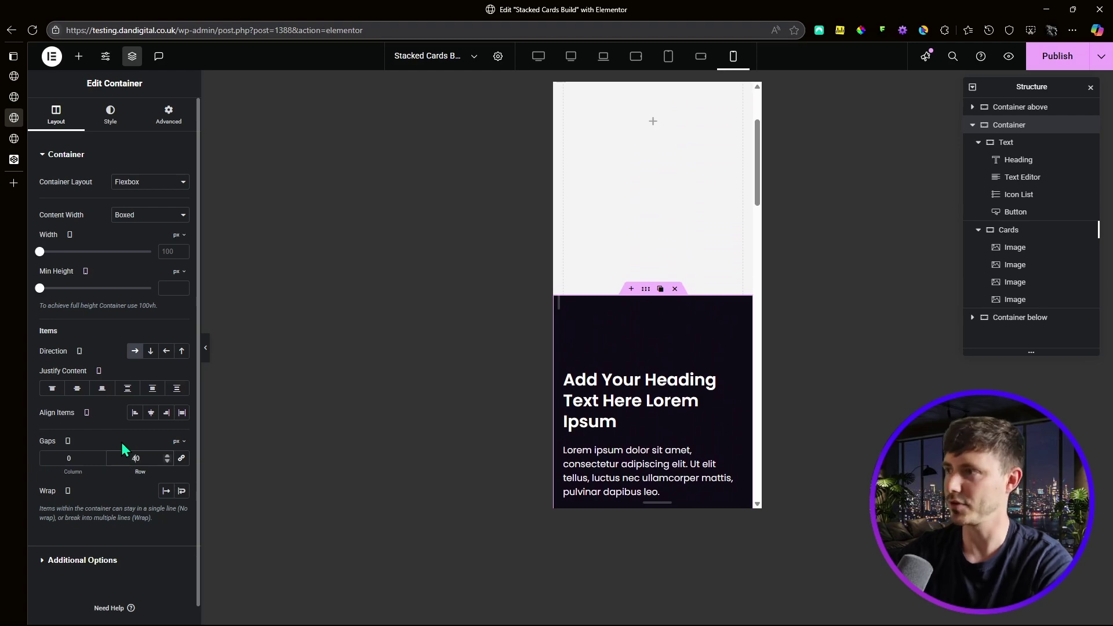
{"action": "scroll", "coordinate": [699, 371], "scroll_direction": "down", "scroll_amount": 8}
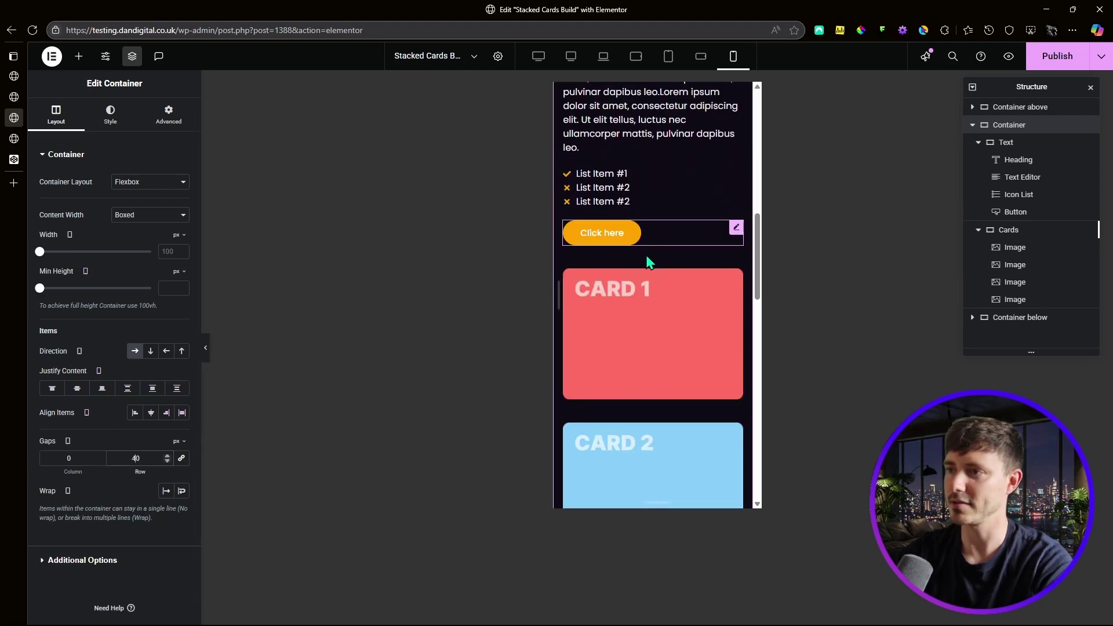
Set the Cards container's gaps for Mobile Portrait to 0 px column and 20 px row.
{"action": "left_click", "coordinate": [1014, 231]}
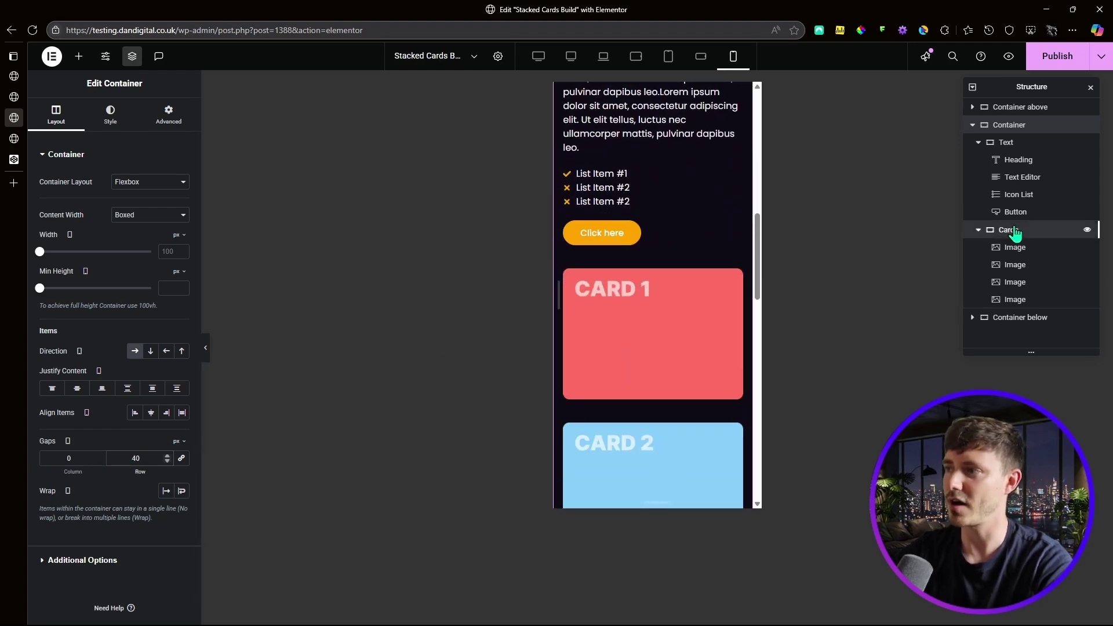
{"action": "scroll", "coordinate": [615, 440], "scroll_direction": "down", "scroll_amount": 1}
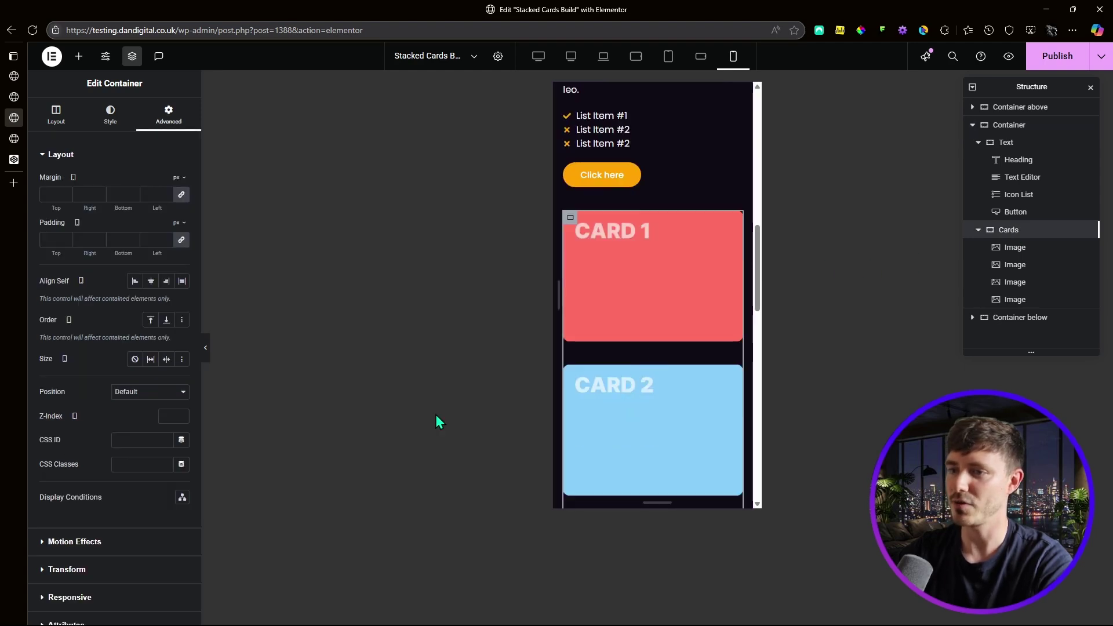
{"action": "scroll", "coordinate": [71, 495], "scroll_direction": "down", "scroll_amount": 2}
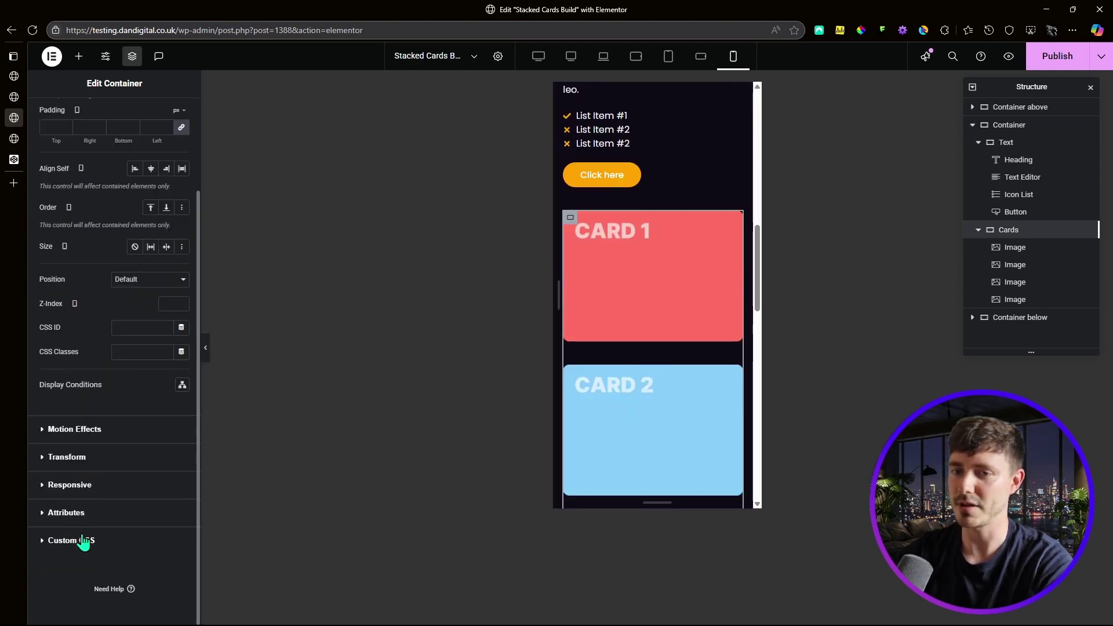
{"action": "scroll", "coordinate": [65, 135], "scroll_direction": "up", "scroll_amount": 3}
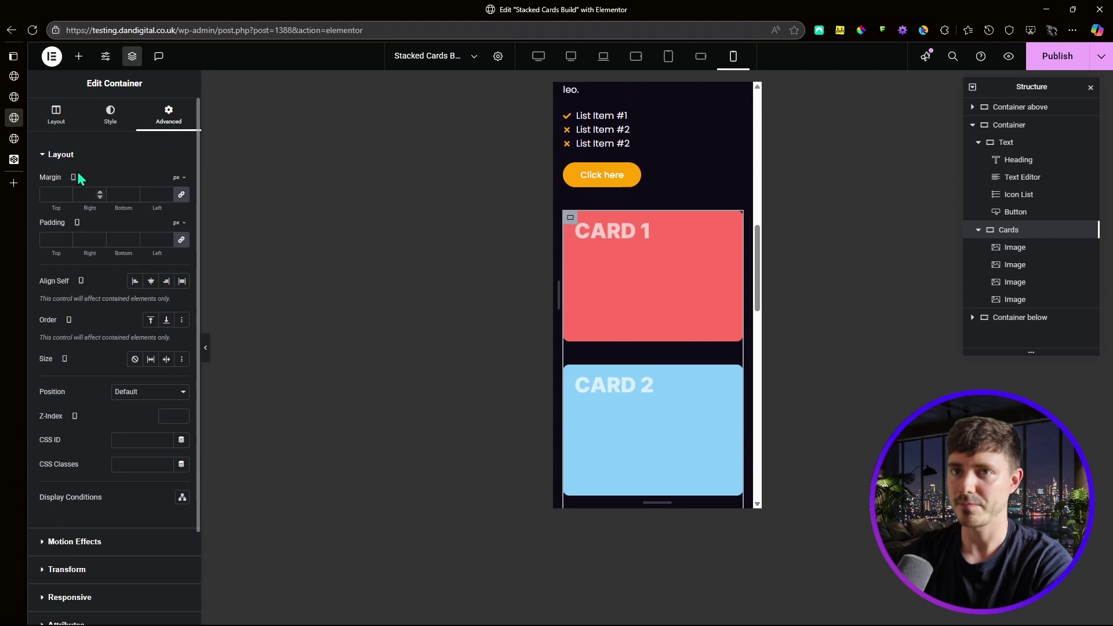
{"action": "left_click", "coordinate": [58, 118]}
{"action": "left_click", "coordinate": [167, 461]}
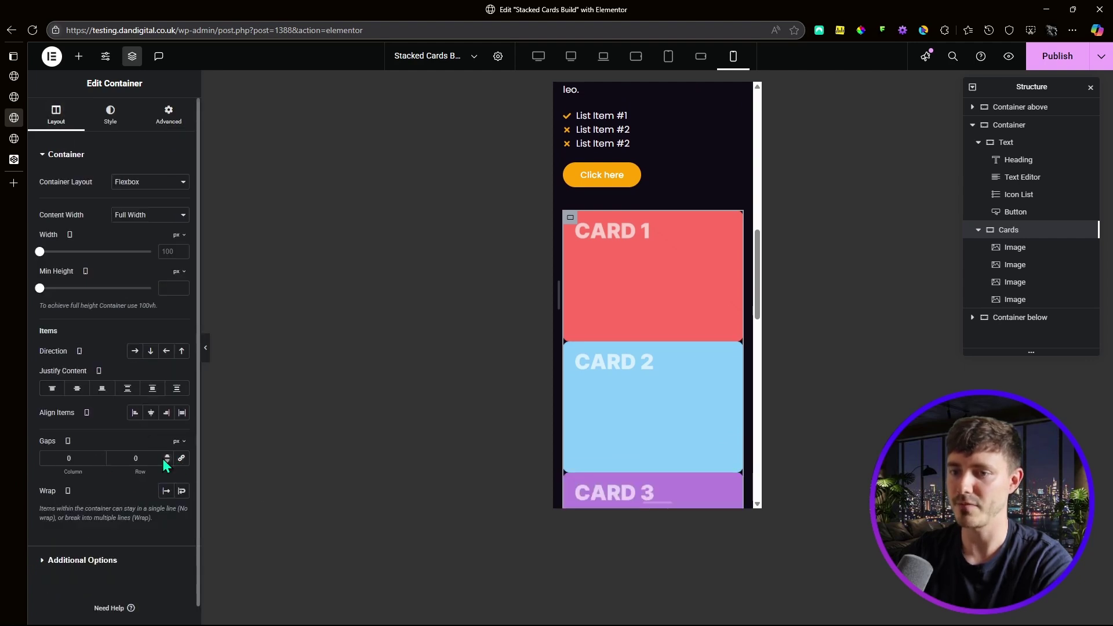
{"action": "type", "text": "20"}
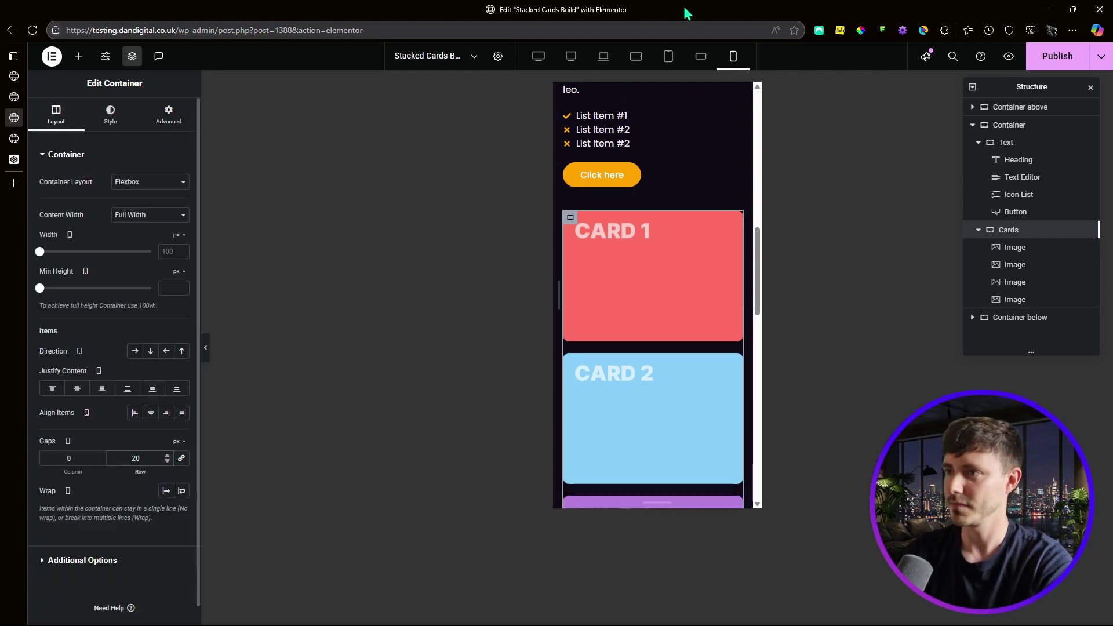
Remove Mobile Portrait from the devices on which the Text container is sticky.
{"action": "scroll", "coordinate": [678, 297], "scroll_direction": "up", "scroll_amount": 3}
{"action": "scroll", "coordinate": [683, 293], "scroll_direction": "down", "scroll_amount": 2}
{"action": "scroll", "coordinate": [683, 294], "scroll_direction": "up", "scroll_amount": 6}
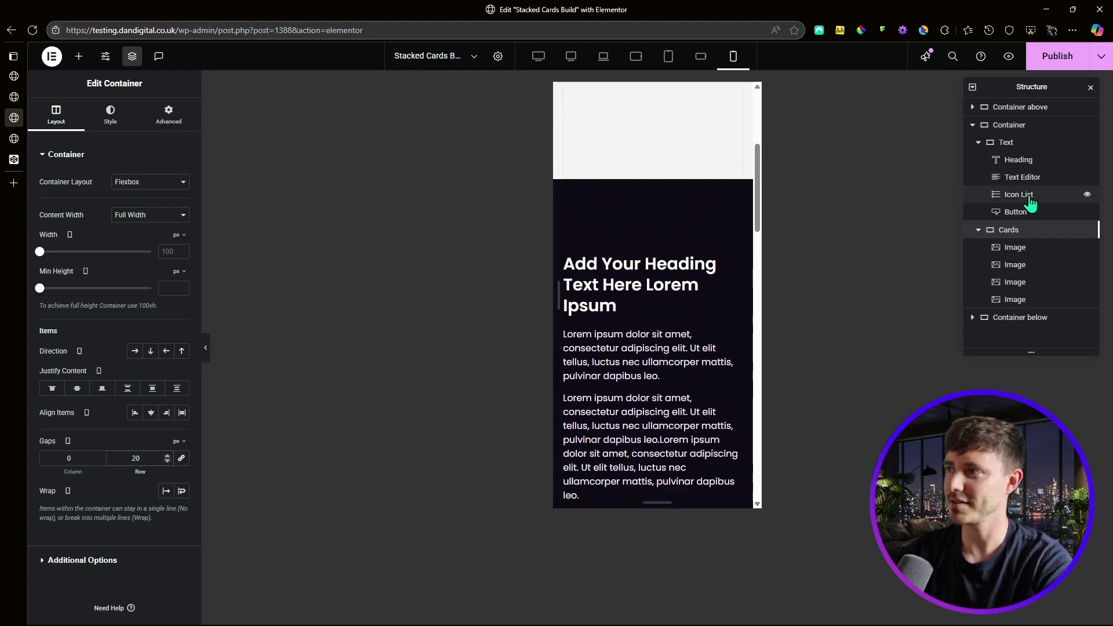
{"action": "left_click", "coordinate": [1025, 146]}
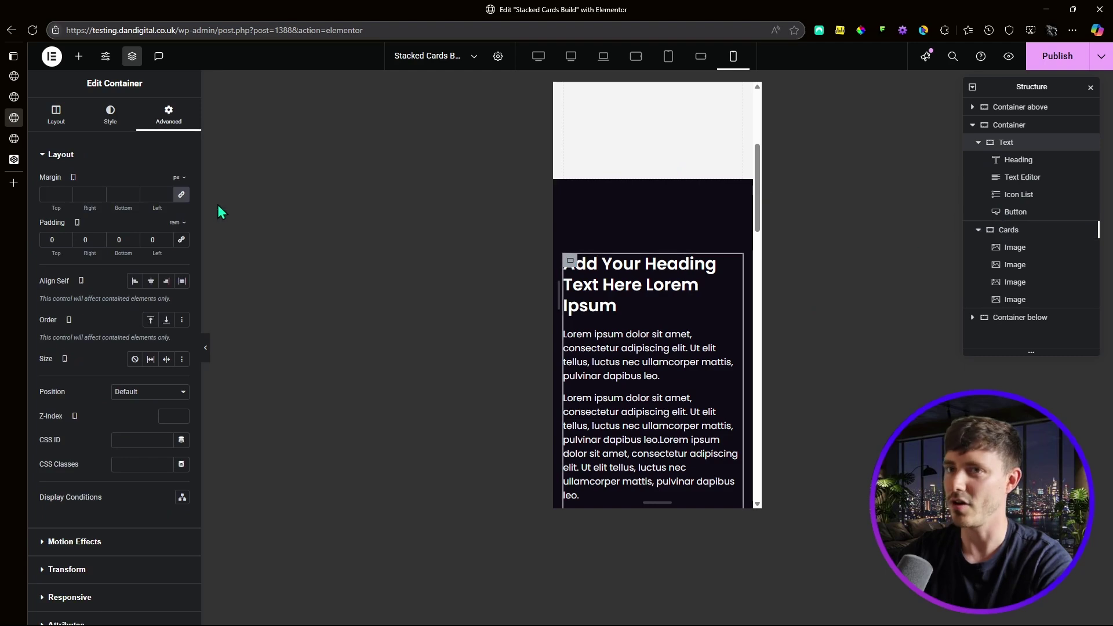
{"action": "scroll", "coordinate": [683, 311], "scroll_direction": "up", "scroll_amount": 5}
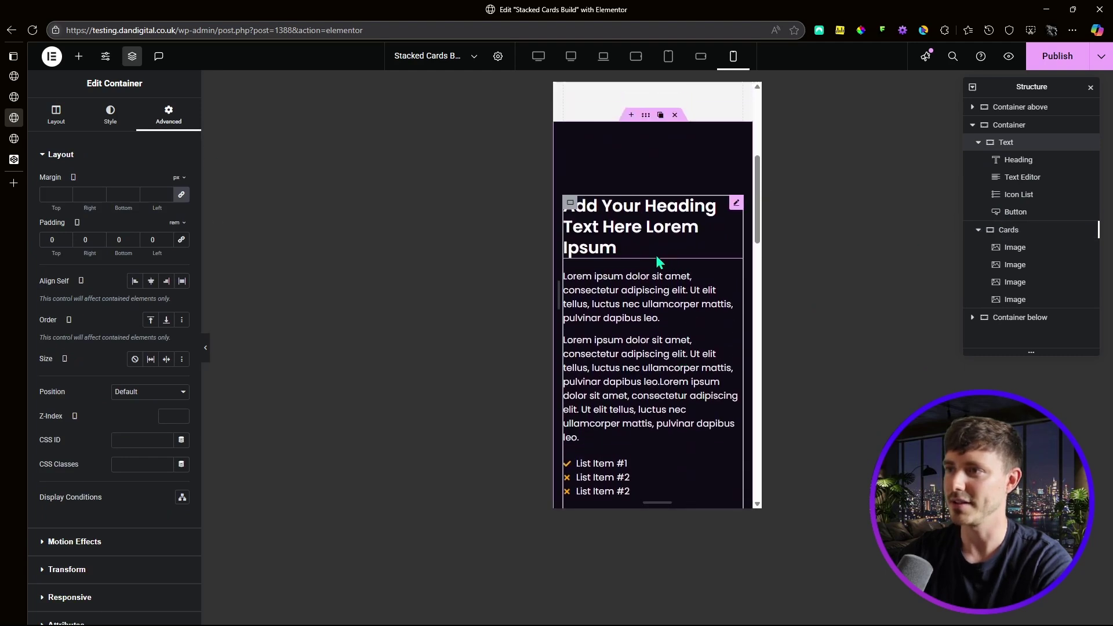
{"action": "scroll", "coordinate": [116, 406], "scroll_direction": "down", "scroll_amount": 3}
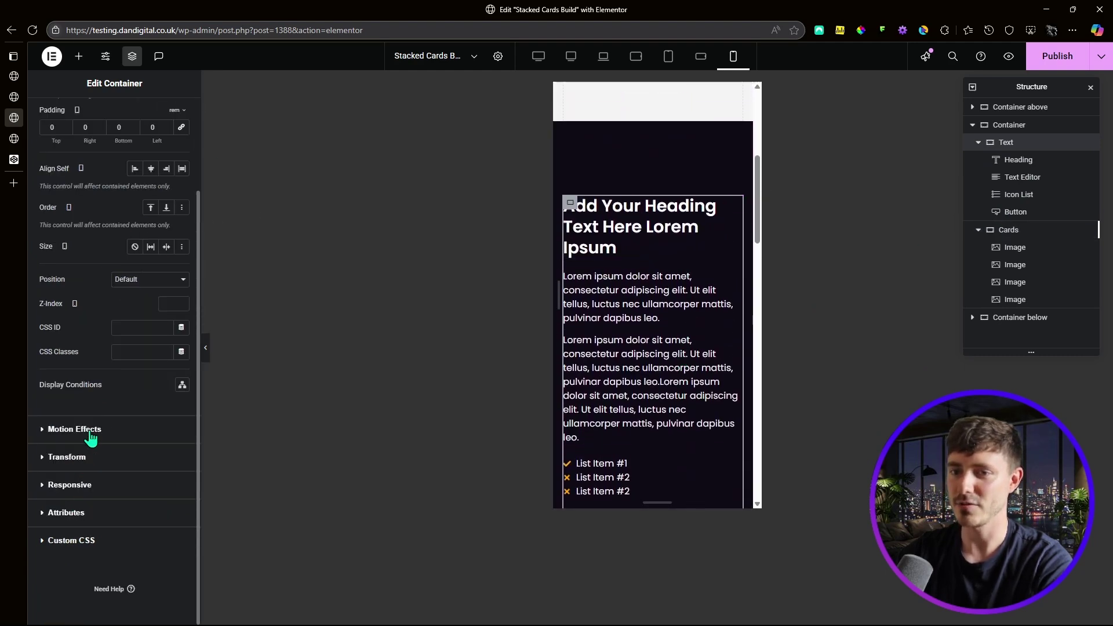
{"action": "left_click", "coordinate": [89, 430]}
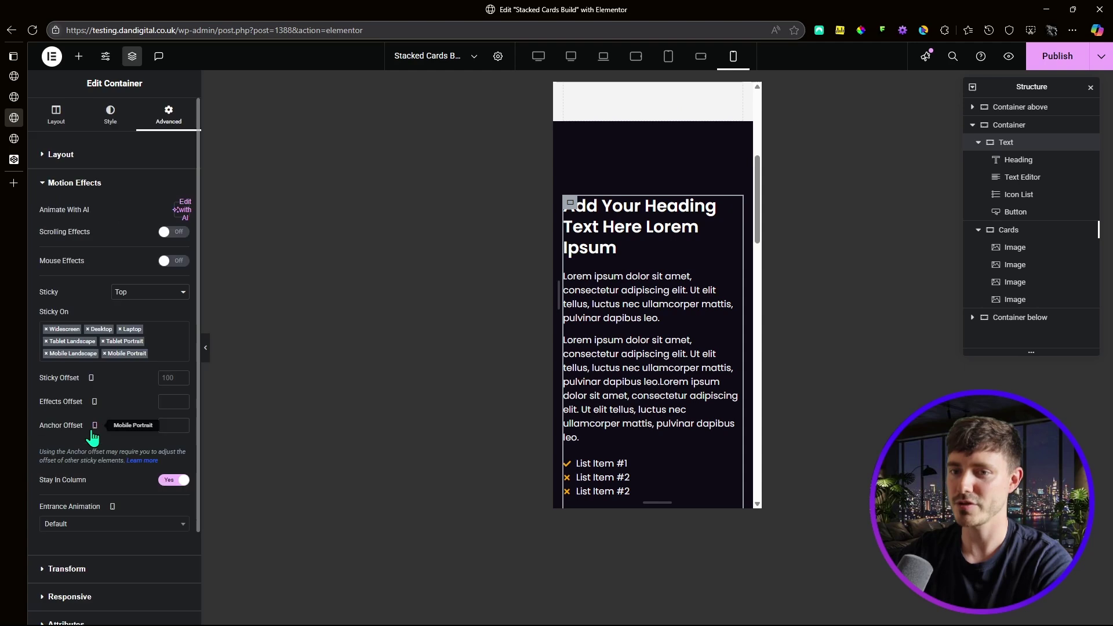
{"action": "left_click", "coordinate": [106, 356]}
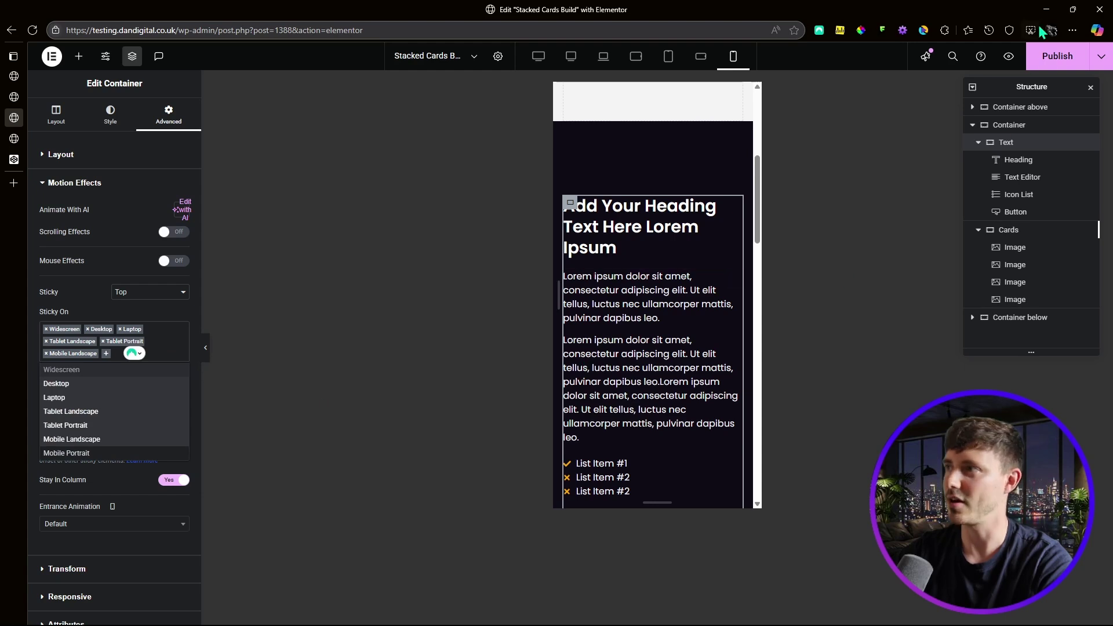
{"action": "left_click", "coordinate": [322, 391]}
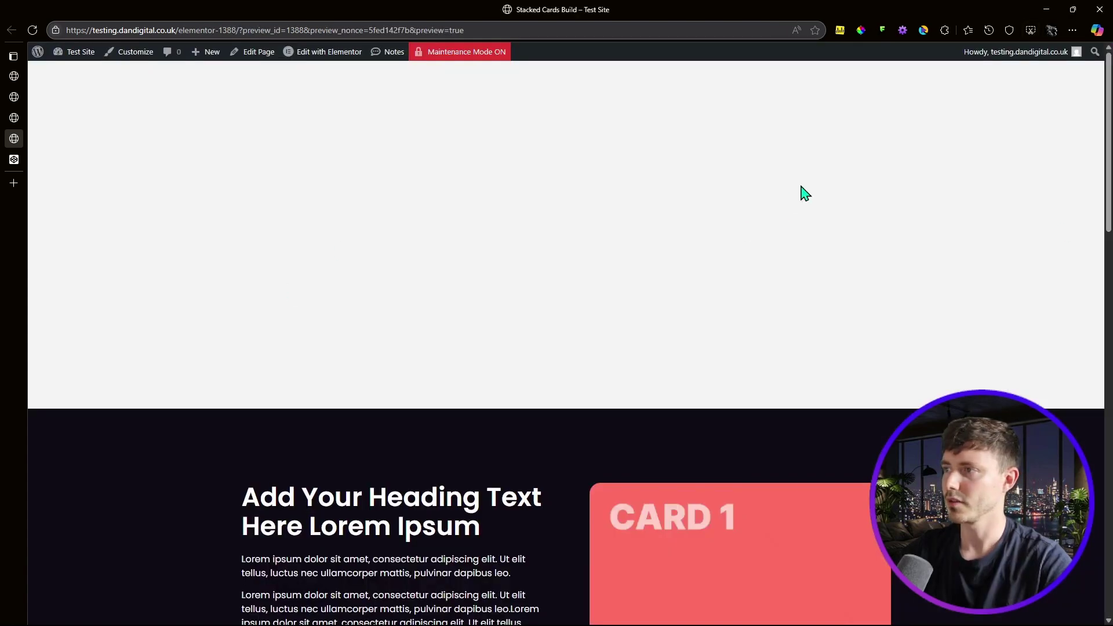
Open the developer tools on the page preview and examine the text and cards scrolling at mobile width.
{"action": "right_click", "coordinate": [802, 191]}
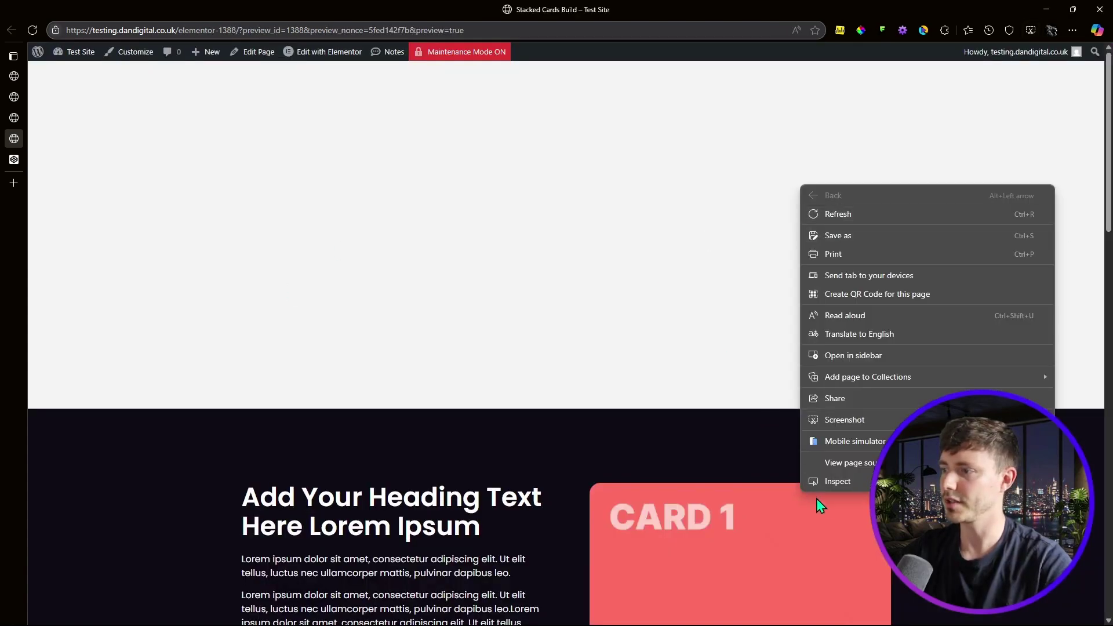
{"action": "left_click", "coordinate": [854, 483]}
{"action": "scroll", "coordinate": [149, 179], "scroll_direction": "down", "scroll_amount": 5}
{"action": "scroll", "coordinate": [162, 217], "scroll_direction": "down", "scroll_amount": 2}
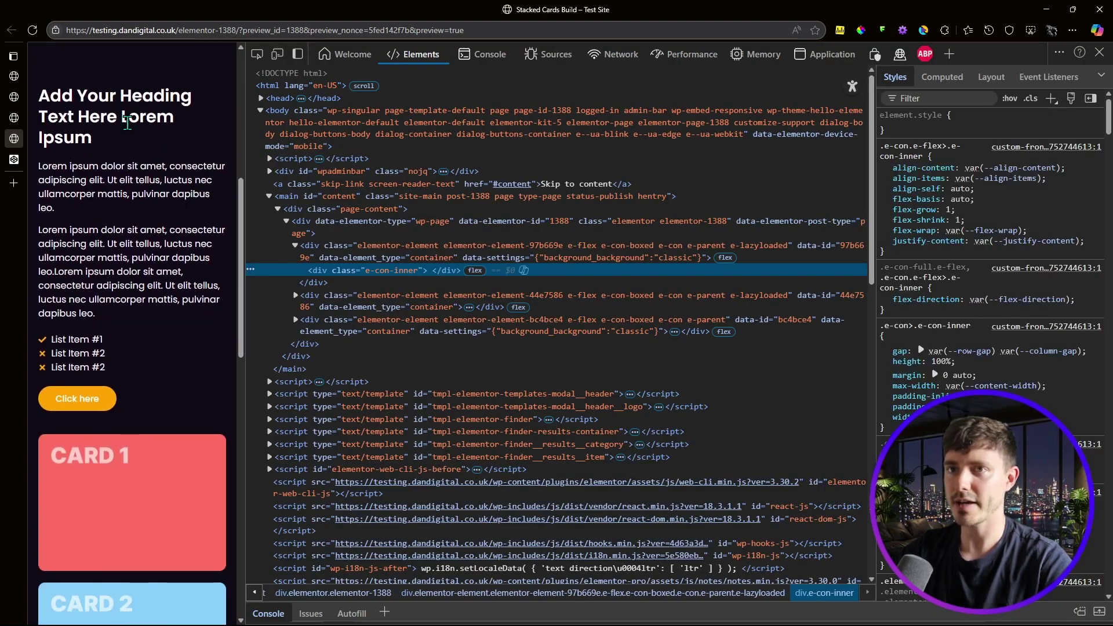
{"action": "scroll", "coordinate": [152, 123], "scroll_direction": "down", "scroll_amount": 2}
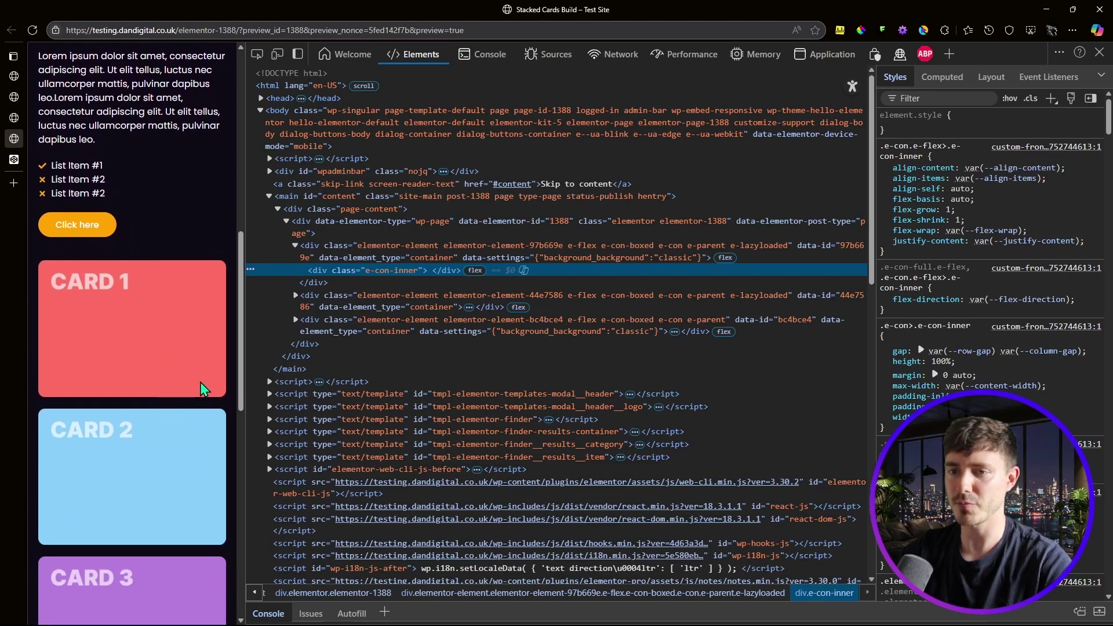
Examine how the four cards stack and rotate while scrolling the preview at mobile width, including their spacing from the viewport's upper edge.
{"action": "scroll", "coordinate": [199, 371], "scroll_direction": "down", "scroll_amount": 3}
{"action": "scroll", "coordinate": [193, 272], "scroll_direction": "down", "scroll_amount": 4}
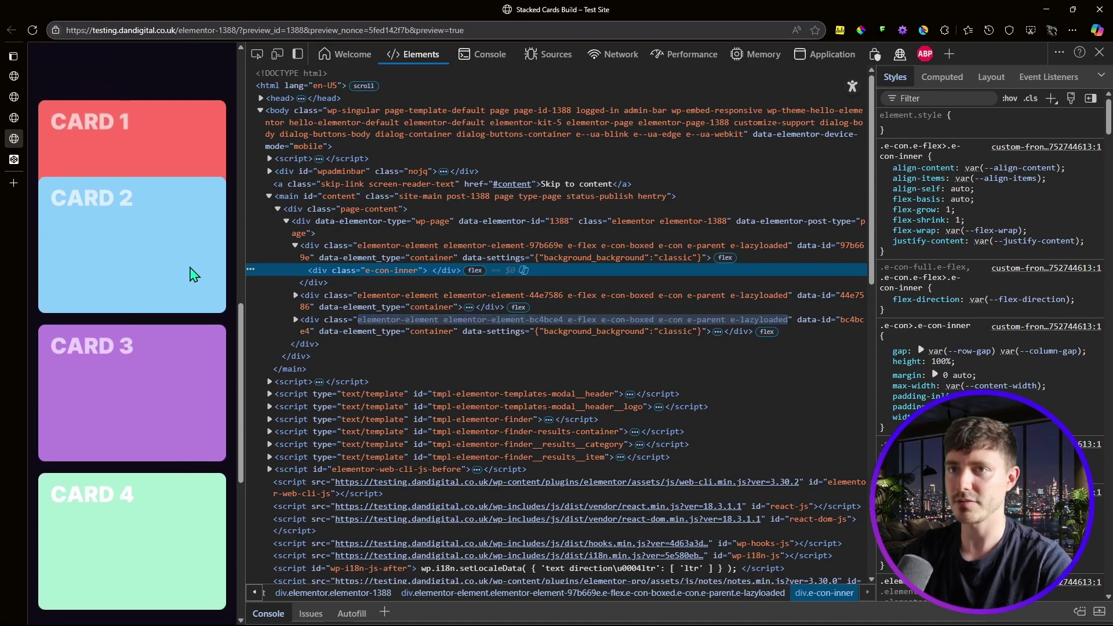
{"action": "scroll", "coordinate": [169, 263], "scroll_direction": "down", "scroll_amount": 2}
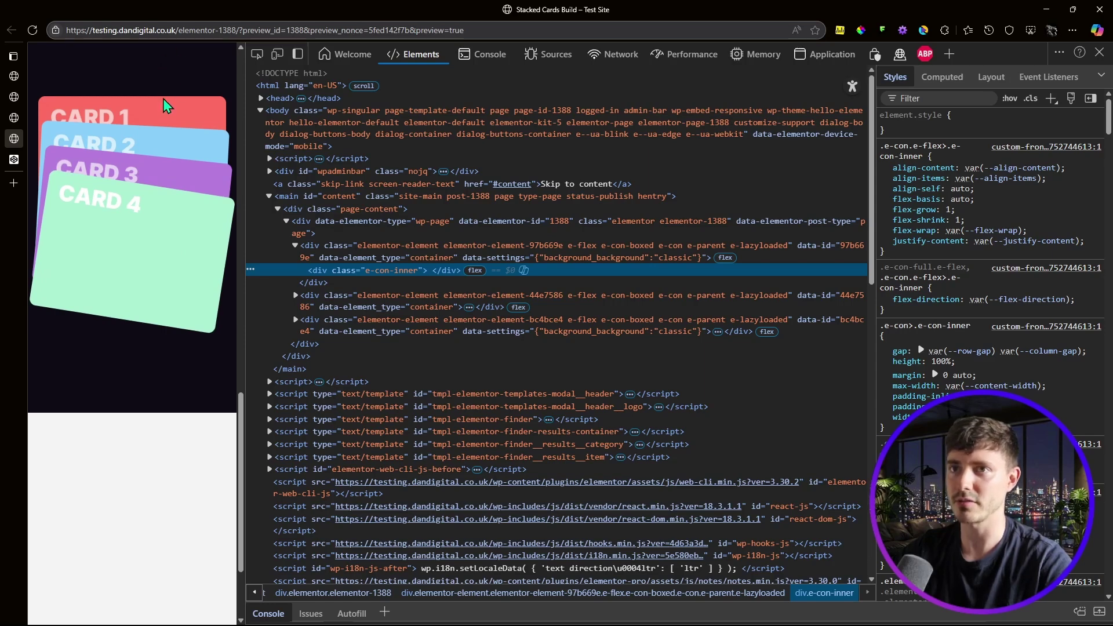
{"action": "scroll", "coordinate": [173, 87], "scroll_direction": "up", "scroll_amount": 3}
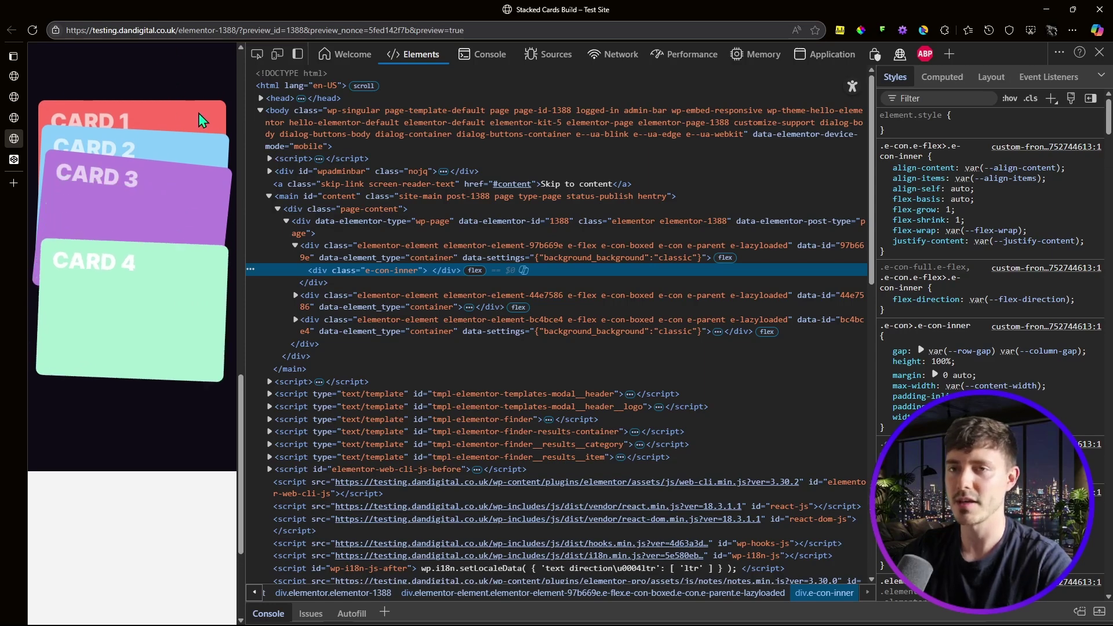
{"action": "scroll", "coordinate": [198, 124], "scroll_direction": "down", "scroll_amount": 2}
{"action": "scroll", "coordinate": [160, 139], "scroll_direction": "down", "scroll_amount": 1}
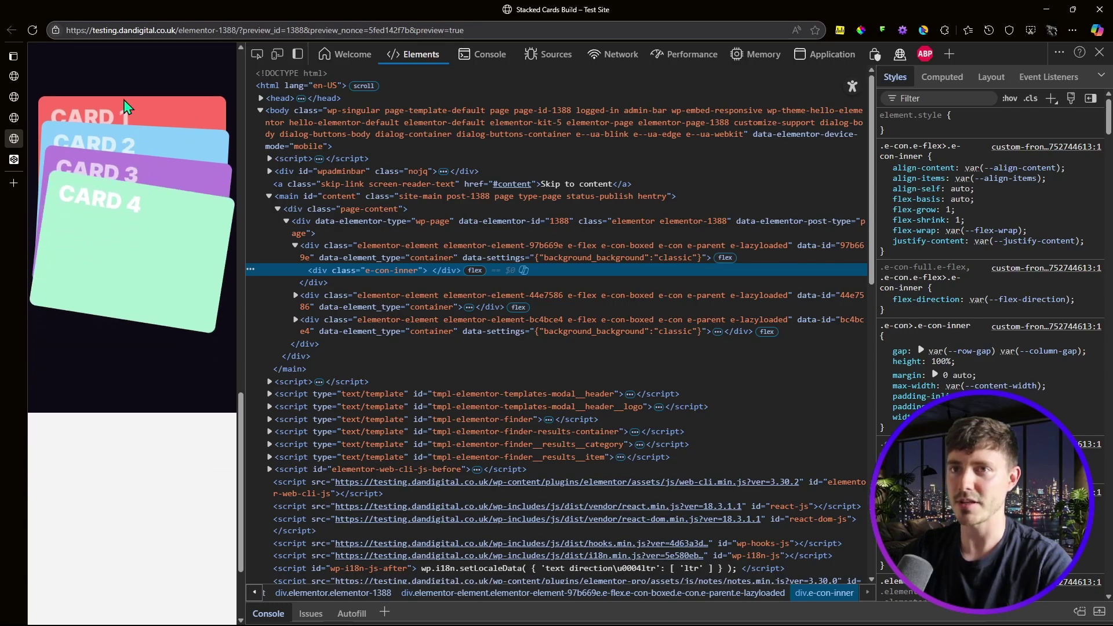
{"action": "scroll", "coordinate": [180, 168], "scroll_direction": "up", "scroll_amount": 1}
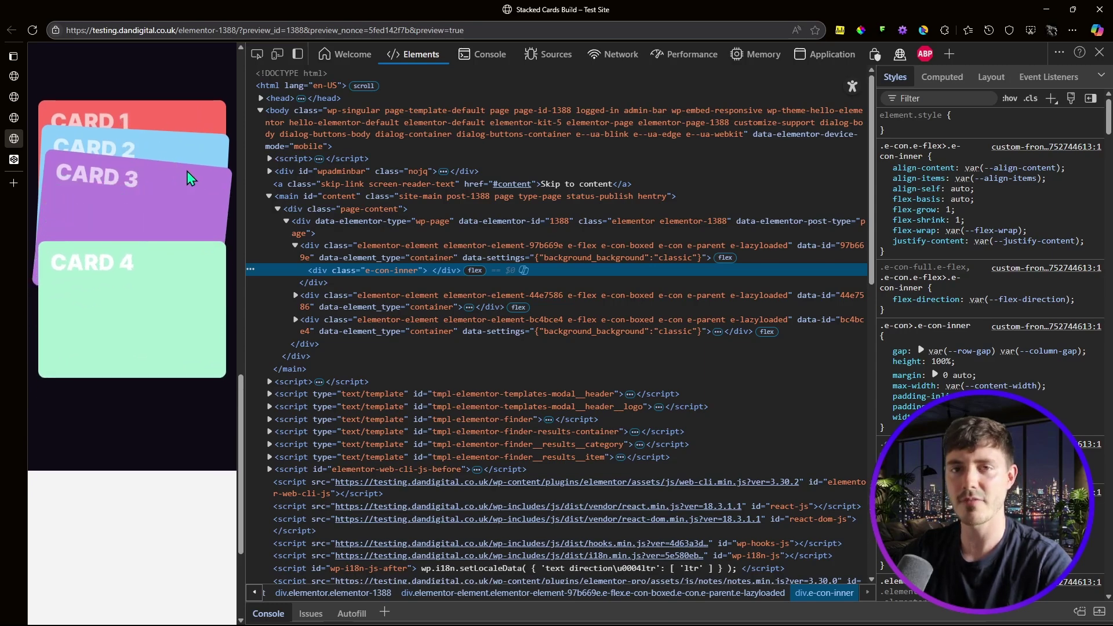
{"action": "scroll", "coordinate": [191, 178], "scroll_direction": "up", "scroll_amount": 5}
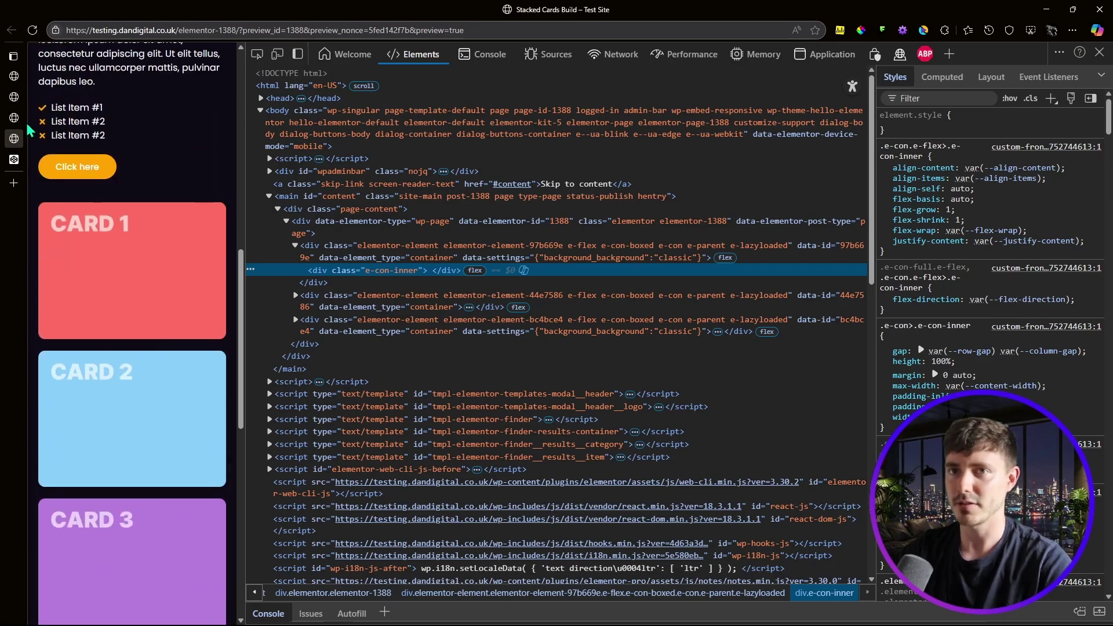
Return to the Elementor editor and set the first card image's Mobile Portrait sticky offset to 40.
{"action": "left_click", "coordinate": [15, 119]}
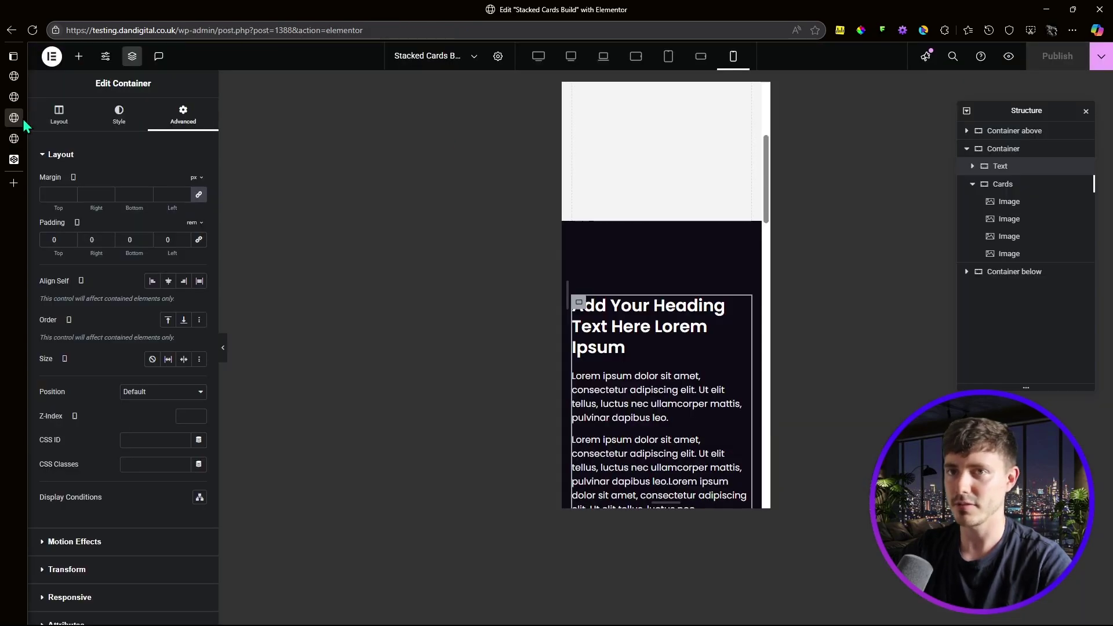
{"action": "left_click", "coordinate": [1035, 204]}
{"action": "scroll", "coordinate": [127, 382], "scroll_direction": "down", "scroll_amount": 5}
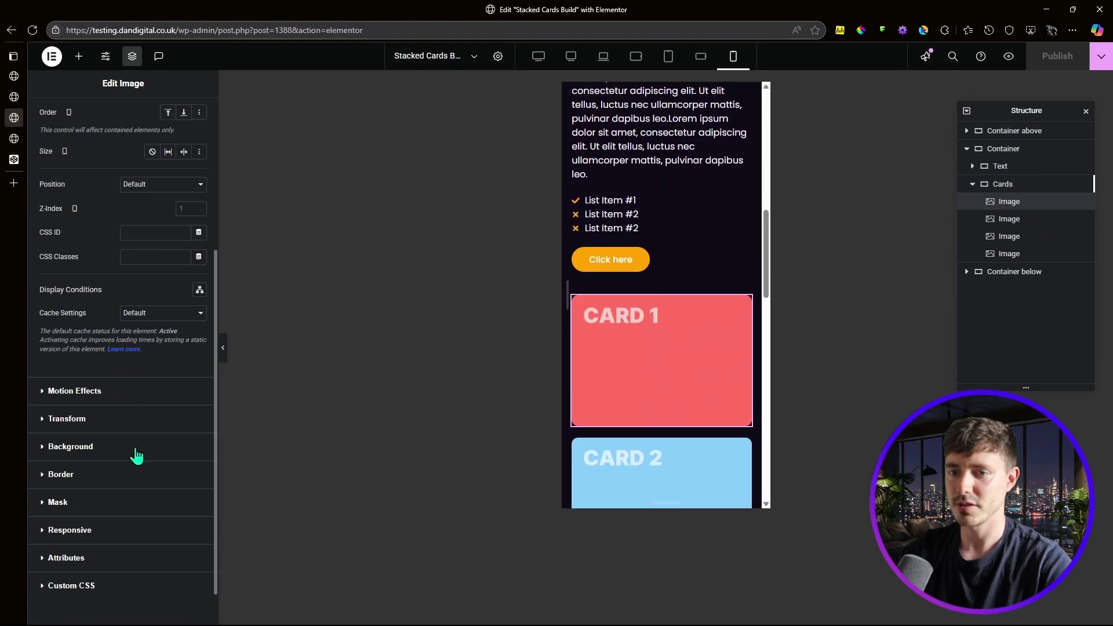
{"action": "left_click", "coordinate": [107, 392]}
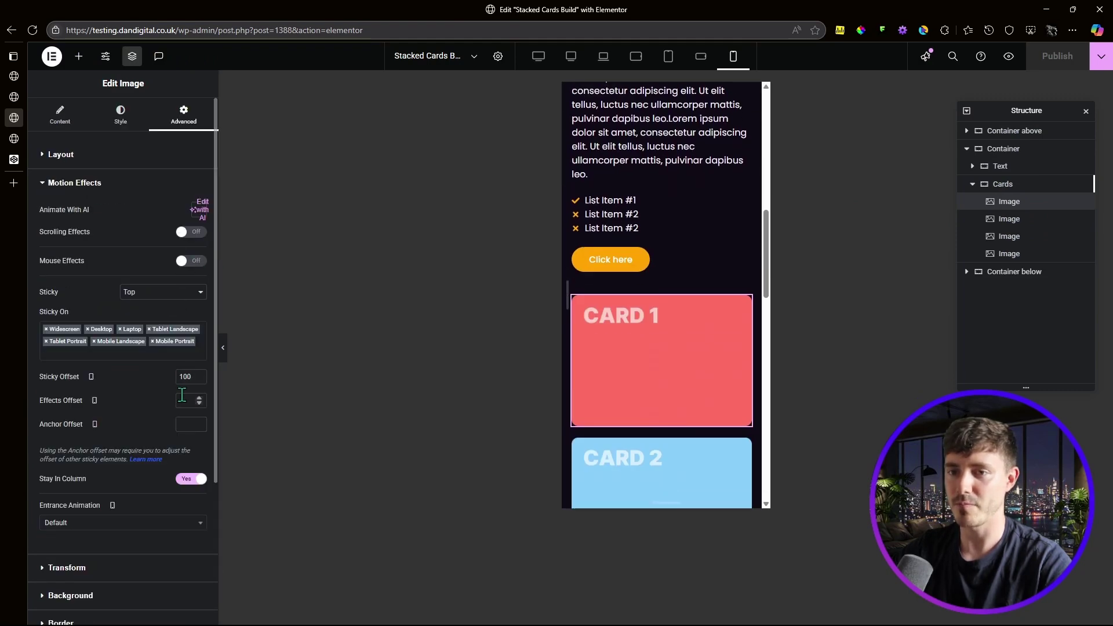
{"action": "double_click", "coordinate": [184, 376]}
{"action": "type", "text": "40"}
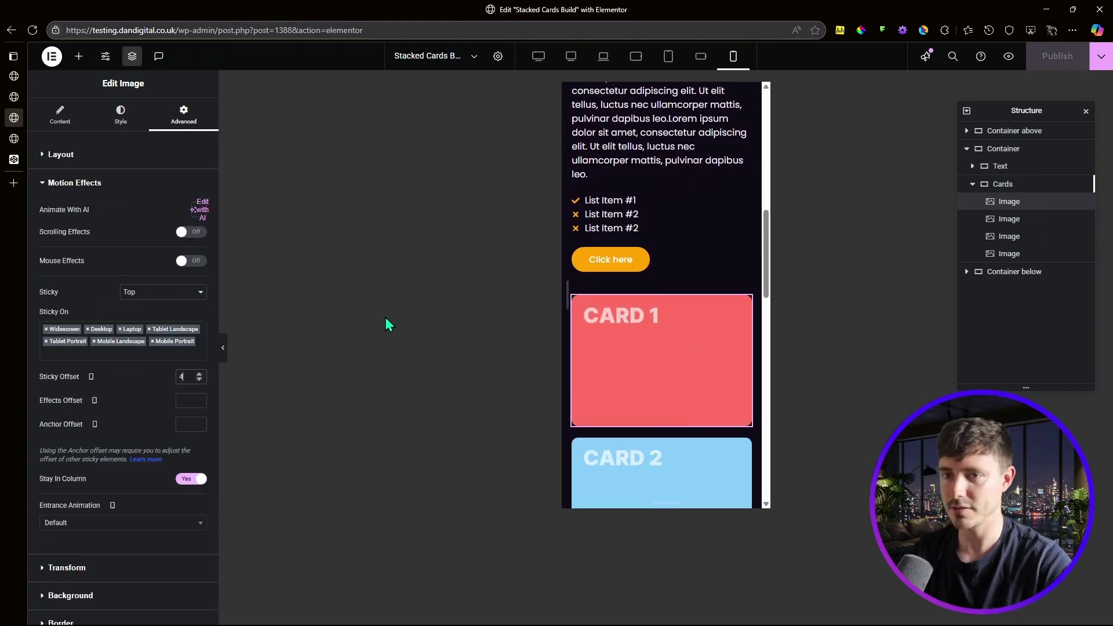
Set the second card image's sticky offset for Mobile Portrait to 65.
{"action": "left_click", "coordinate": [1011, 223]}
{"action": "scroll", "coordinate": [166, 224], "scroll_direction": "down", "scroll_amount": 5}
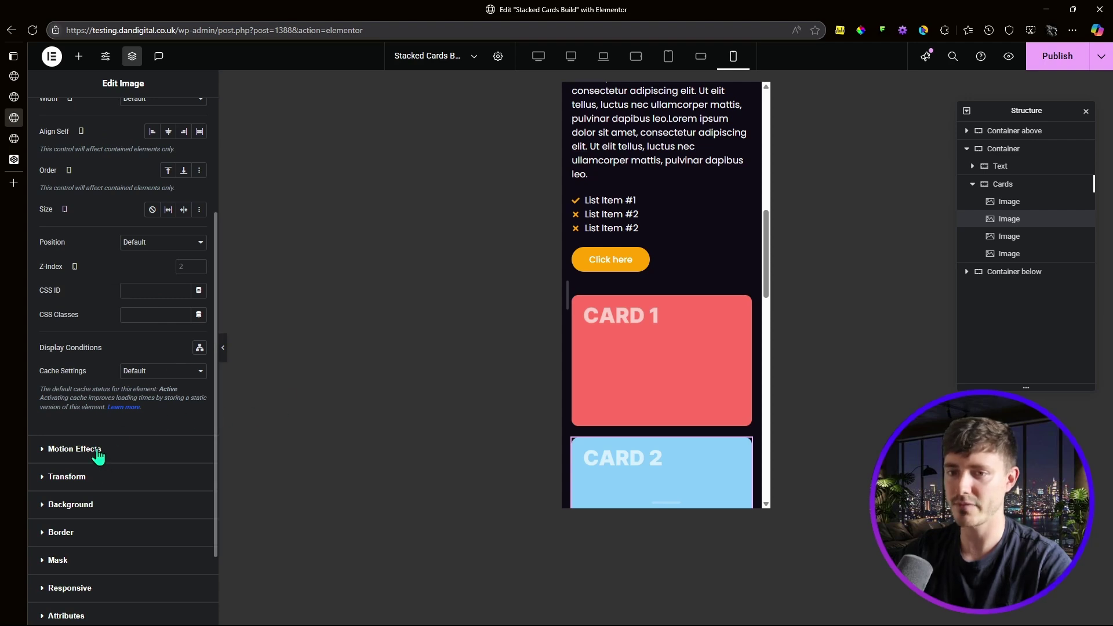
{"action": "left_click", "coordinate": [75, 449]}
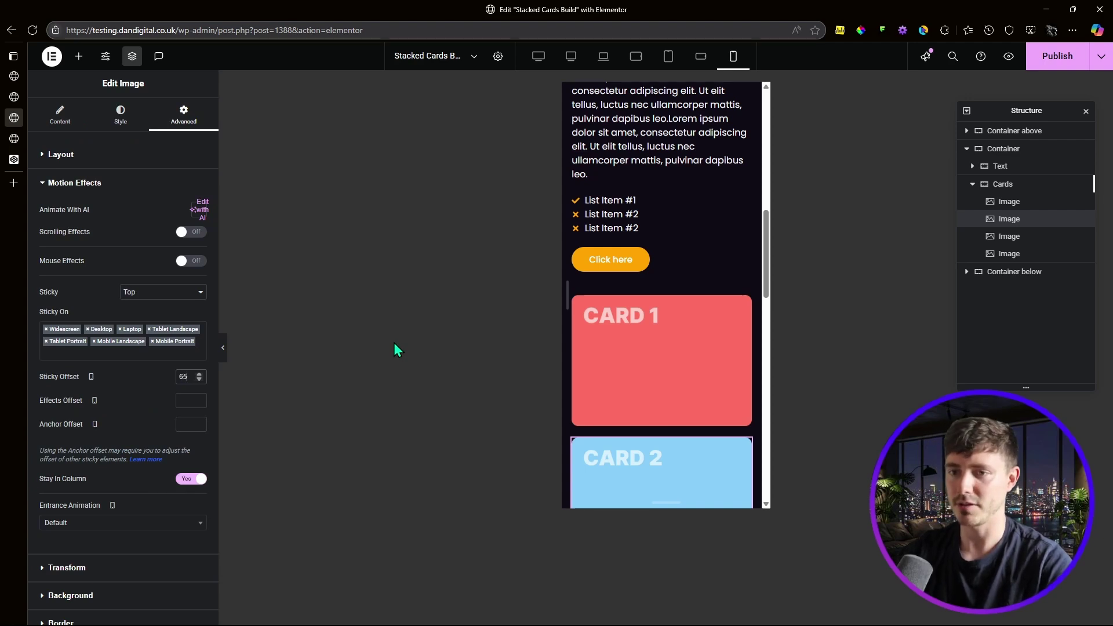
Change the third card image's sticky offset for Mobile Portrait.
{"action": "left_click", "coordinate": [999, 237]}
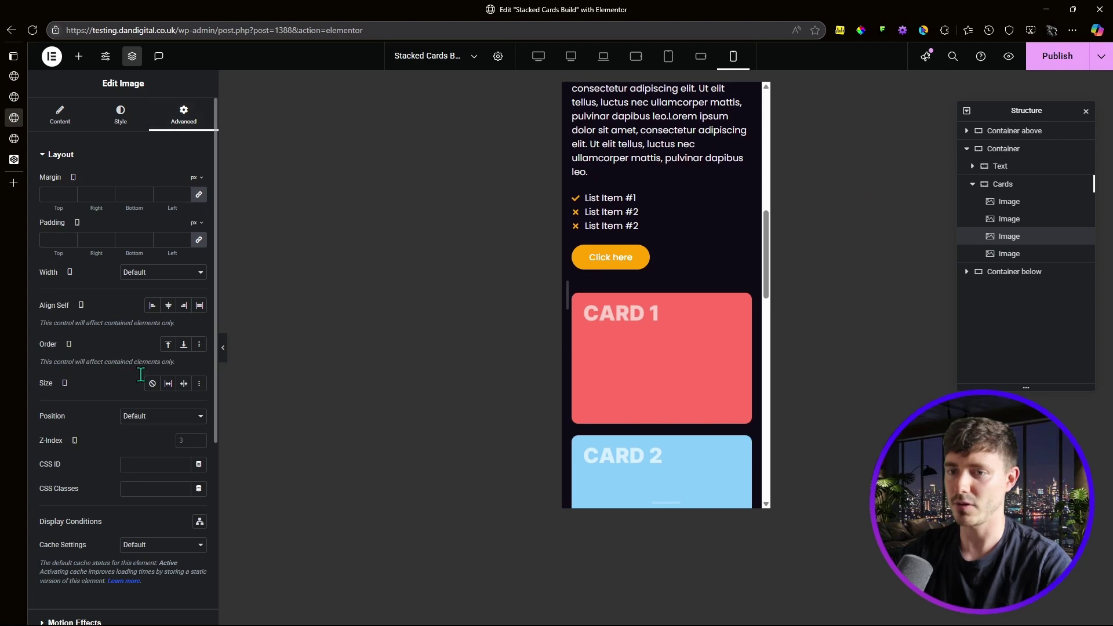
{"action": "scroll", "coordinate": [128, 424], "scroll_direction": "down", "scroll_amount": 2}
{"action": "left_click", "coordinate": [81, 508]}
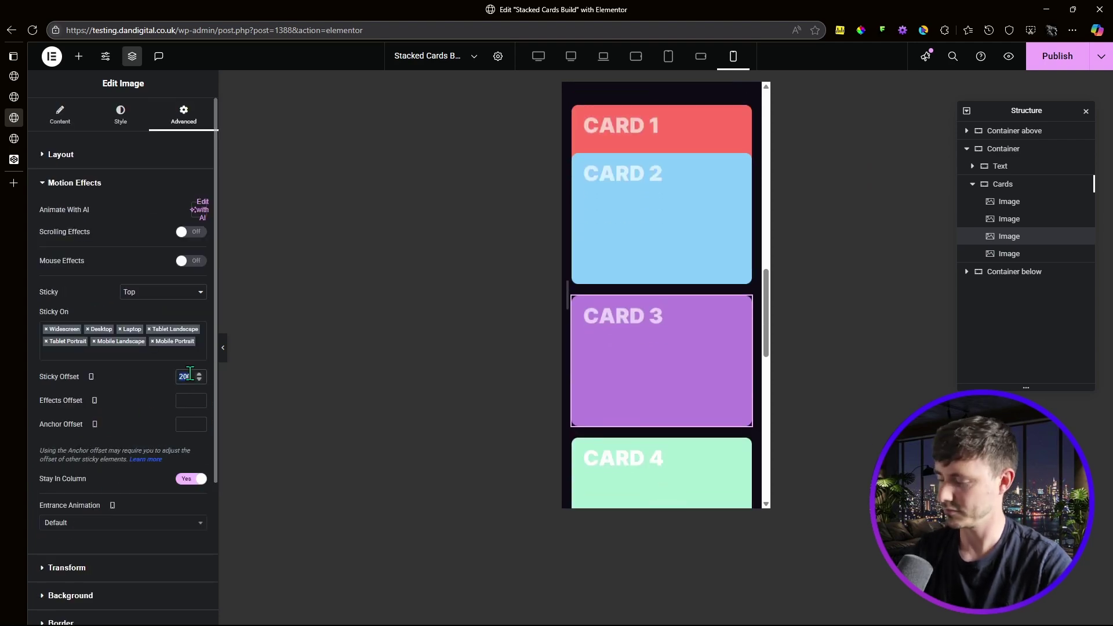
Set the fourth card image's sticky offset for Mobile Portrait to 115.
{"action": "left_click", "coordinate": [1043, 255]}
{"action": "scroll", "coordinate": [156, 394], "scroll_direction": "down", "scroll_amount": 2}
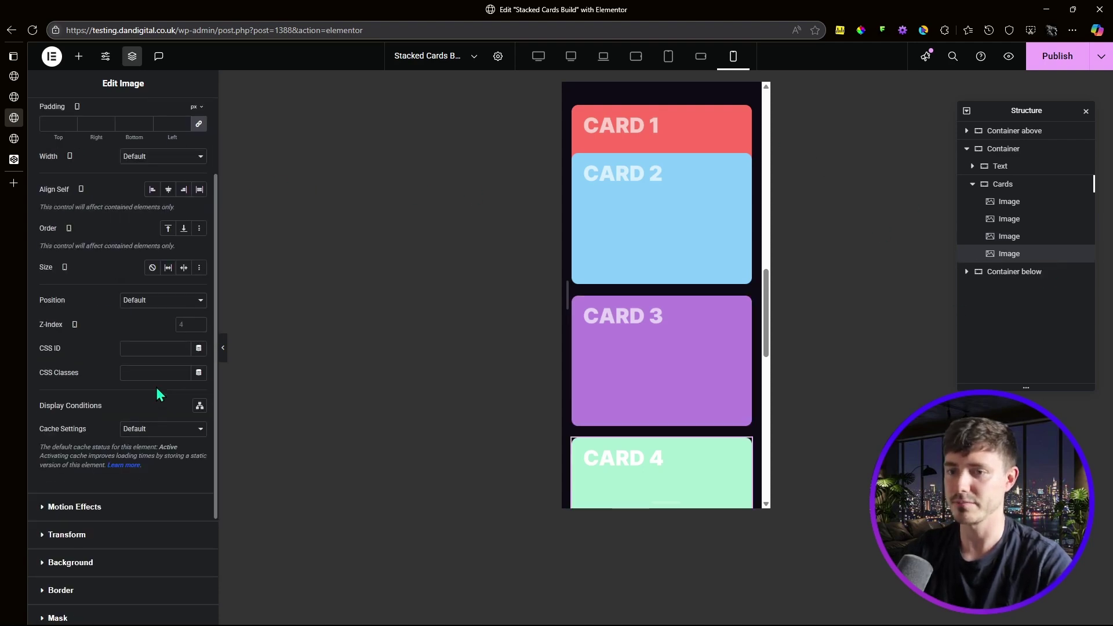
{"action": "scroll", "coordinate": [110, 429], "scroll_direction": "down", "scroll_amount": 3}
{"action": "left_click", "coordinate": [103, 347]}
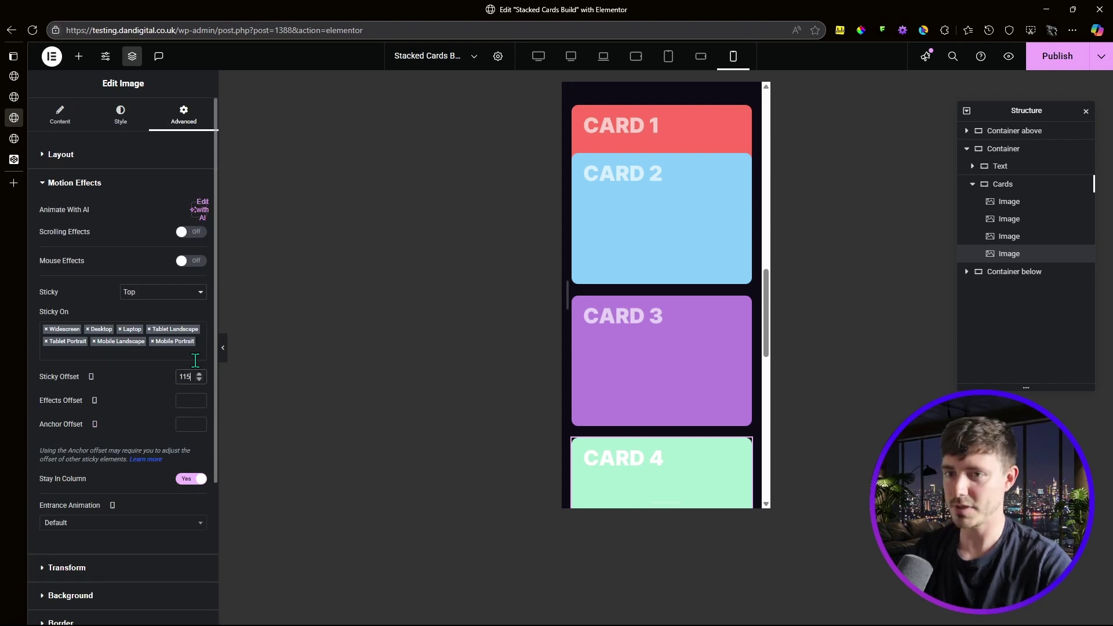
Widen the editing panel and set --offset-space to 25px in the Cards container's custom CSS.
{"action": "left_click", "coordinate": [1090, 184]}
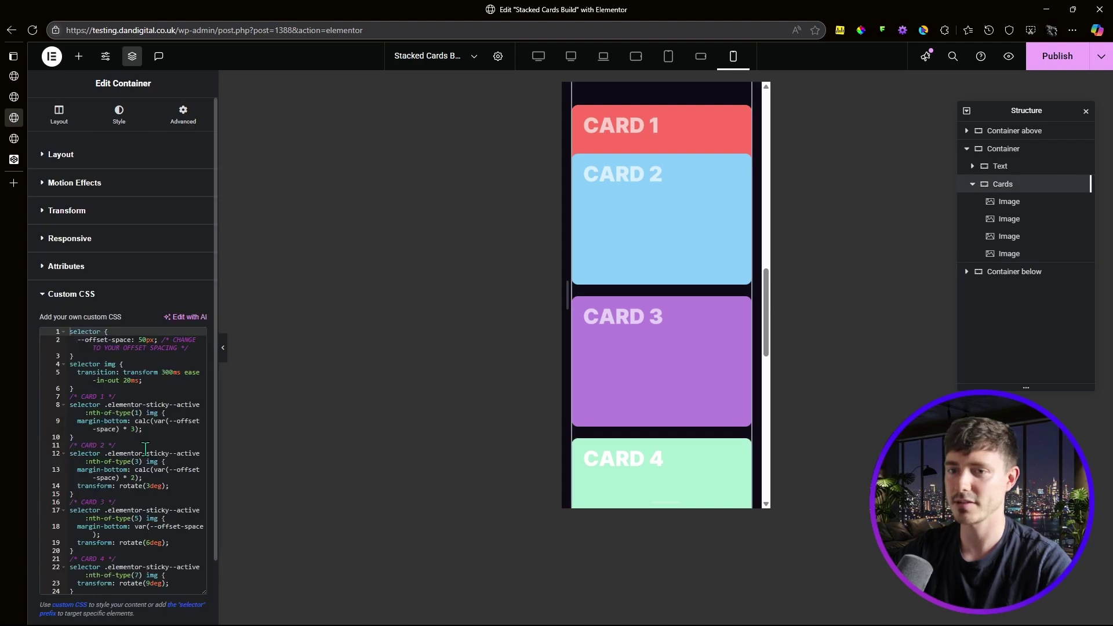
{"action": "left_click_drag", "start_coordinate": [217, 265], "coordinate": [415, 252]}
{"action": "left_click", "coordinate": [147, 339]}
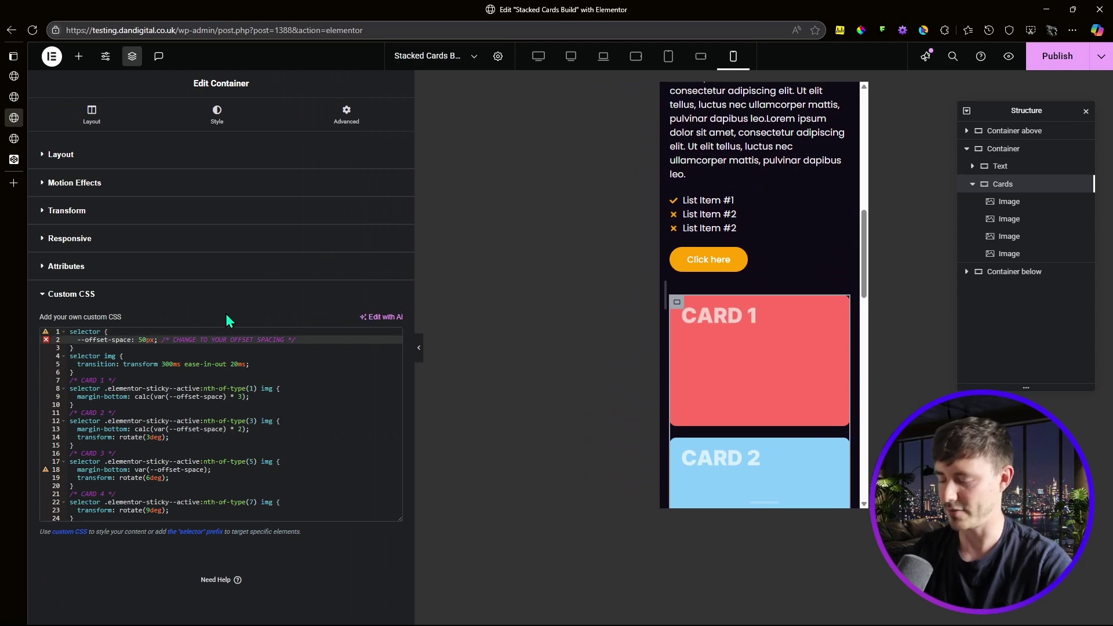
{"action": "key", "text": "BackSpace"}
{"action": "key", "text": "BackSpace"}
{"action": "type", "text": "25"}
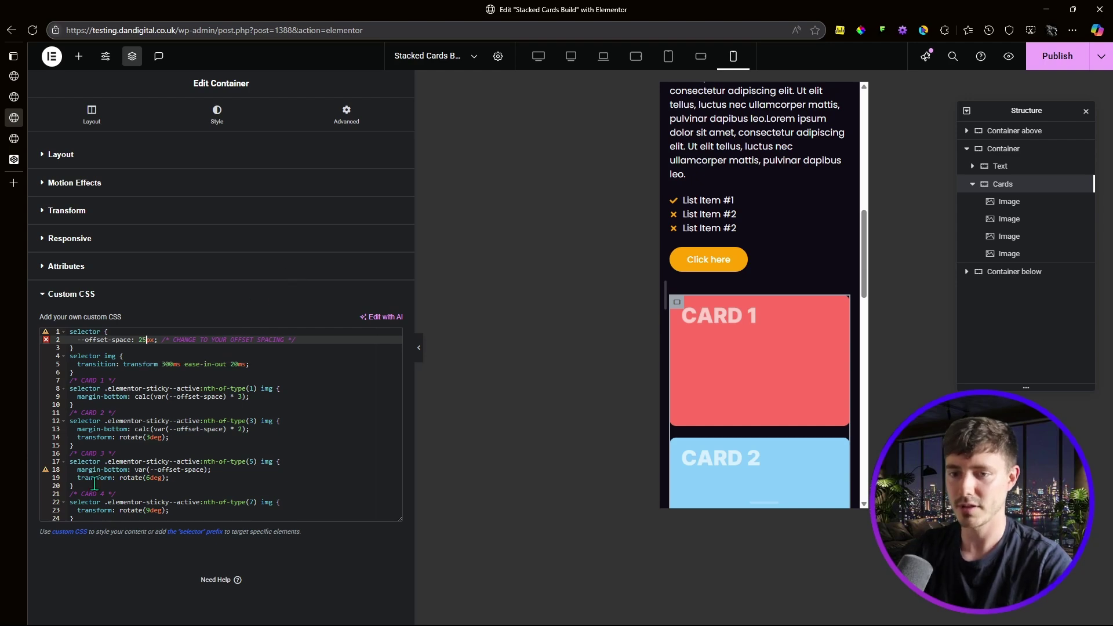
{"action": "left_click", "coordinate": [356, 512]}
{"action": "key", "text": "Down"}
{"action": "key", "text": "Return"}
{"action": "key", "text": "Return"}
{"action": "type", "text": "@me"}
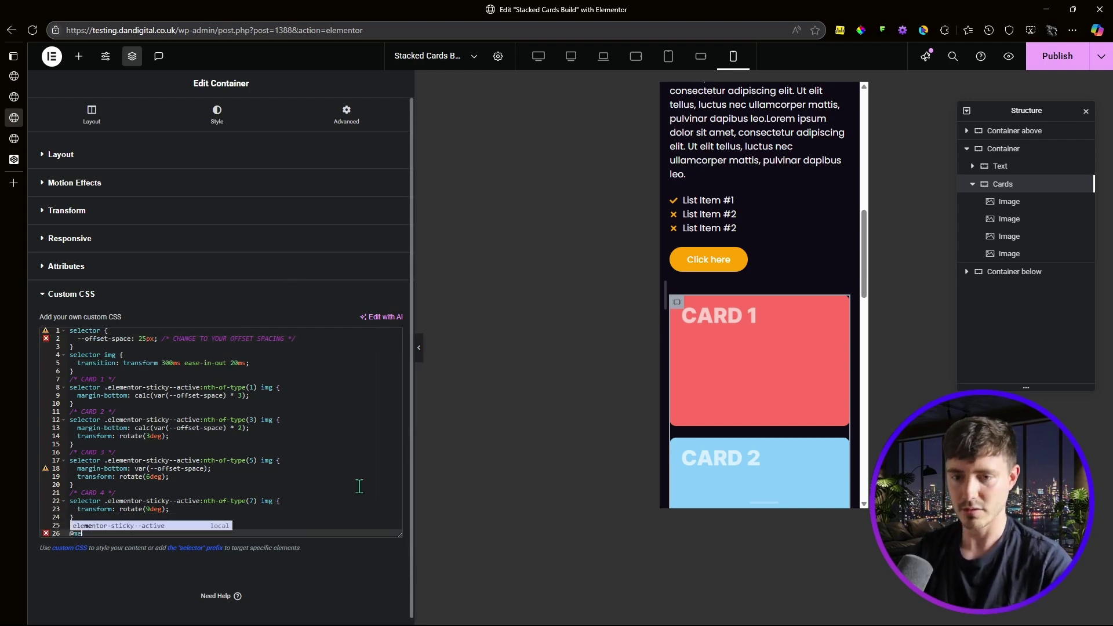
{"action": "type", "text": "d"}
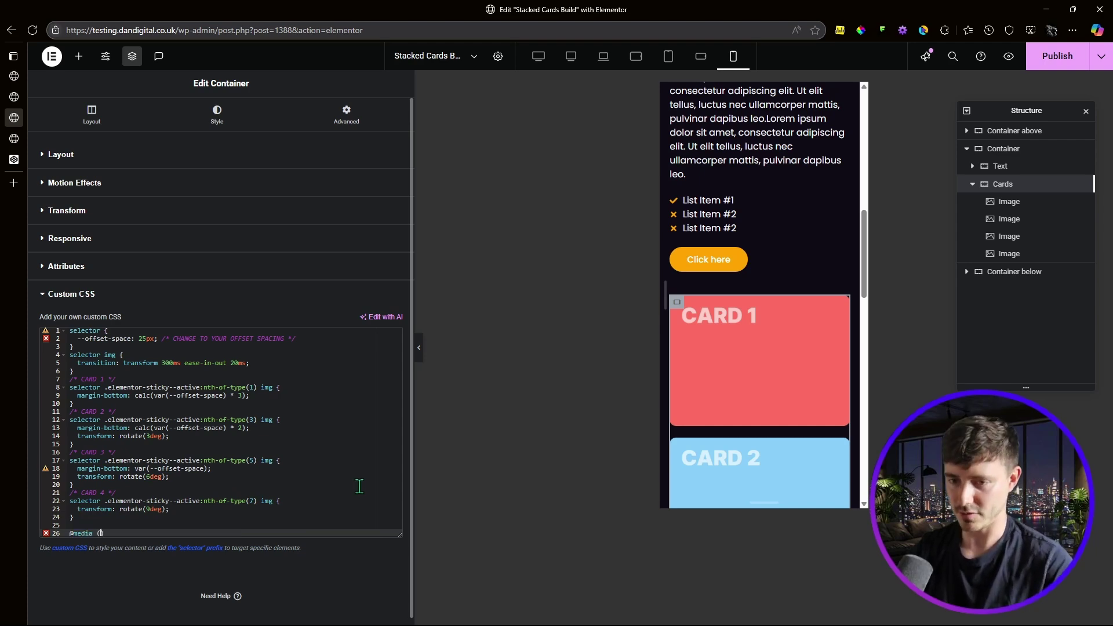
{"action": "type", "text": "ia (min"}
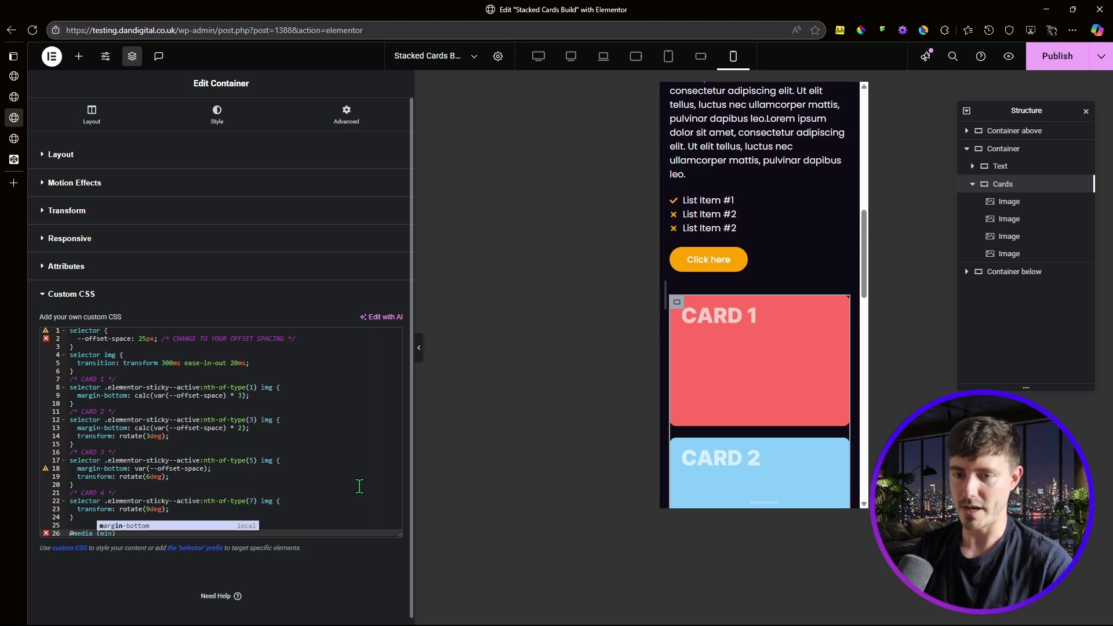
{"action": "type", "text": "-width:768px"}
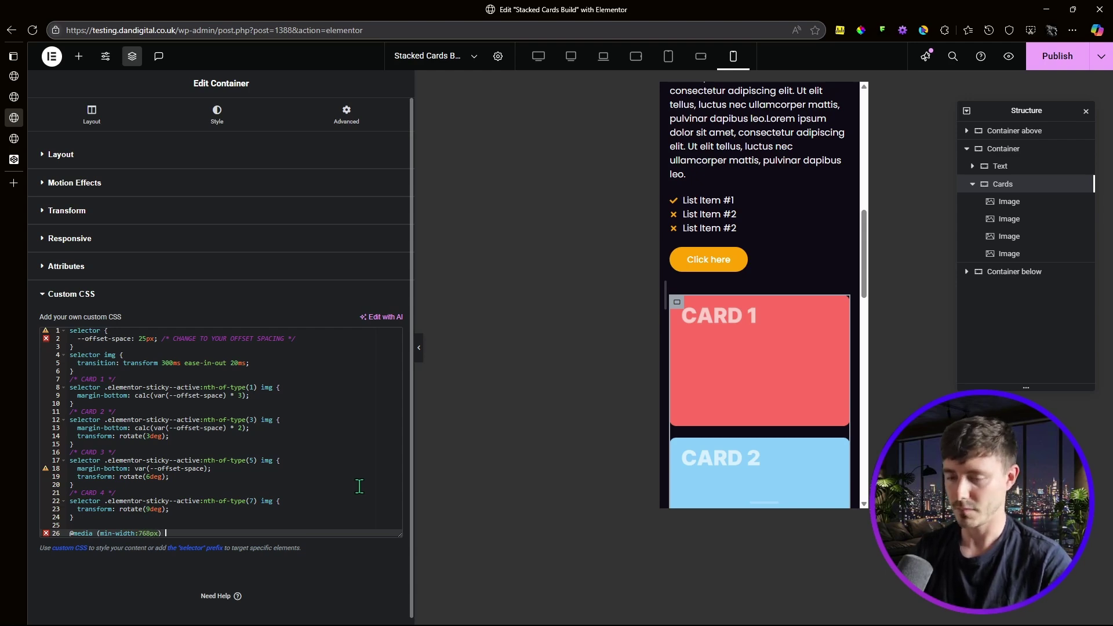
{"action": "key", "text": "Return"}
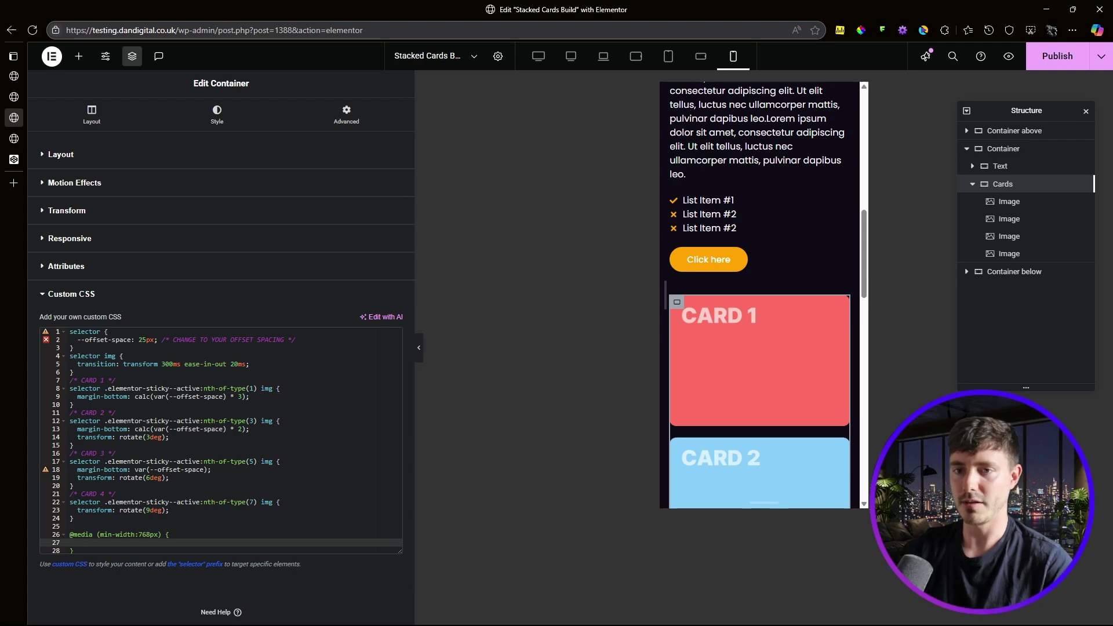
Copy the selector rule with --offset-space into the media query, set its value there to 50px, and publish the page.
{"action": "left_click_drag", "start_coordinate": [79, 348], "coordinate": [65, 329]}
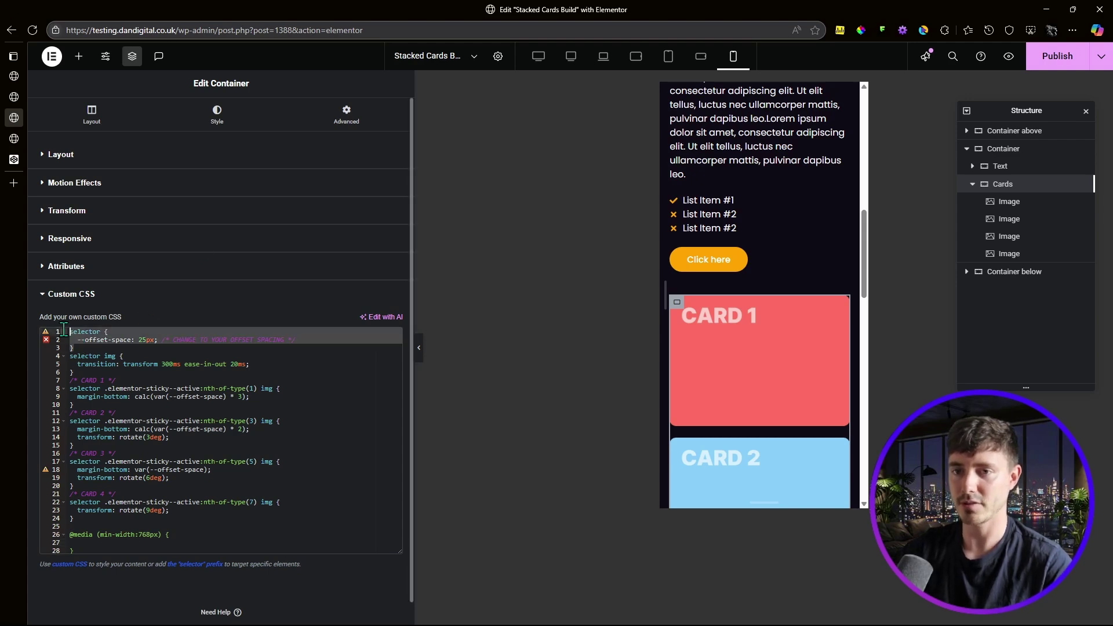
{"action": "key", "text": "ctrl+c"}
{"action": "left_click", "coordinate": [105, 542]}
{"action": "key", "text": "ctrl+v"}
{"action": "left_click", "coordinate": [146, 544]}
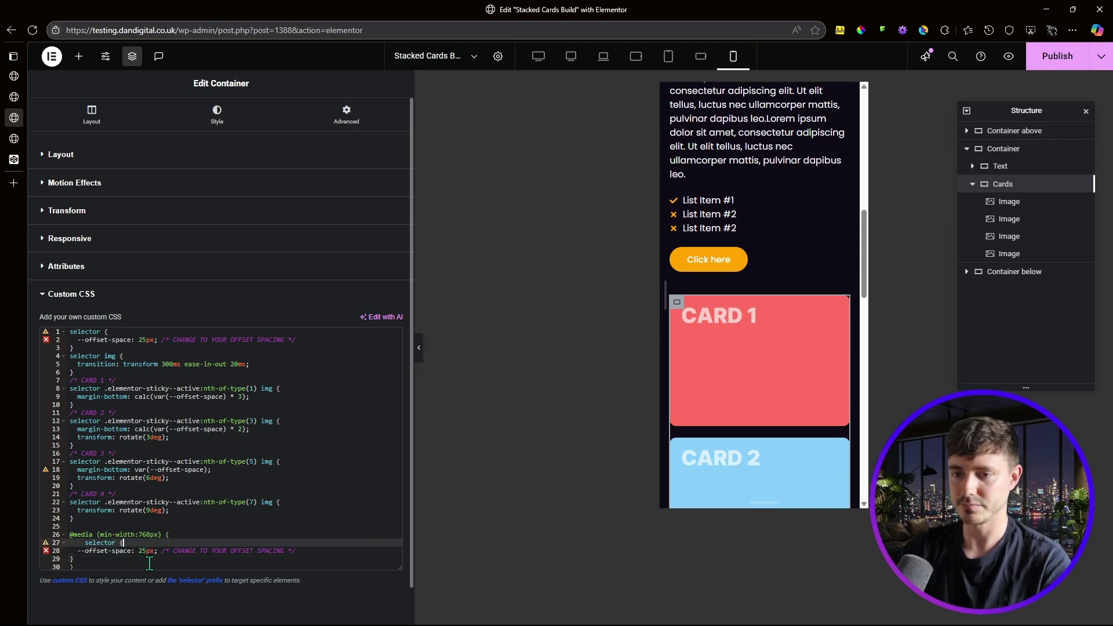
{"action": "left_click", "coordinate": [149, 551]}
{"action": "key", "text": "BackSpace"}
{"action": "key", "text": "BackSpace"}
{"action": "type", "text": "50"}
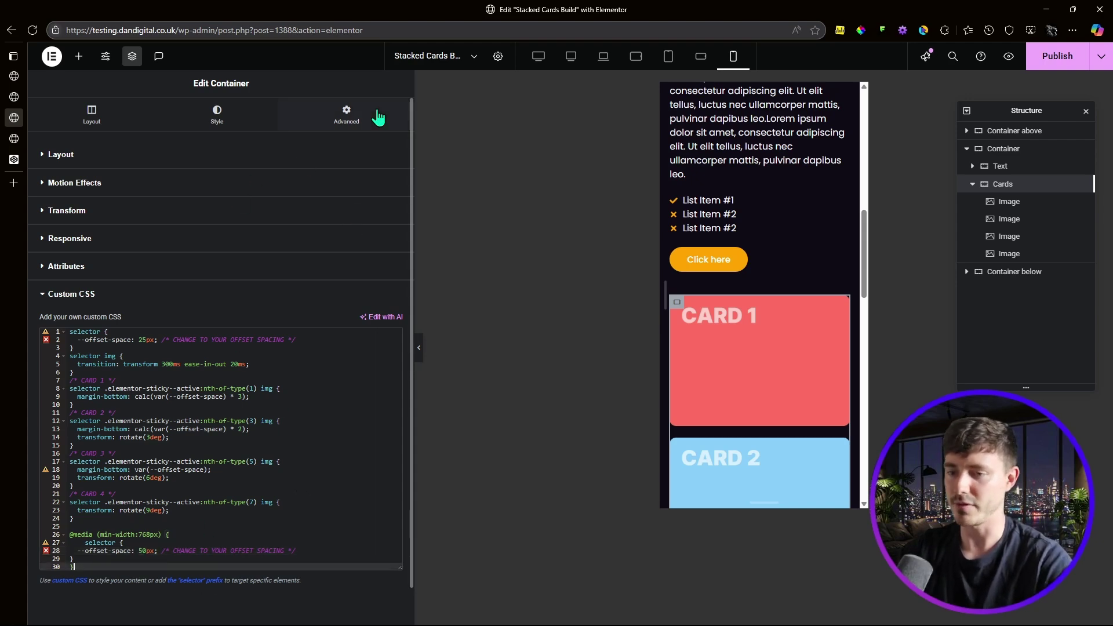
{"action": "left_click", "coordinate": [1058, 56]}
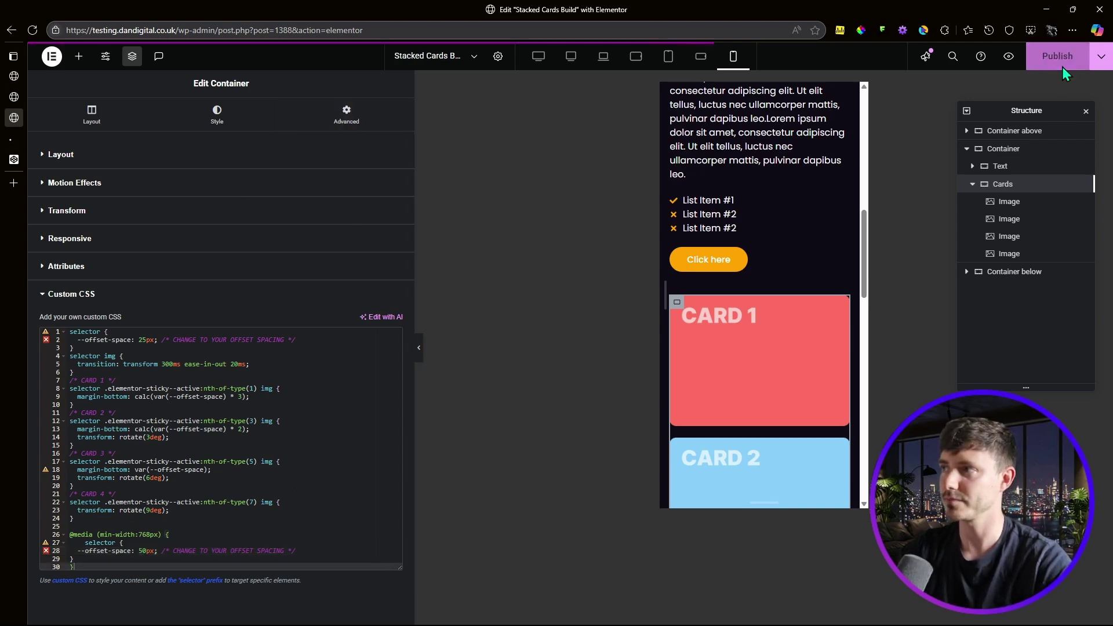
Switch to the page preview and examine the stacked cards' sticky offsets and overlap while scrolling at mobile width.
{"action": "left_click", "coordinate": [13, 139]}
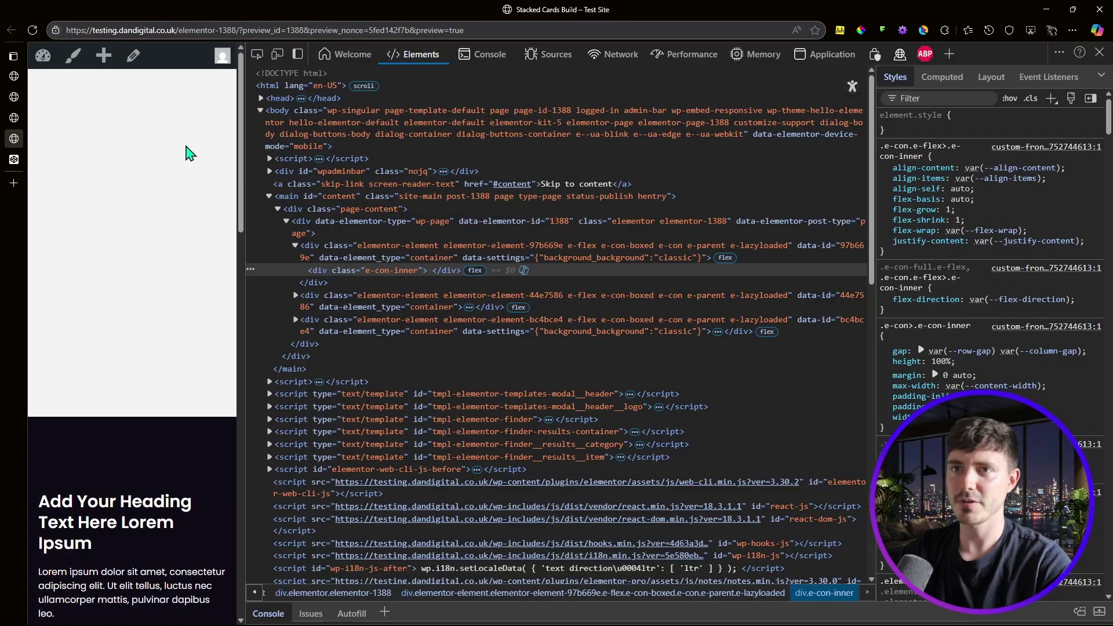
{"action": "scroll", "coordinate": [173, 166], "scroll_direction": "down", "scroll_amount": 10}
{"action": "scroll", "coordinate": [197, 193], "scroll_direction": "down", "scroll_amount": 5}
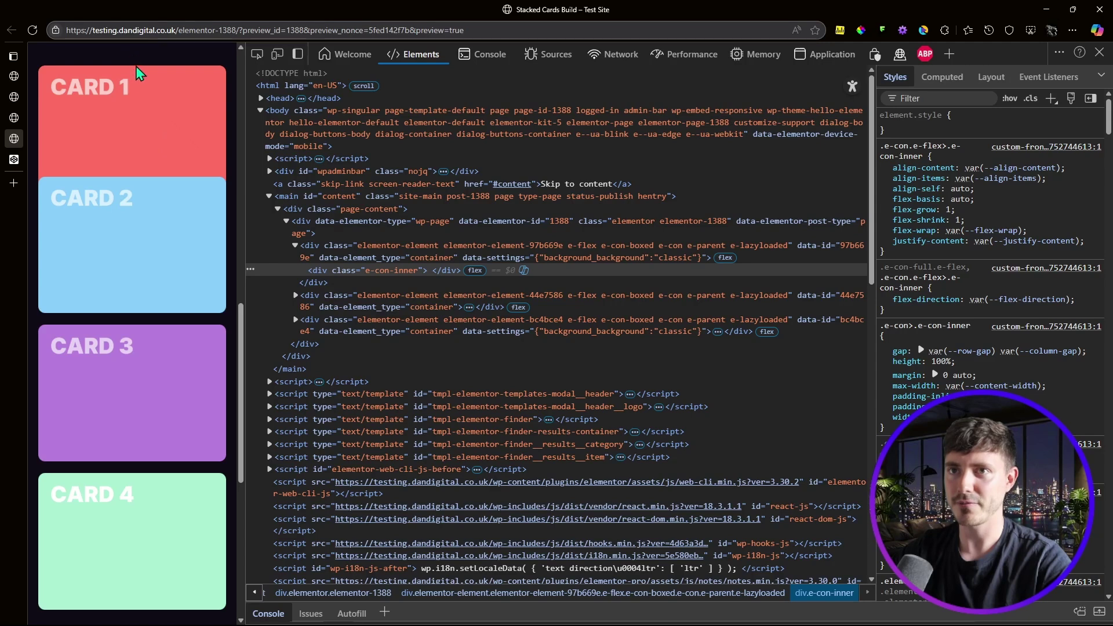
{"action": "scroll", "coordinate": [152, 70], "scroll_direction": "down", "scroll_amount": 3}
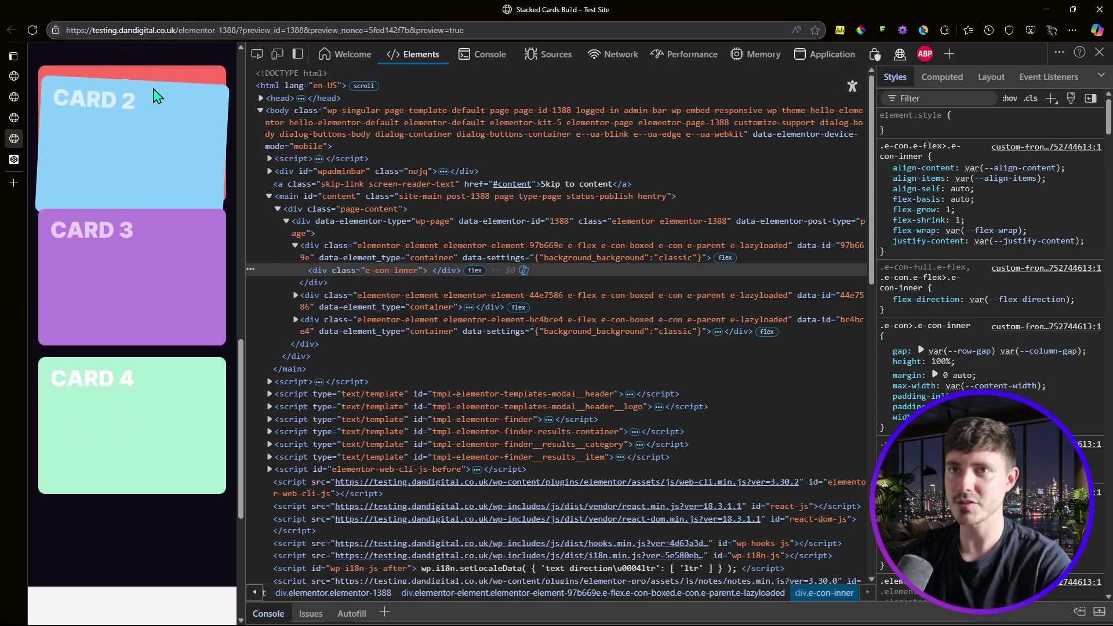
{"action": "scroll", "coordinate": [144, 89], "scroll_direction": "down", "scroll_amount": 3}
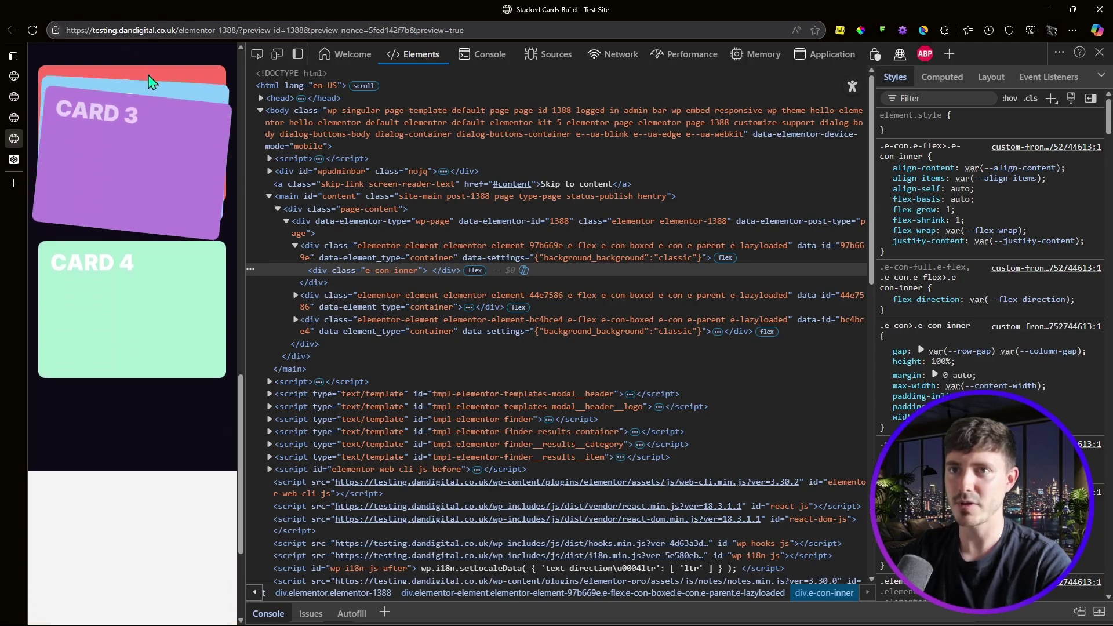
{"action": "scroll", "coordinate": [161, 103], "scroll_direction": "down", "scroll_amount": 4}
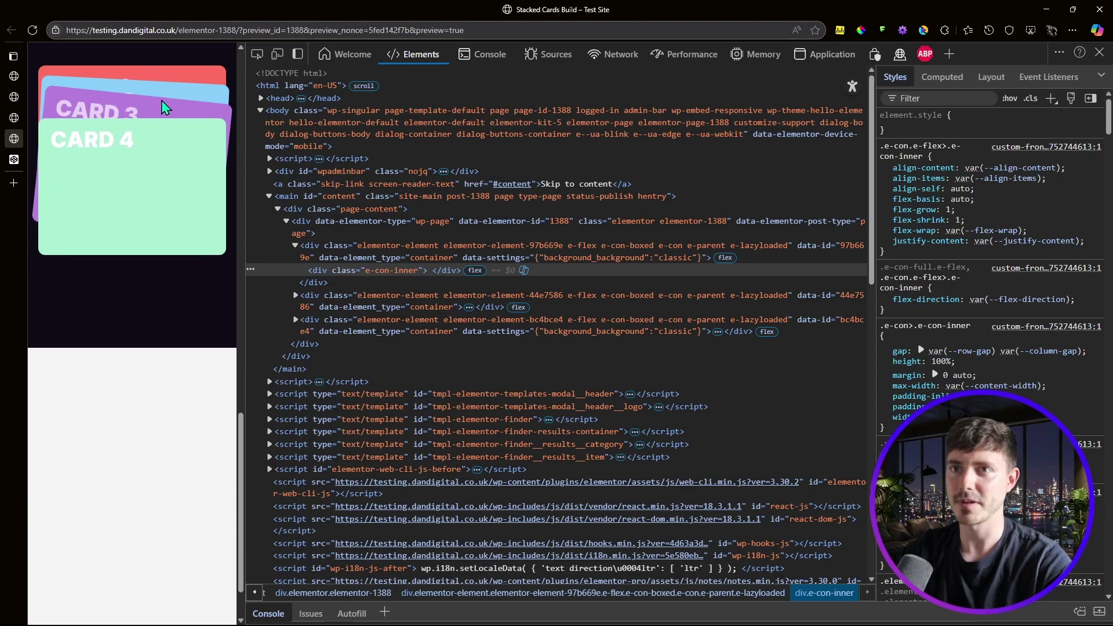
{"action": "scroll", "coordinate": [175, 152], "scroll_direction": "up", "scroll_amount": 10}
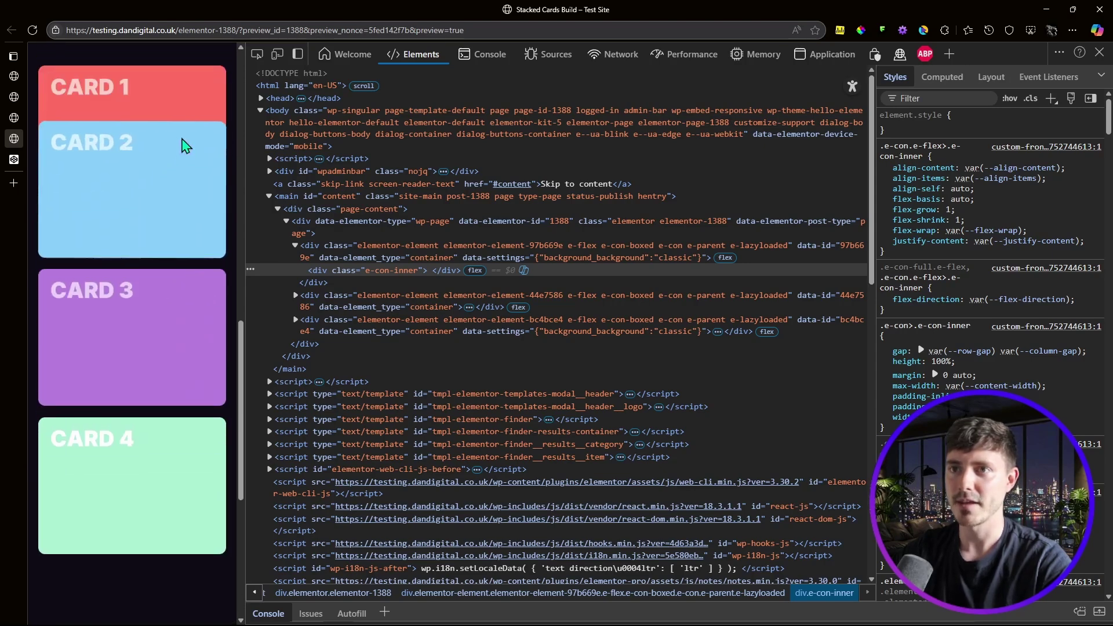
{"action": "scroll", "coordinate": [223, 116], "scroll_direction": "down", "scroll_amount": 5}
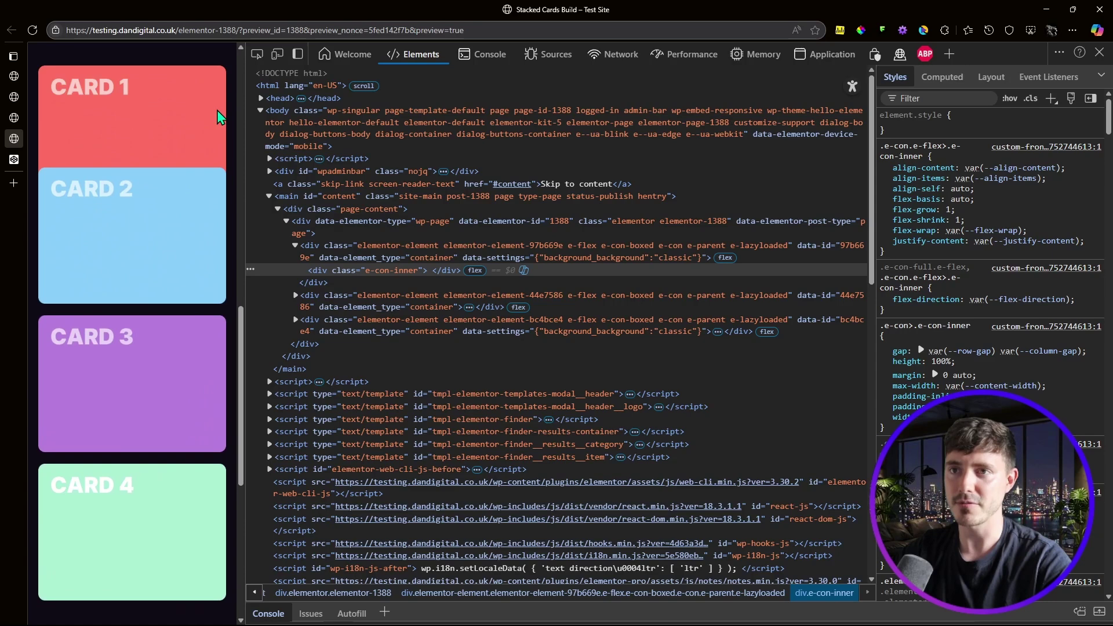
Check how each card rotates and stacks in the mobile-width preview, from Card 1 to Card 4 and back.
{"action": "scroll", "coordinate": [224, 119], "scroll_direction": "down", "scroll_amount": 1}
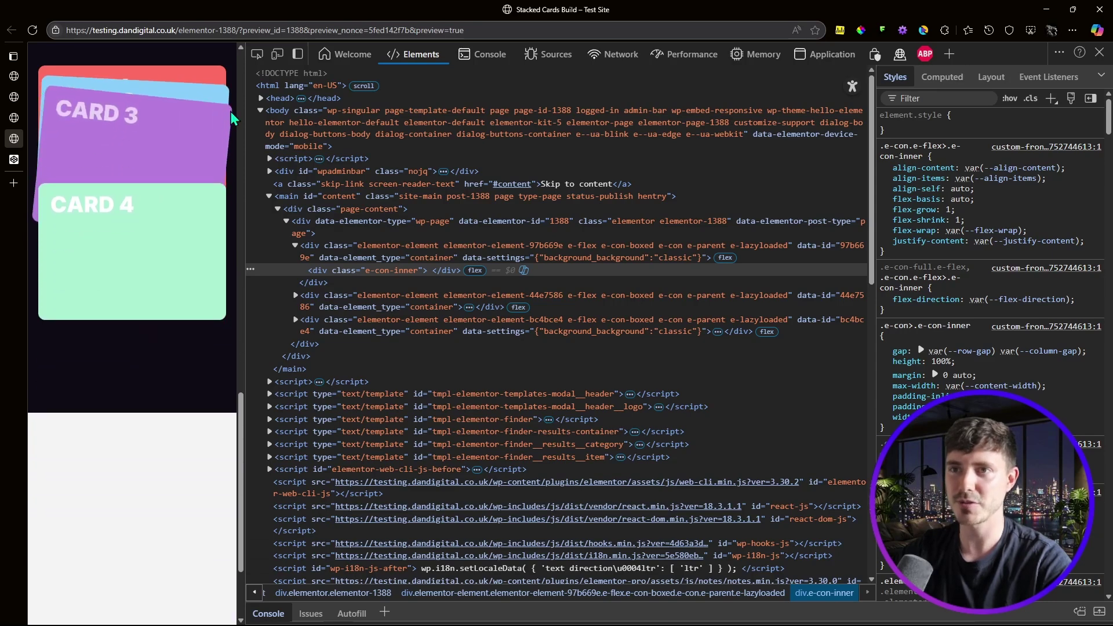
{"action": "scroll", "coordinate": [152, 134], "scroll_direction": "down", "scroll_amount": 3}
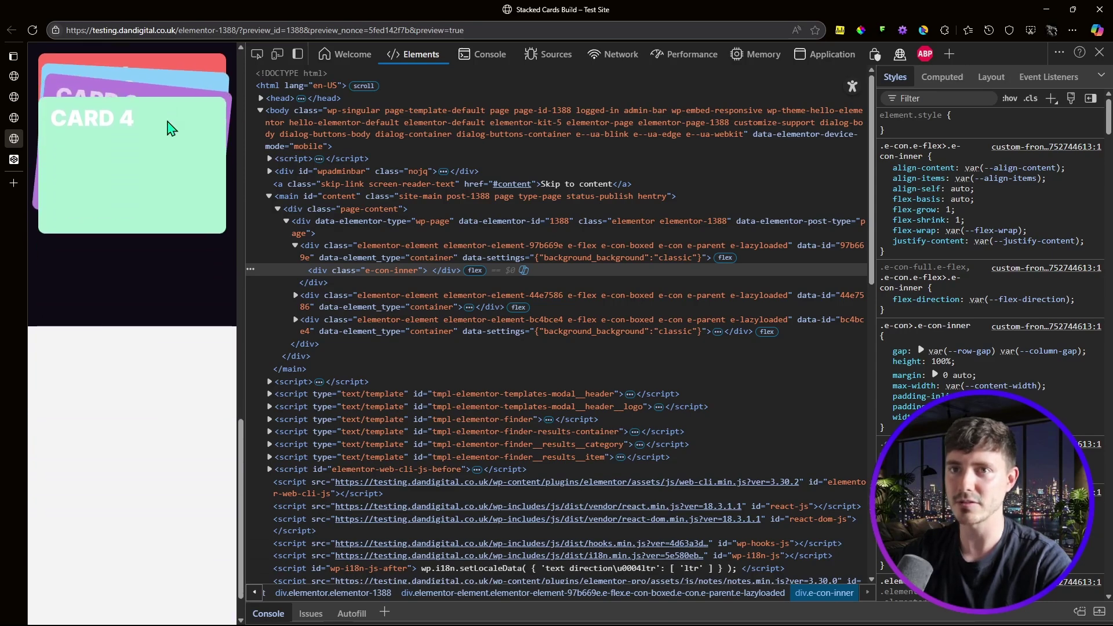
{"action": "scroll", "coordinate": [220, 184], "scroll_direction": "up", "scroll_amount": 8}
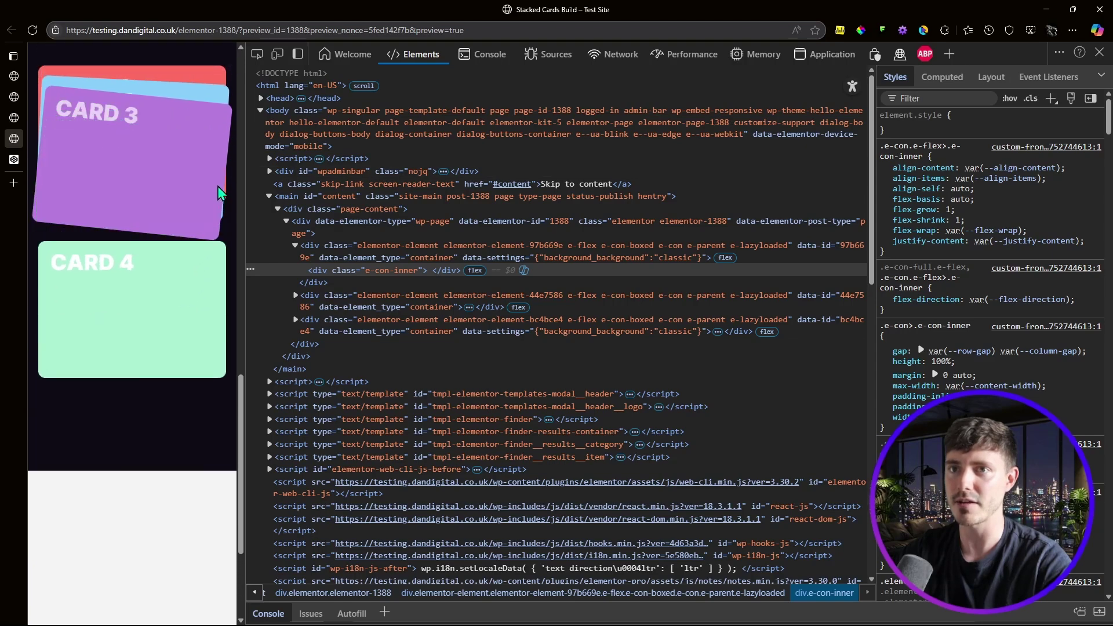
{"action": "scroll", "coordinate": [200, 145], "scroll_direction": "up", "scroll_amount": 2}
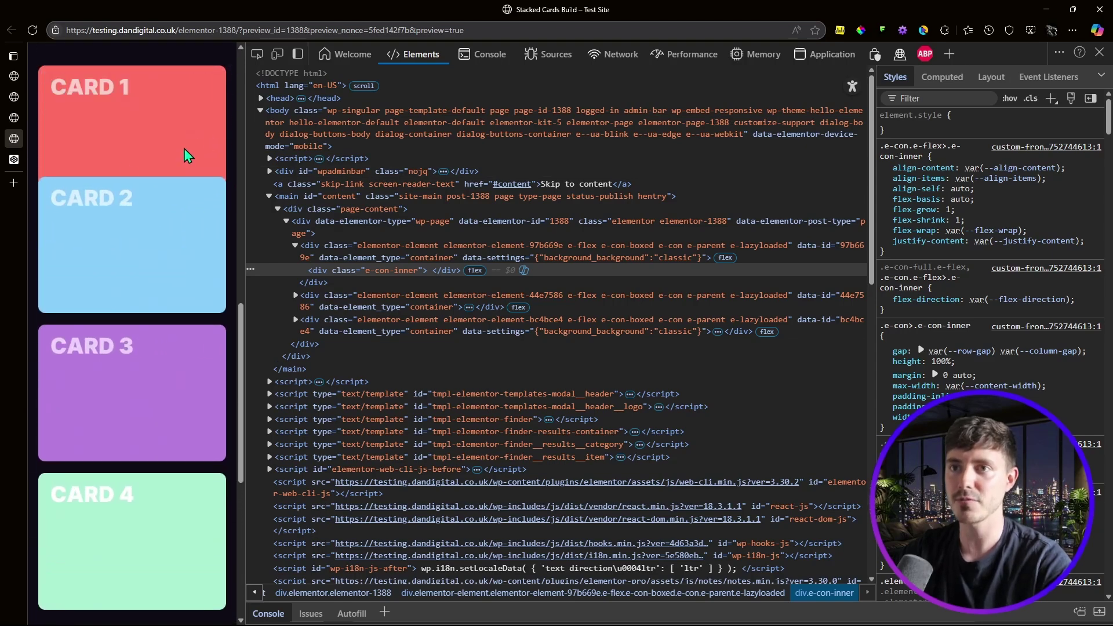
Switch to the Stacked Cards pen in CodePen and examine the Remove Rotations From Mobile CSS, including its spacing logic and 768px media query overrides.
{"action": "left_click", "coordinate": [23, 160]}
{"action": "scroll", "coordinate": [597, 164], "scroll_direction": "down", "scroll_amount": 5}
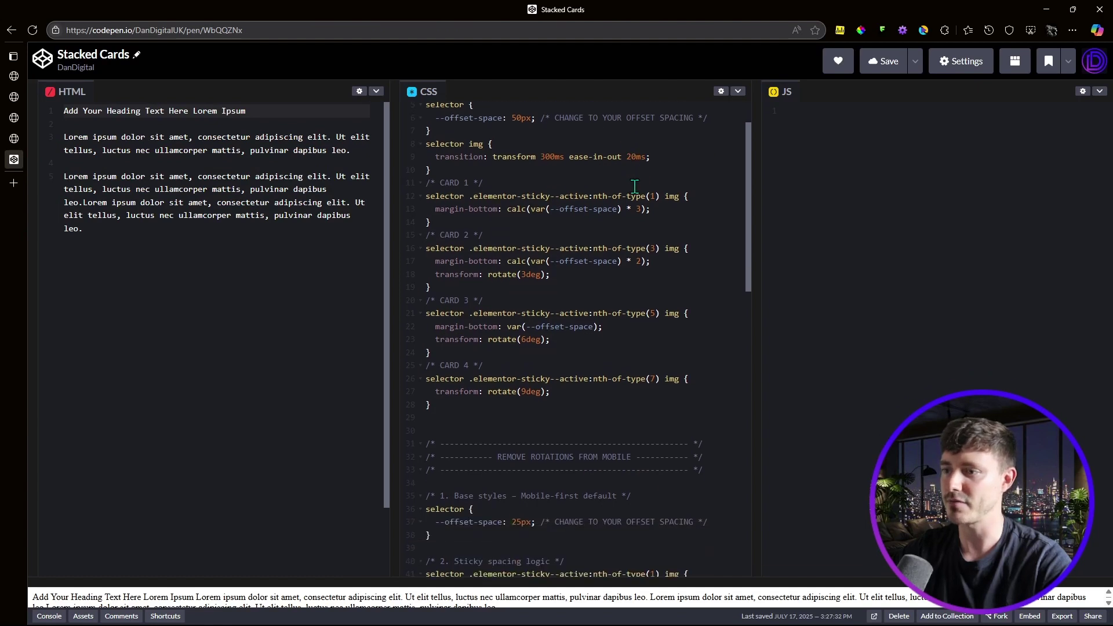
{"action": "left_click_drag", "start_coordinate": [500, 227], "coordinate": [631, 226]}
{"action": "scroll", "coordinate": [642, 239], "scroll_direction": "down", "scroll_amount": 4}
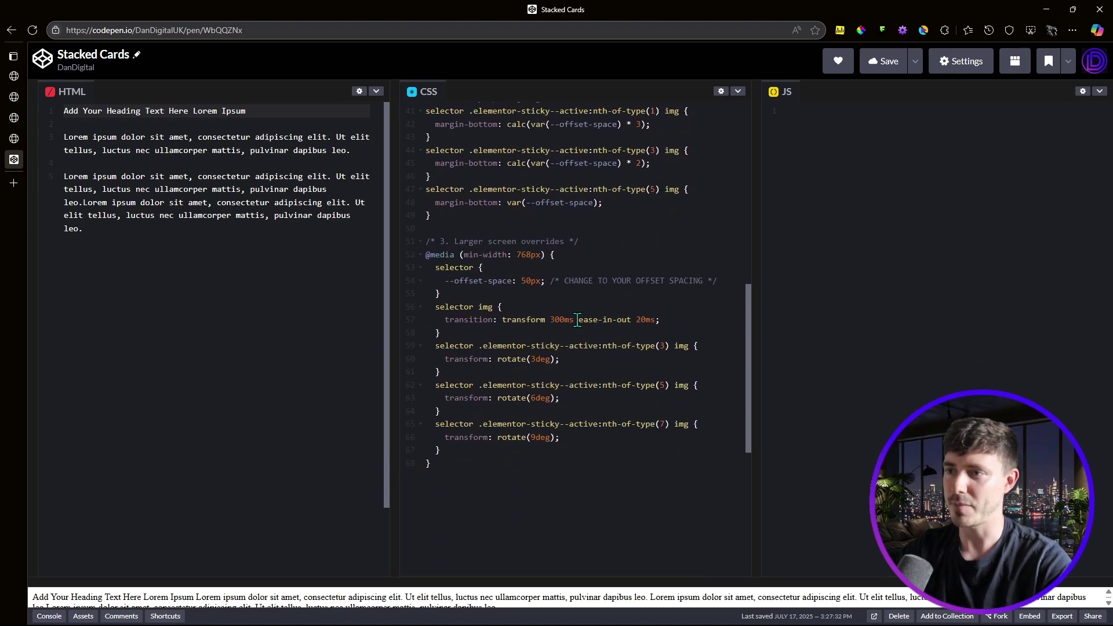
{"action": "left_click_drag", "start_coordinate": [453, 469], "coordinate": [440, 270]}
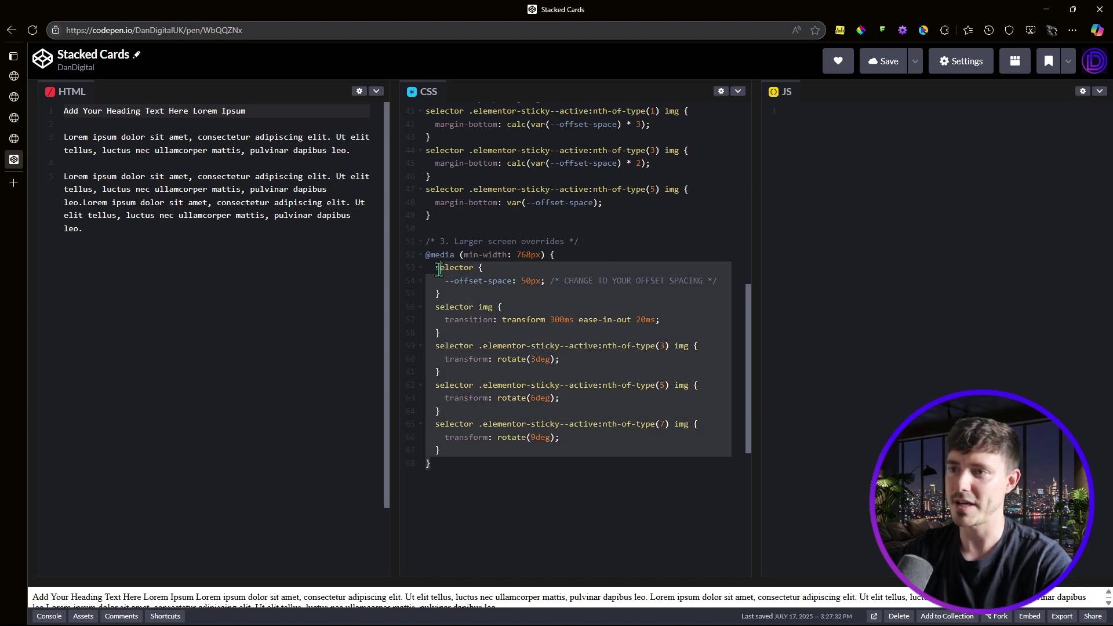
{"action": "left_click", "coordinate": [513, 255]}
{"action": "left_click_drag", "start_coordinate": [510, 449], "coordinate": [492, 335]}
{"action": "scroll", "coordinate": [486, 336], "scroll_direction": "up", "scroll_amount": 3}
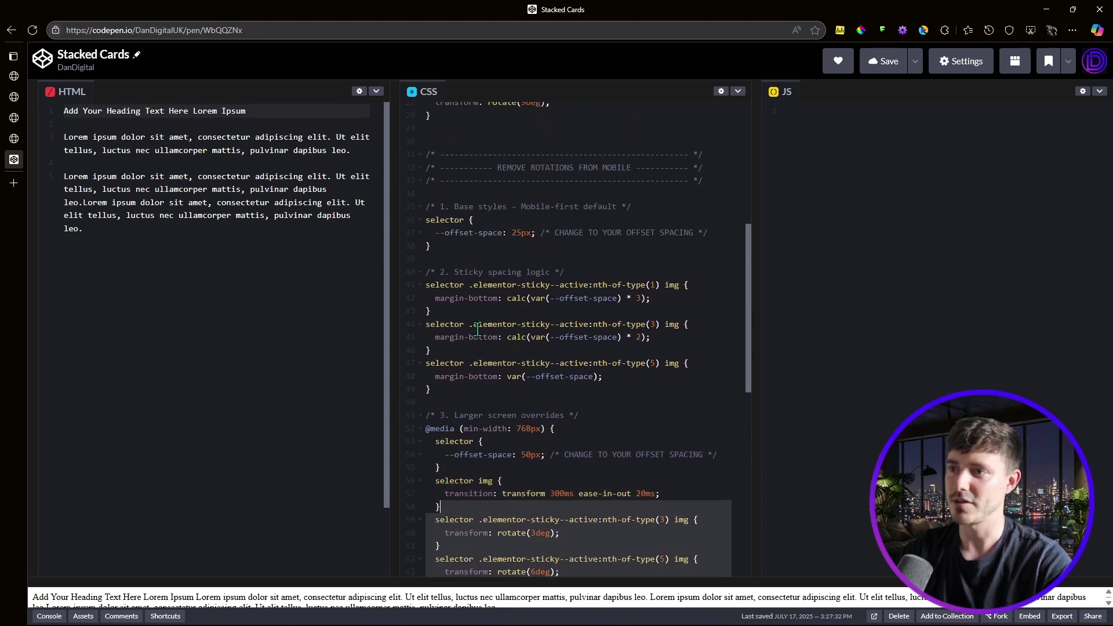
{"action": "left_click_drag", "start_coordinate": [482, 279], "coordinate": [487, 348]}
{"action": "left_click", "coordinate": [481, 490]}
{"action": "scroll", "coordinate": [470, 497], "scroll_direction": "down", "scroll_amount": 3}
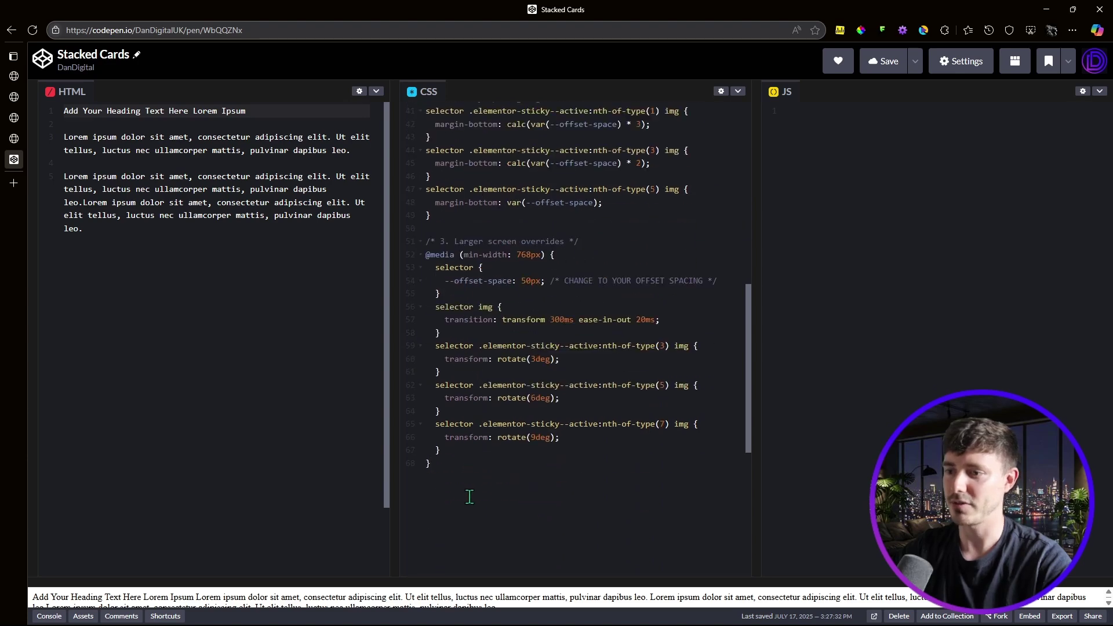
Copy the mobile-first CSS without mobile rotations from the pen and replace the Cards container's entire custom CSS with it in Elementor.
{"action": "scroll", "coordinate": [458, 371], "scroll_direction": "up", "scroll_amount": 2}
{"action": "left_click_drag", "start_coordinate": [455, 470], "coordinate": [414, 161]}
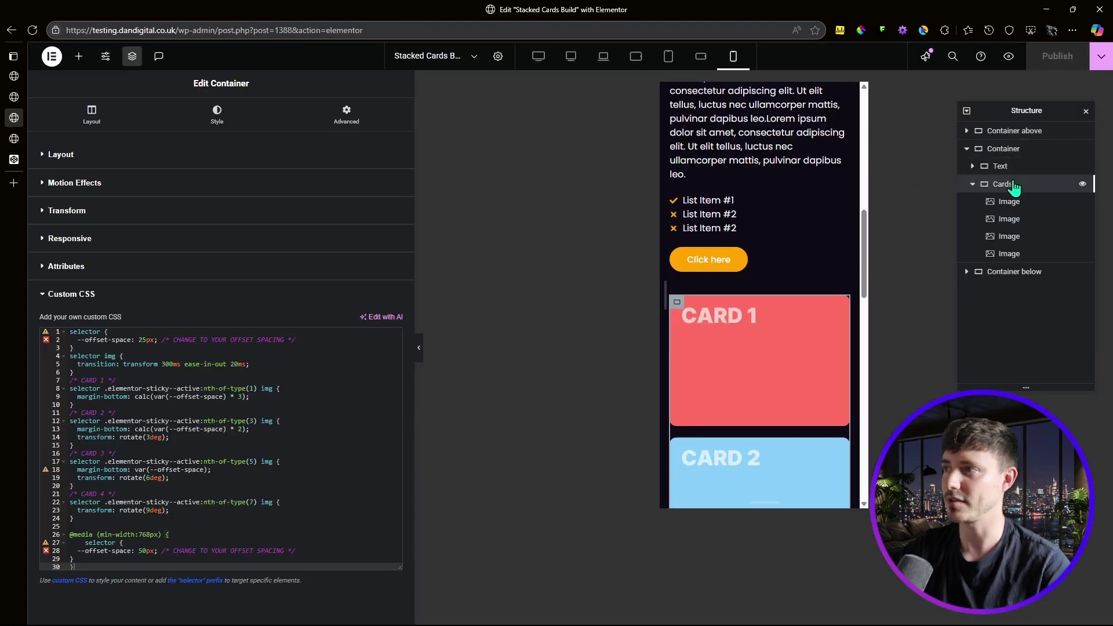
{"action": "left_click", "coordinate": [310, 387]}
{"action": "key", "text": "ctrl+a"}
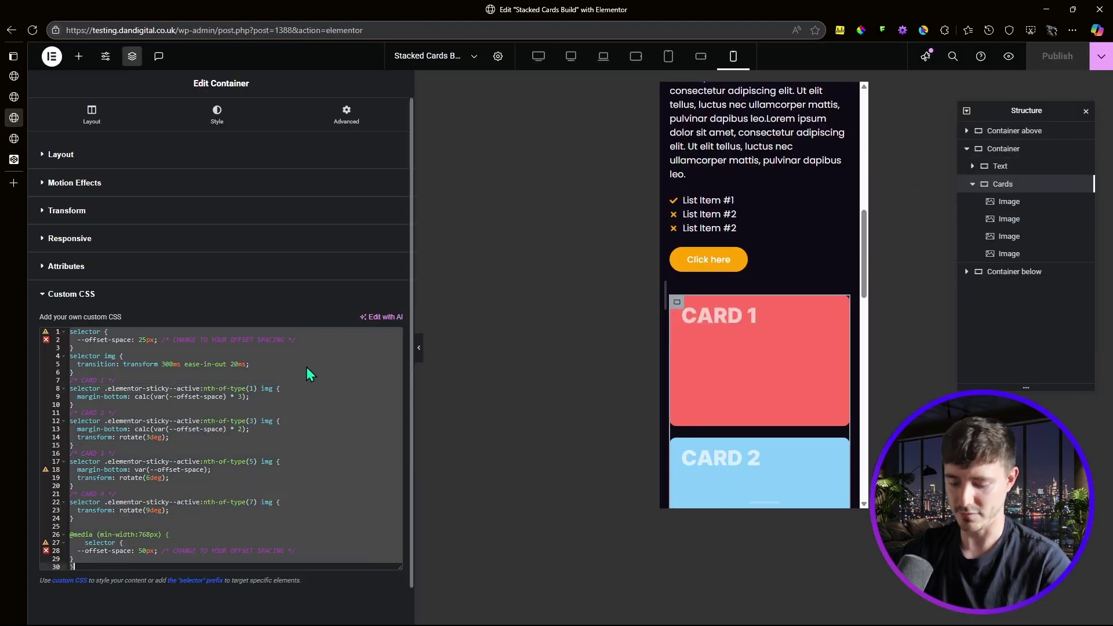
{"action": "key", "text": "ctrl+v"}
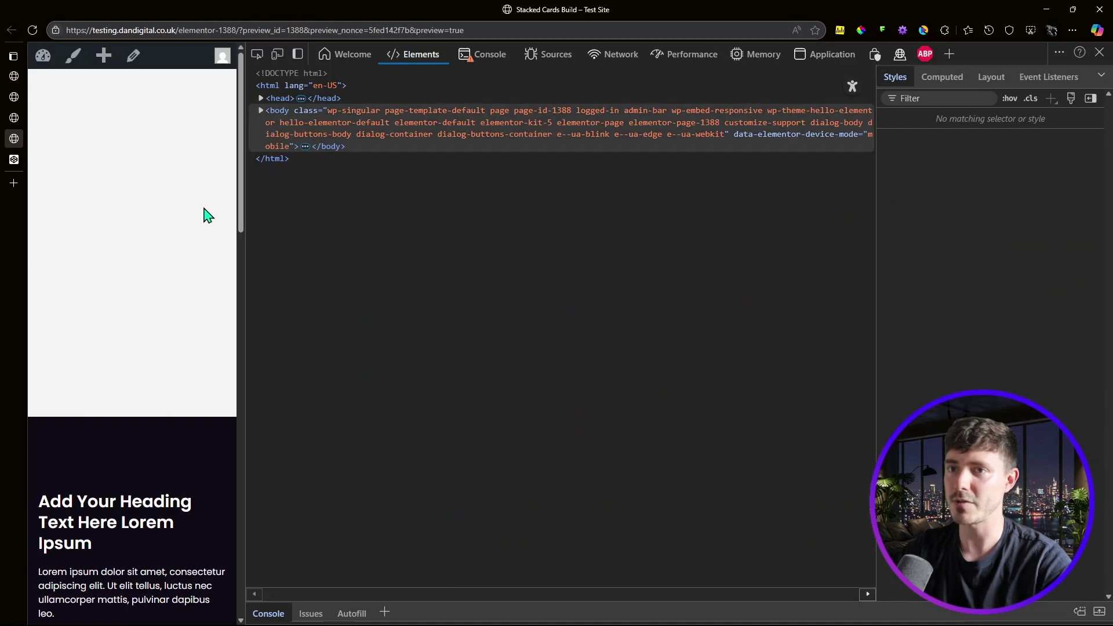
Examine the updated page preview at mobile width to see how the cards stack with the replaced CSS.
{"action": "scroll", "coordinate": [190, 217], "scroll_direction": "down", "scroll_amount": 10}
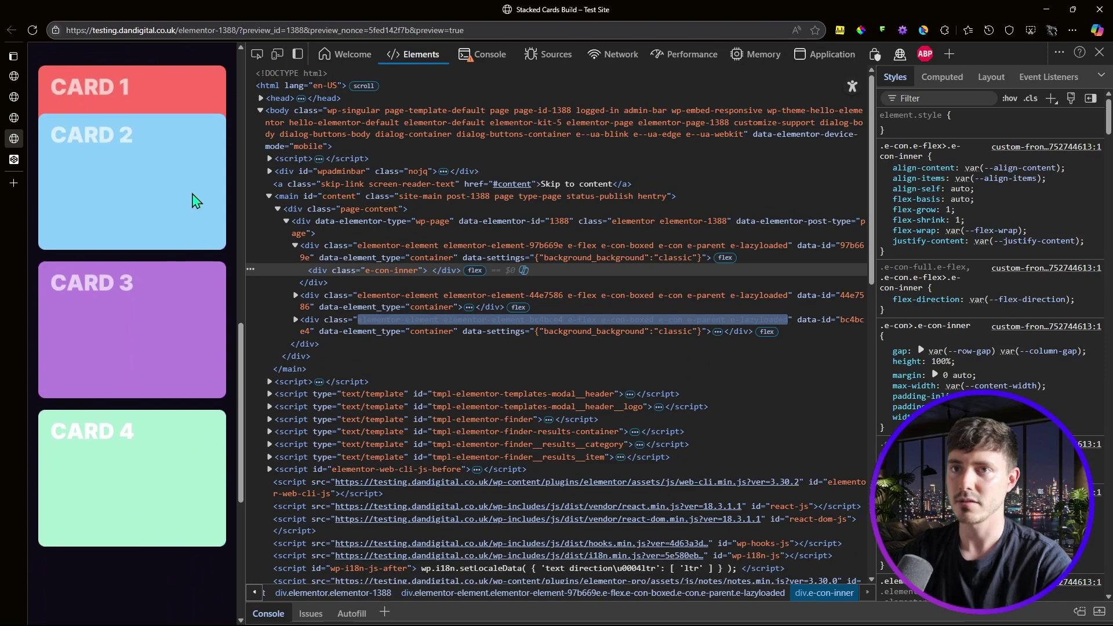
{"action": "scroll", "coordinate": [191, 197], "scroll_direction": "down", "scroll_amount": 8}
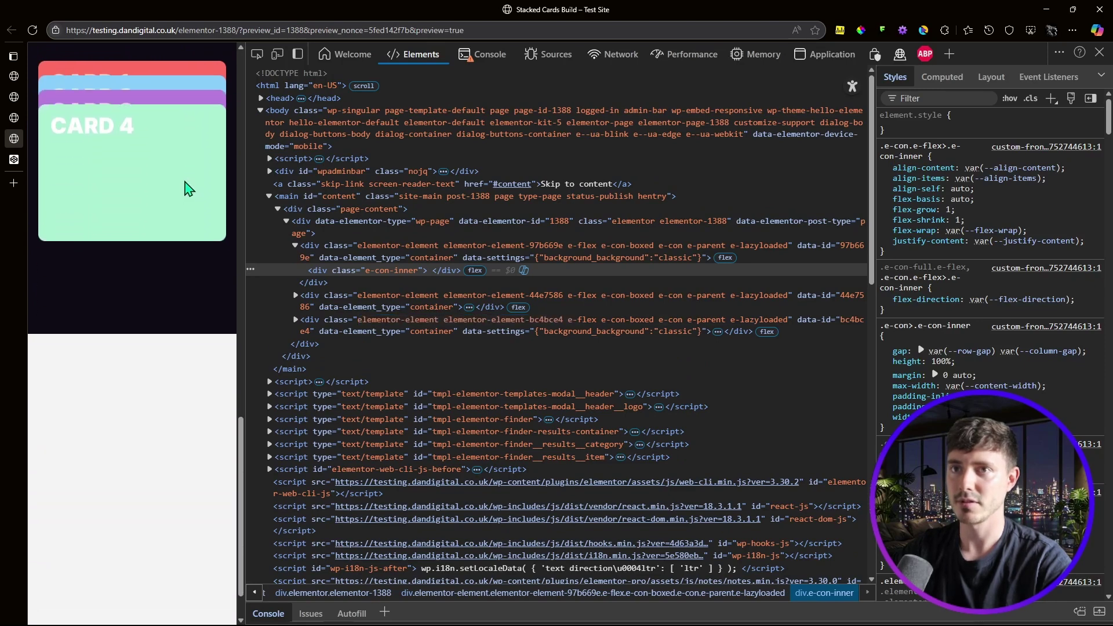
{"action": "scroll", "coordinate": [166, 226], "scroll_direction": "up", "scroll_amount": 15}
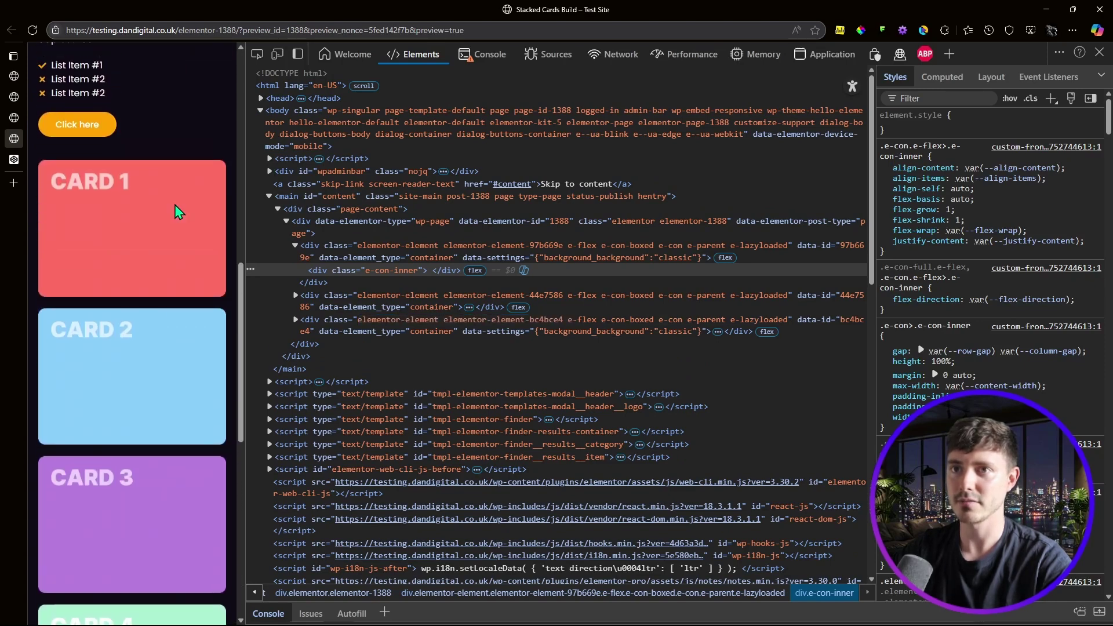
Close the developer tools and check the card rotations and sticky stacking at desktop width.
{"action": "left_click", "coordinate": [1101, 54]}
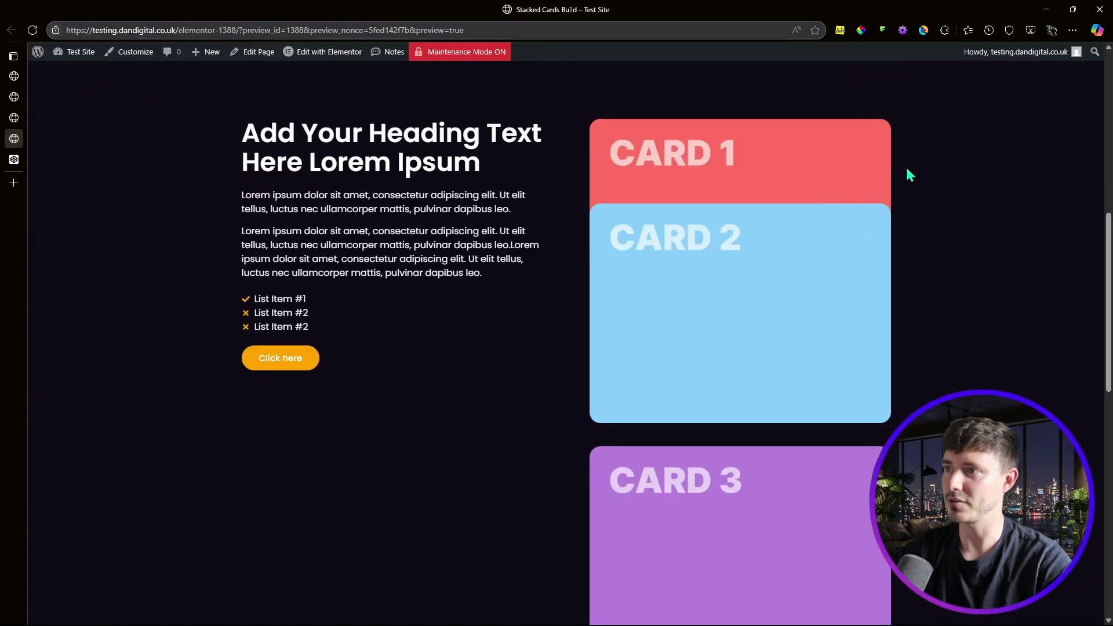
{"action": "scroll", "coordinate": [941, 176], "scroll_direction": "down", "scroll_amount": 5}
{"action": "scroll", "coordinate": [940, 177], "scroll_direction": "down", "scroll_amount": 5}
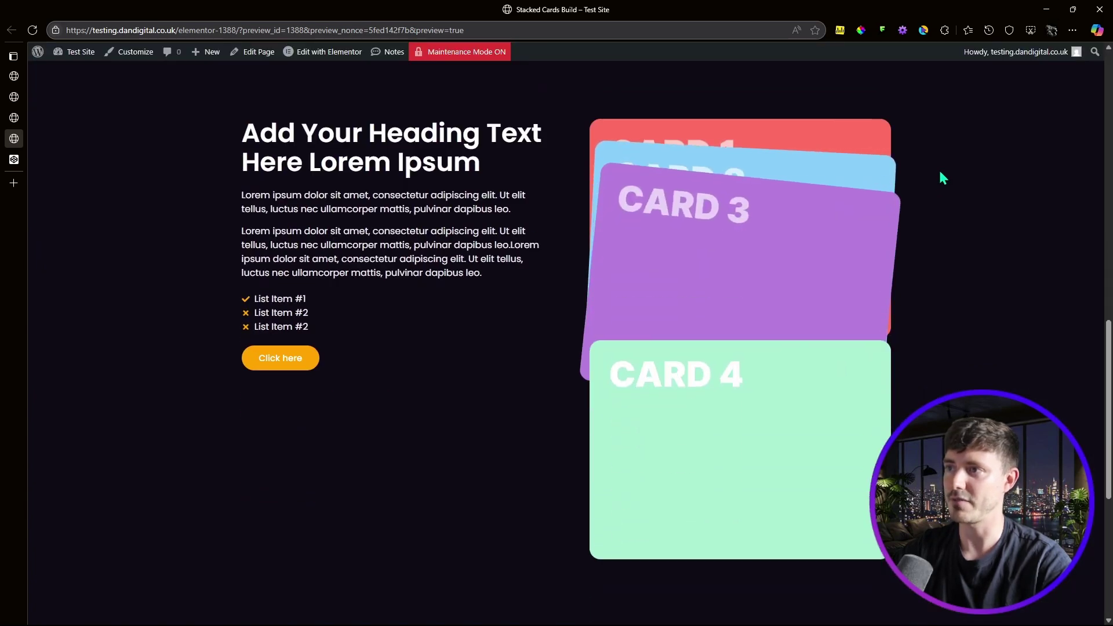
{"action": "scroll", "coordinate": [916, 177], "scroll_direction": "up", "scroll_amount": 3}
{"action": "scroll", "coordinate": [713, 174], "scroll_direction": "up", "scroll_amount": 3}
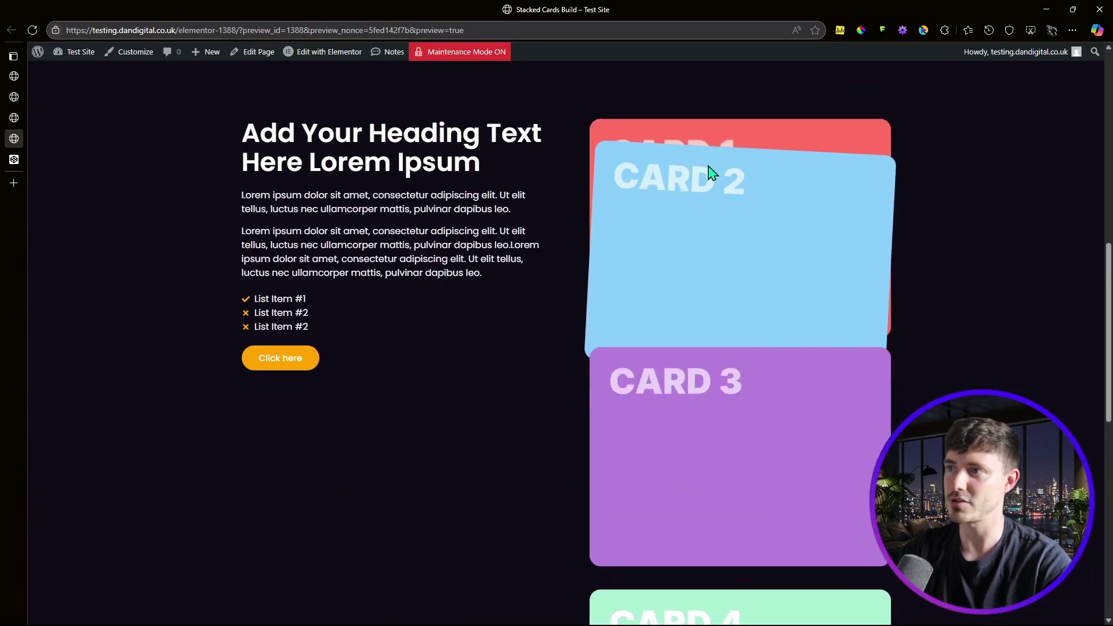
{"action": "scroll", "coordinate": [789, 207], "scroll_direction": "down", "scroll_amount": 2}
{"action": "scroll", "coordinate": [795, 207], "scroll_direction": "down", "scroll_amount": 3}
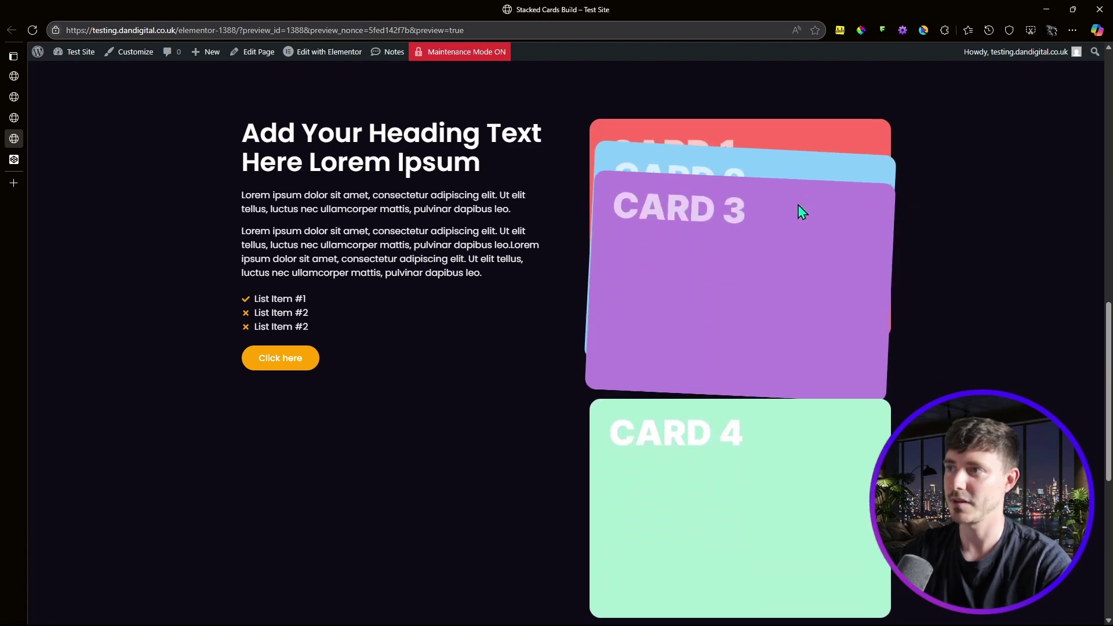
Return to the Elementor editor and set the main Container's mobile padding to 6 rem top and bottom and 0 on the sides.
{"action": "left_click", "coordinate": [23, 118]}
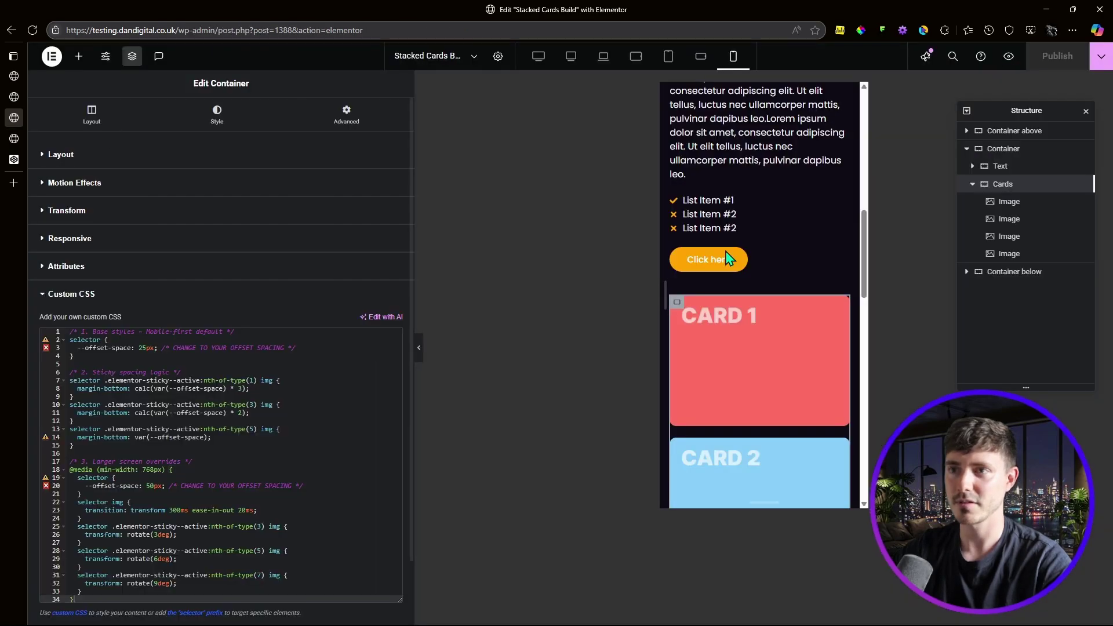
{"action": "scroll", "coordinate": [693, 226], "scroll_direction": "down", "scroll_amount": 1}
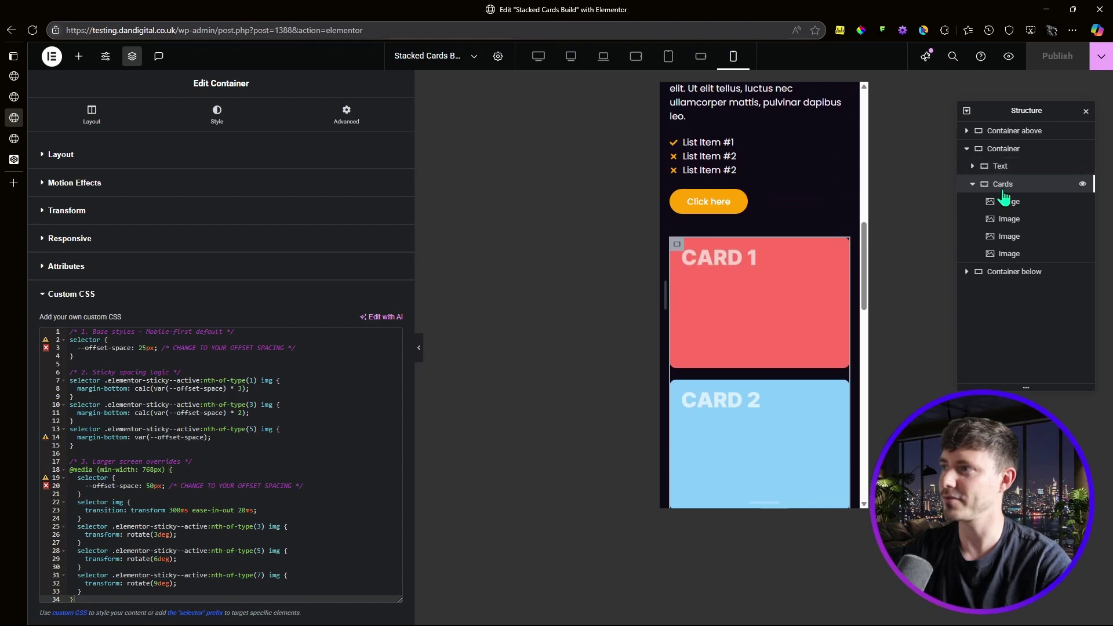
{"action": "left_click", "coordinate": [1016, 149]}
{"action": "left_click", "coordinate": [376, 113]}
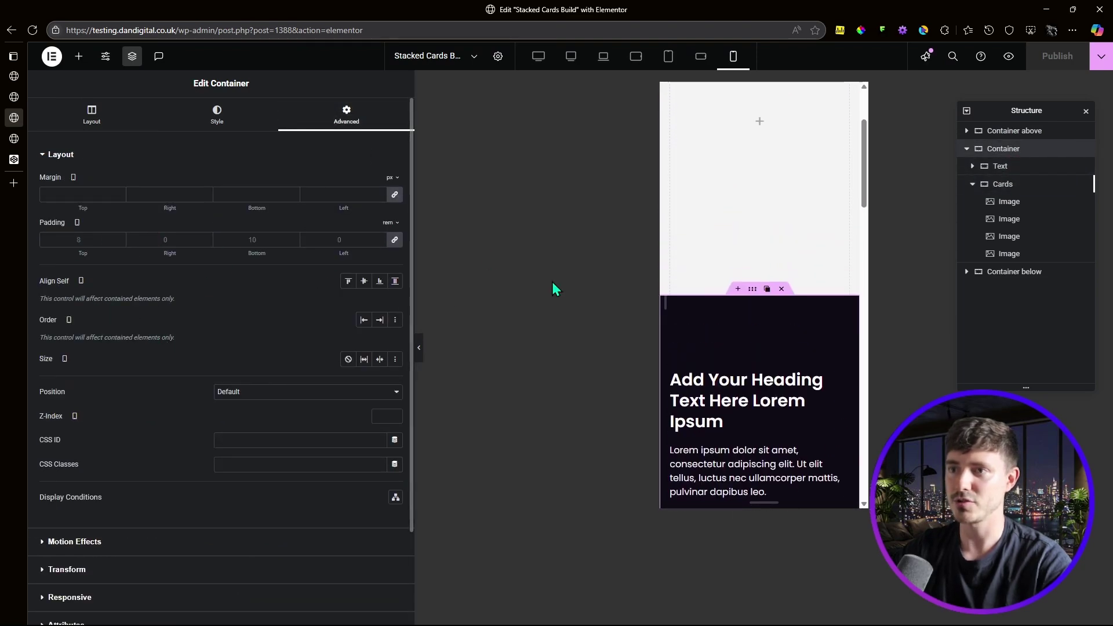
{"action": "left_click", "coordinate": [394, 240]}
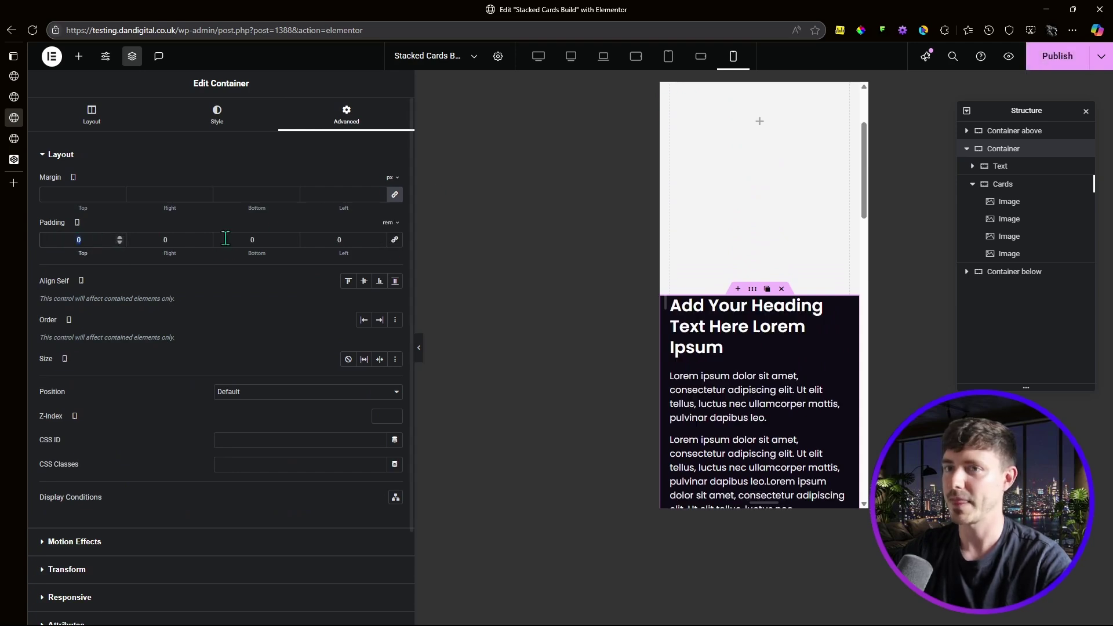
{"action": "type", "text": "8"}
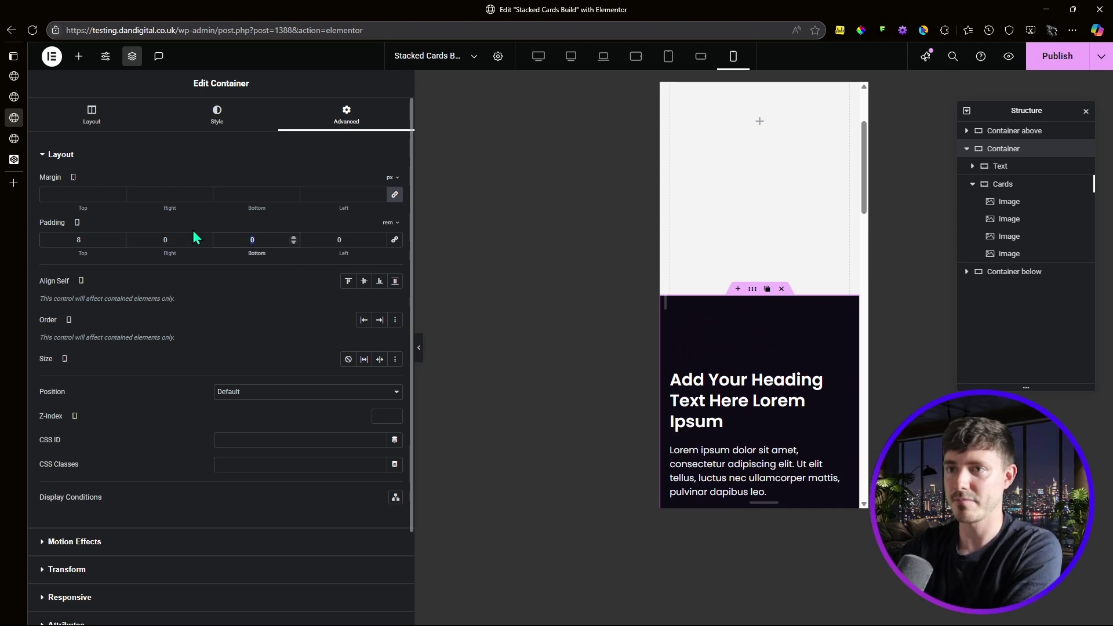
{"action": "type", "text": "6"}
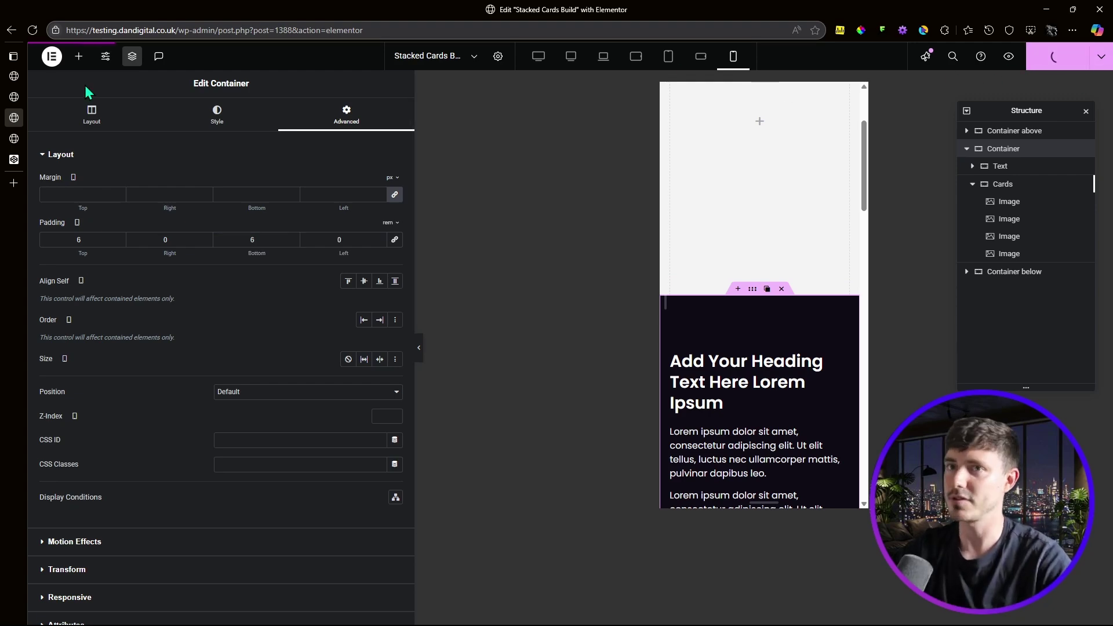
Inspect the page preview at mobile width to check the section padding and card stacking, and close the developer tools.
{"action": "left_click", "coordinate": [14, 139]}
{"action": "right_click", "coordinate": [233, 213]}
{"action": "left_click", "coordinate": [261, 513]}
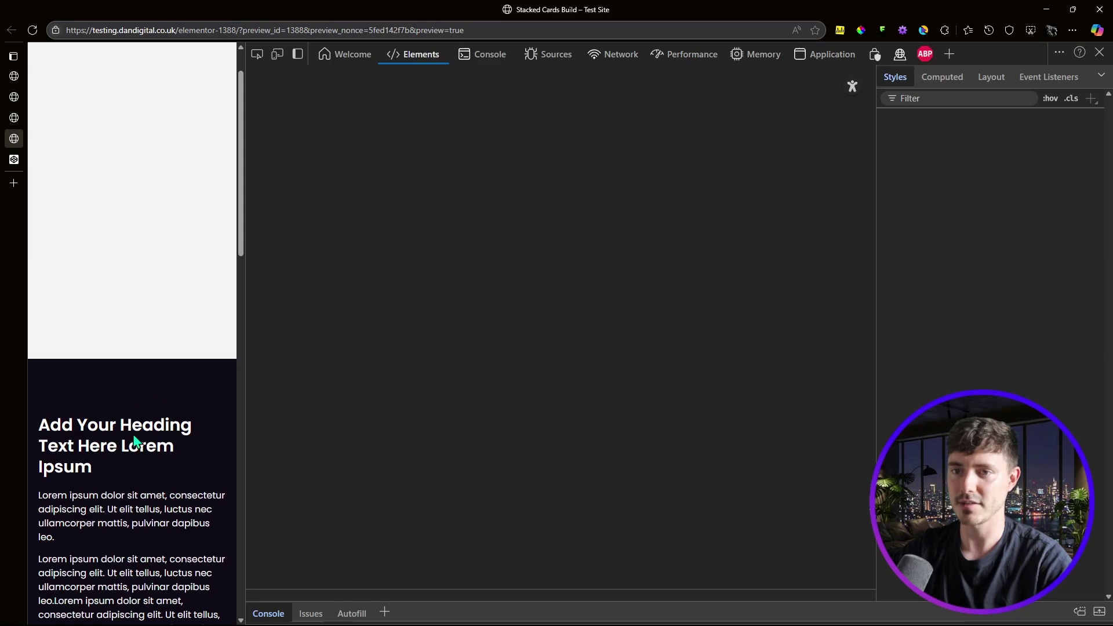
{"action": "scroll", "coordinate": [133, 393], "scroll_direction": "down", "scroll_amount": 15}
{"action": "scroll", "coordinate": [167, 370], "scroll_direction": "down", "scroll_amount": 5}
{"action": "scroll", "coordinate": [158, 302], "scroll_direction": "up", "scroll_amount": 2}
{"action": "scroll", "coordinate": [158, 307], "scroll_direction": "up", "scroll_amount": 3}
{"action": "key", "text": "F12"}
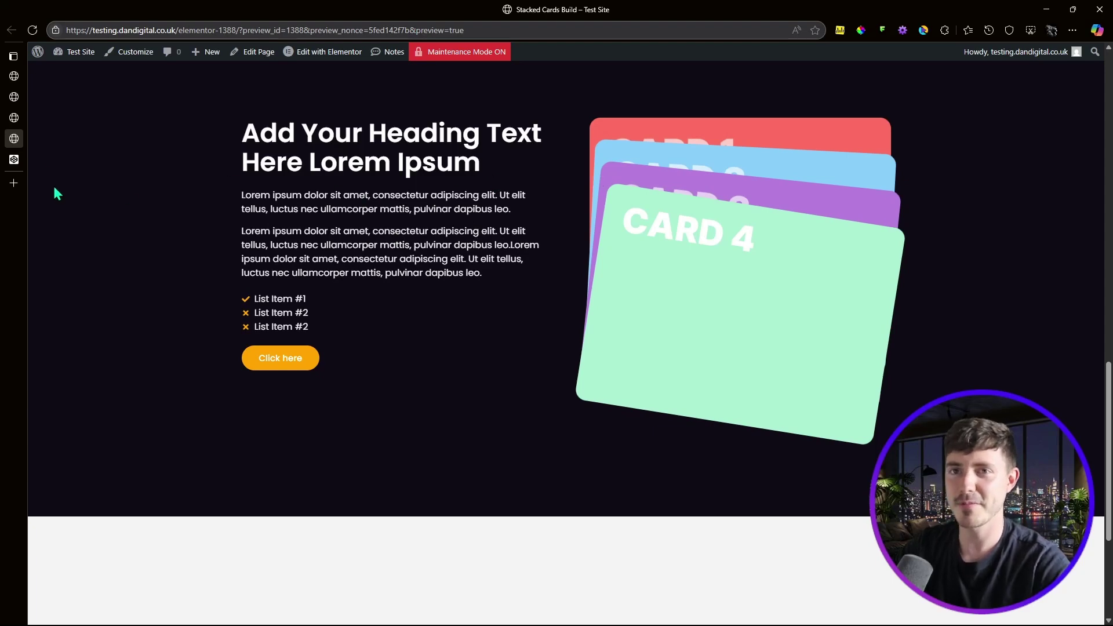
Review the offset spacing values in the pen's two CSS versions, with and without rotations on mobile.
{"action": "left_click", "coordinate": [17, 159]}
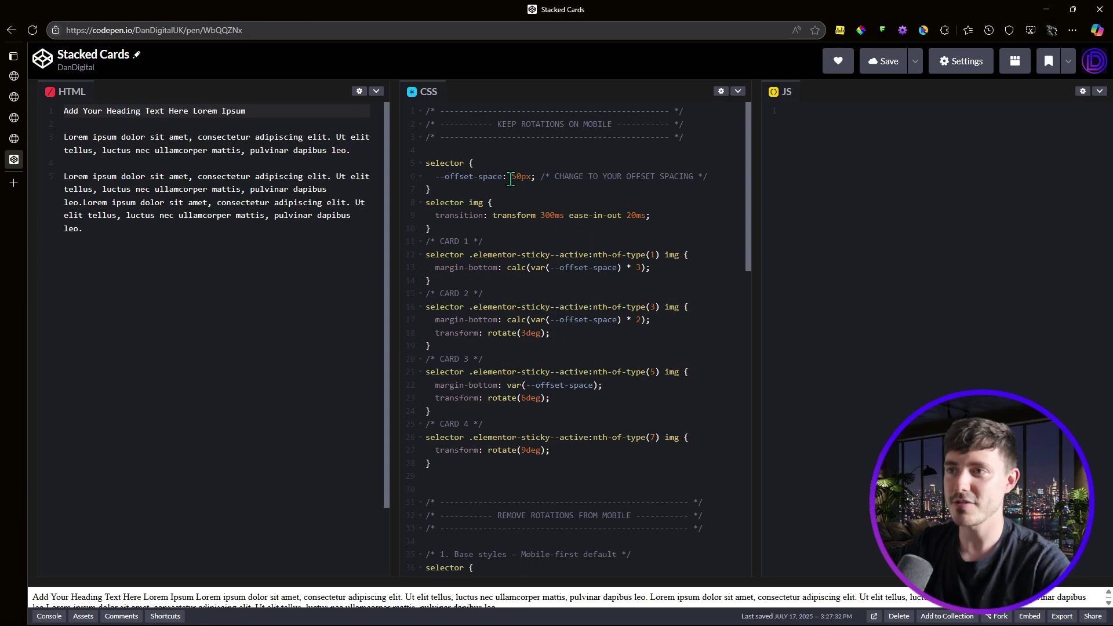
{"action": "scroll", "coordinate": [528, 177], "scroll_direction": "down", "scroll_amount": 6}
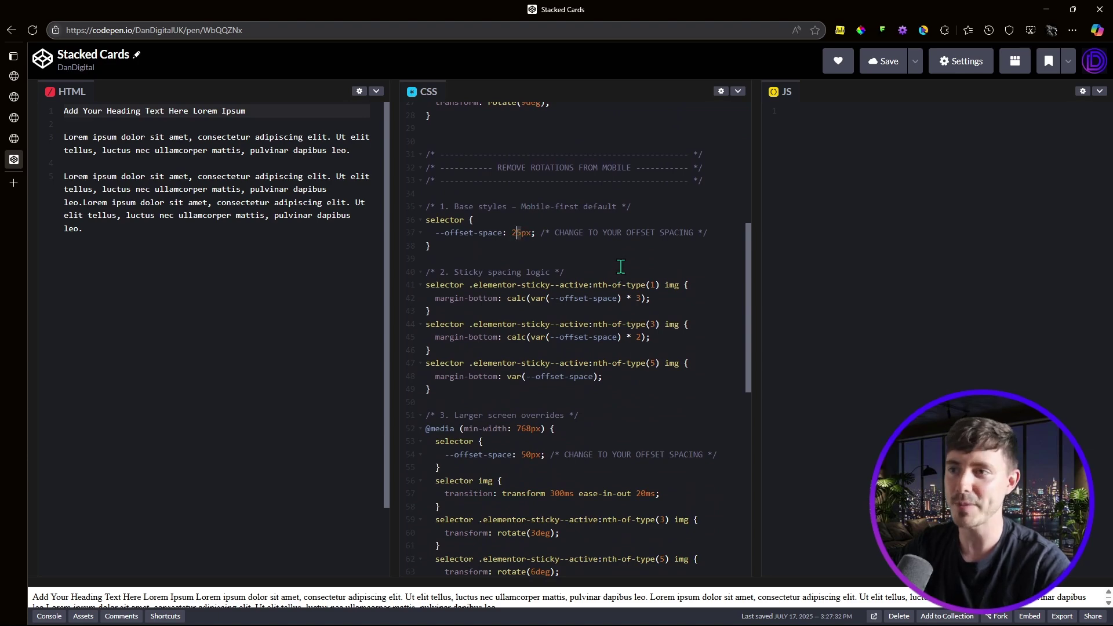
{"action": "scroll", "coordinate": [620, 266], "scroll_direction": "up", "scroll_amount": 6}
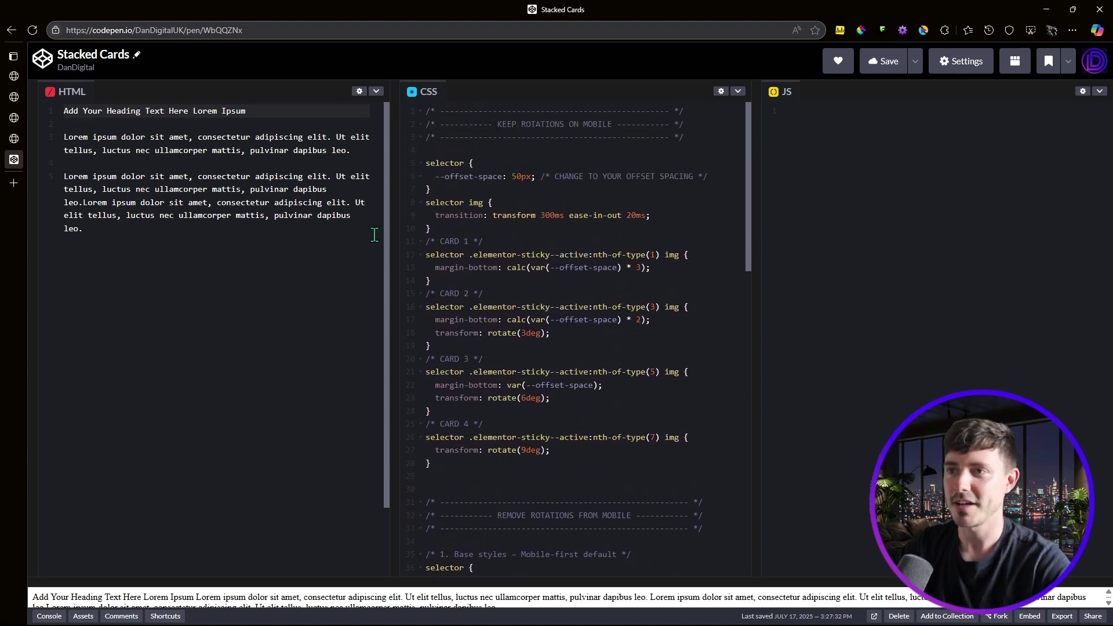
Go back to the page preview and review the finished stacked cards section's scroll animation at desktop width.
{"action": "left_click", "coordinate": [15, 140]}
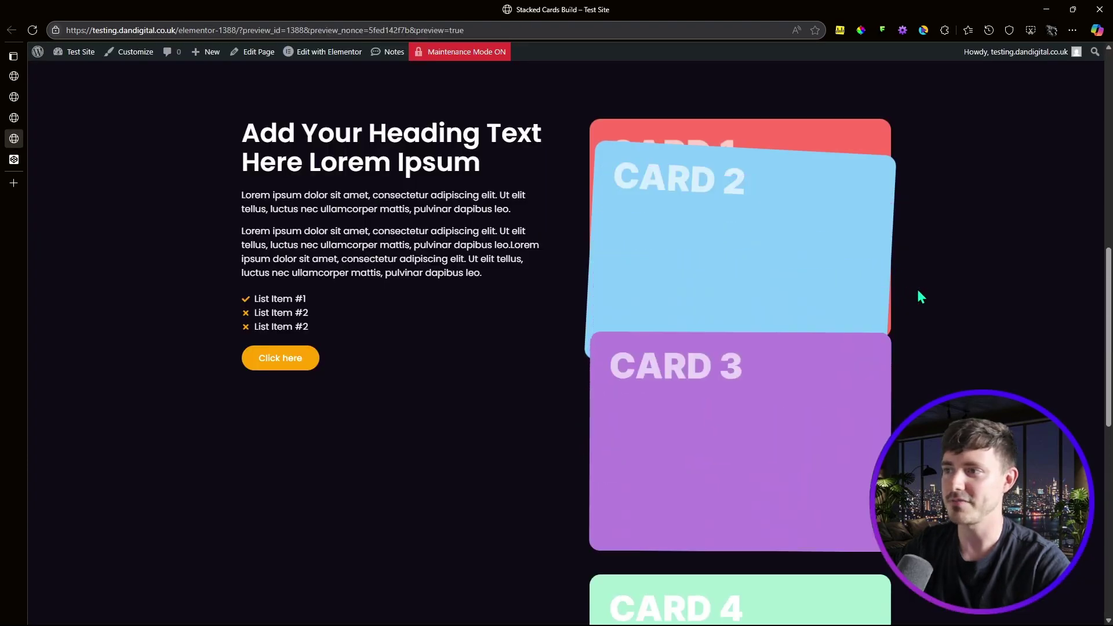
{"action": "scroll", "coordinate": [938, 287], "scroll_direction": "up", "scroll_amount": 3}
{"action": "scroll", "coordinate": [974, 299], "scroll_direction": "down", "scroll_amount": 10}
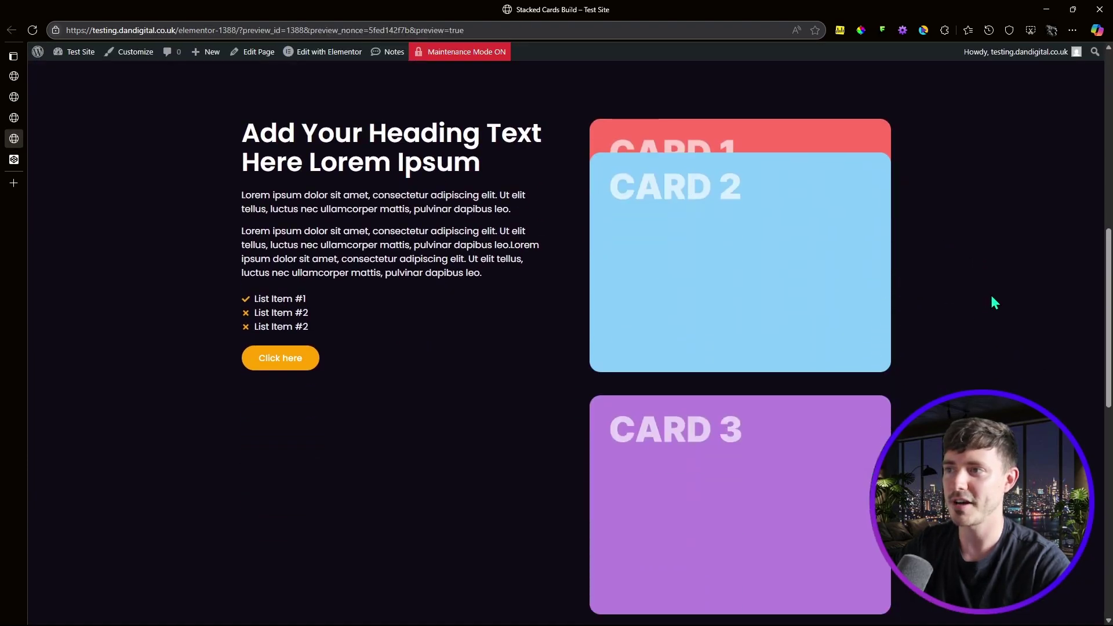
{"action": "scroll", "coordinate": [993, 301], "scroll_direction": "down", "scroll_amount": 10}
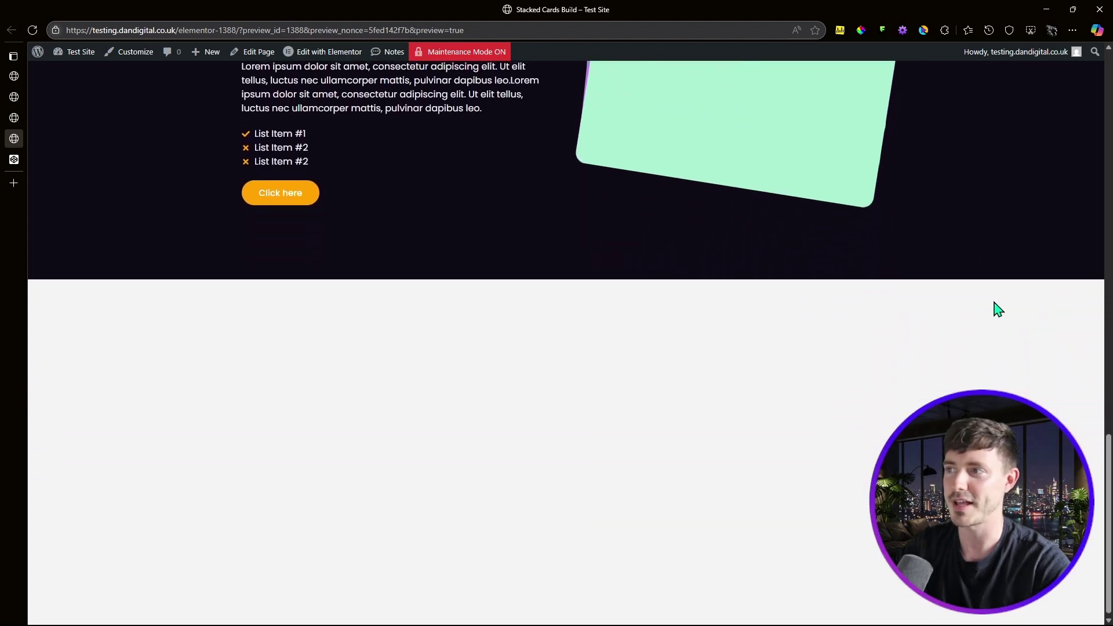
{"action": "scroll", "coordinate": [995, 302], "scroll_direction": "up", "scroll_amount": 5}
{"action": "scroll", "coordinate": [964, 301], "scroll_direction": "up", "scroll_amount": 3}
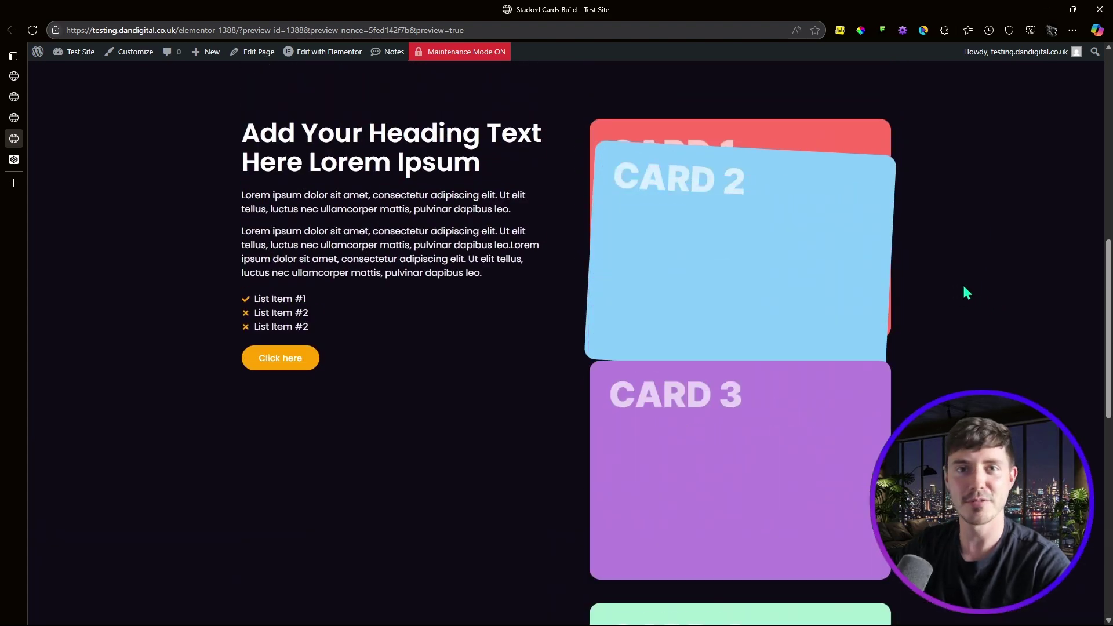